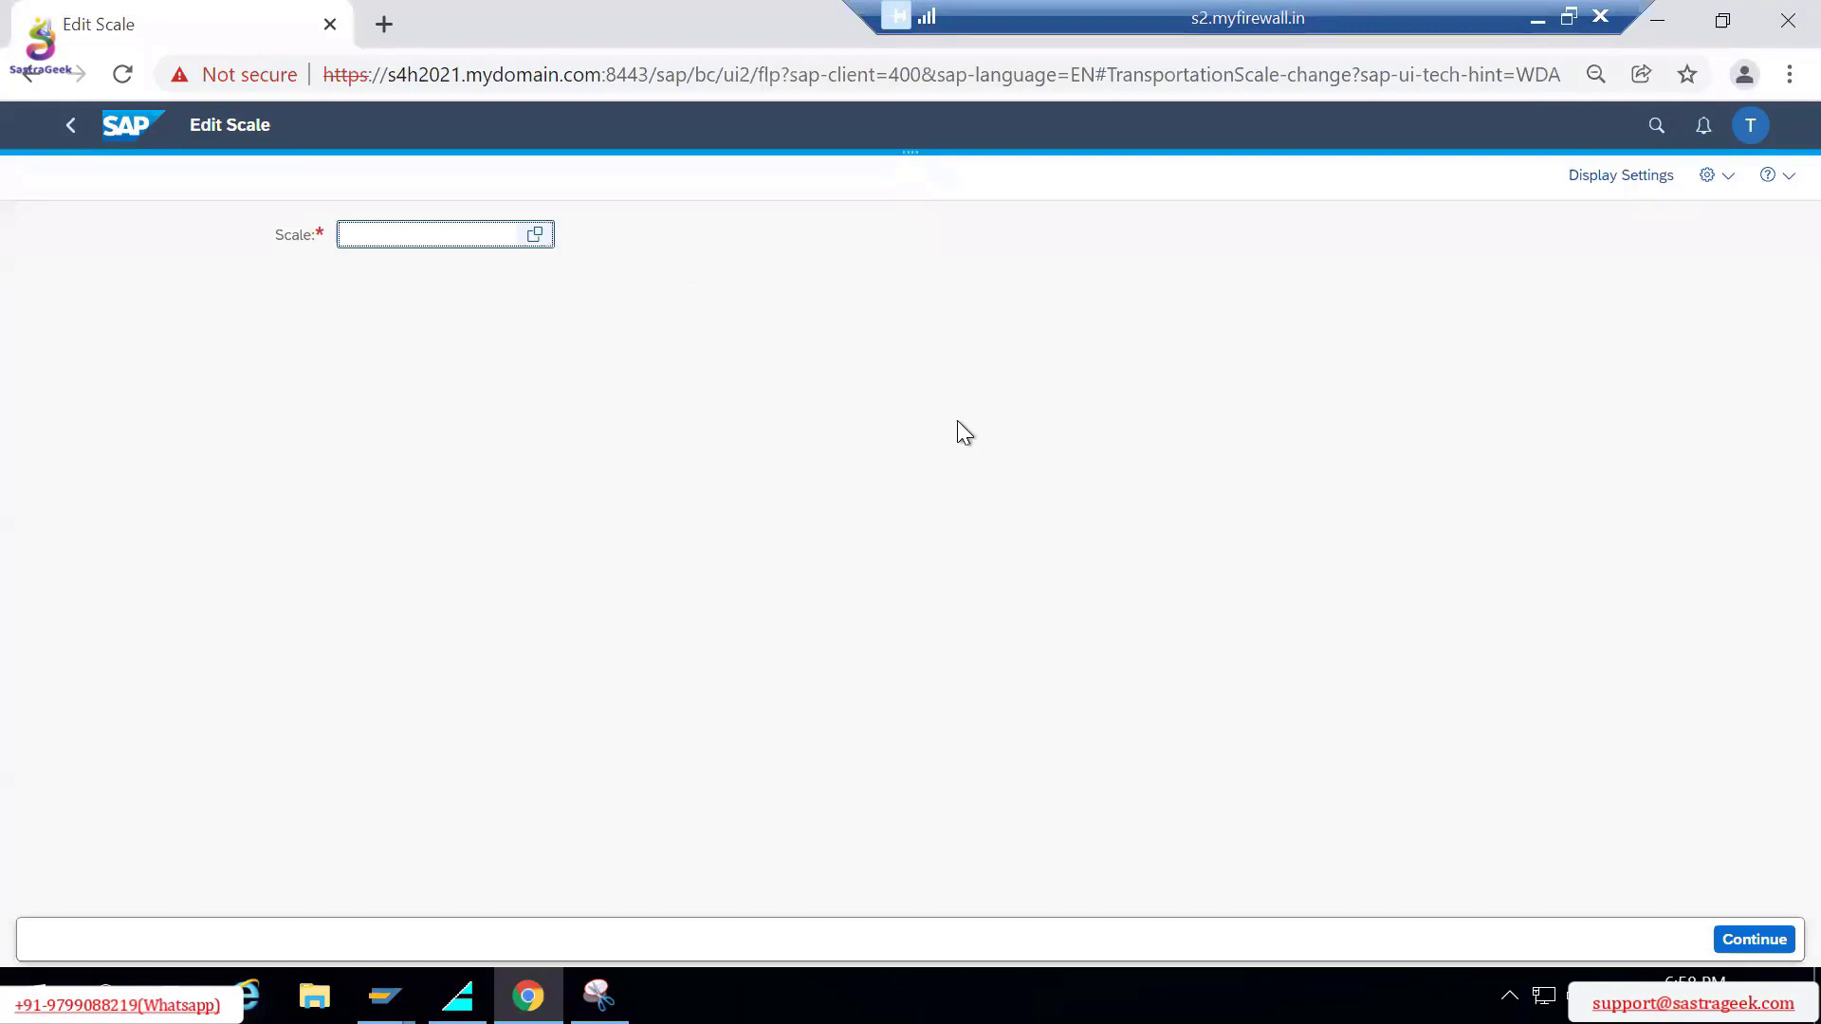
Step: Find the scale TM22 SCALE_LOC_1 in the scale value help and open it for editing
key(F4)
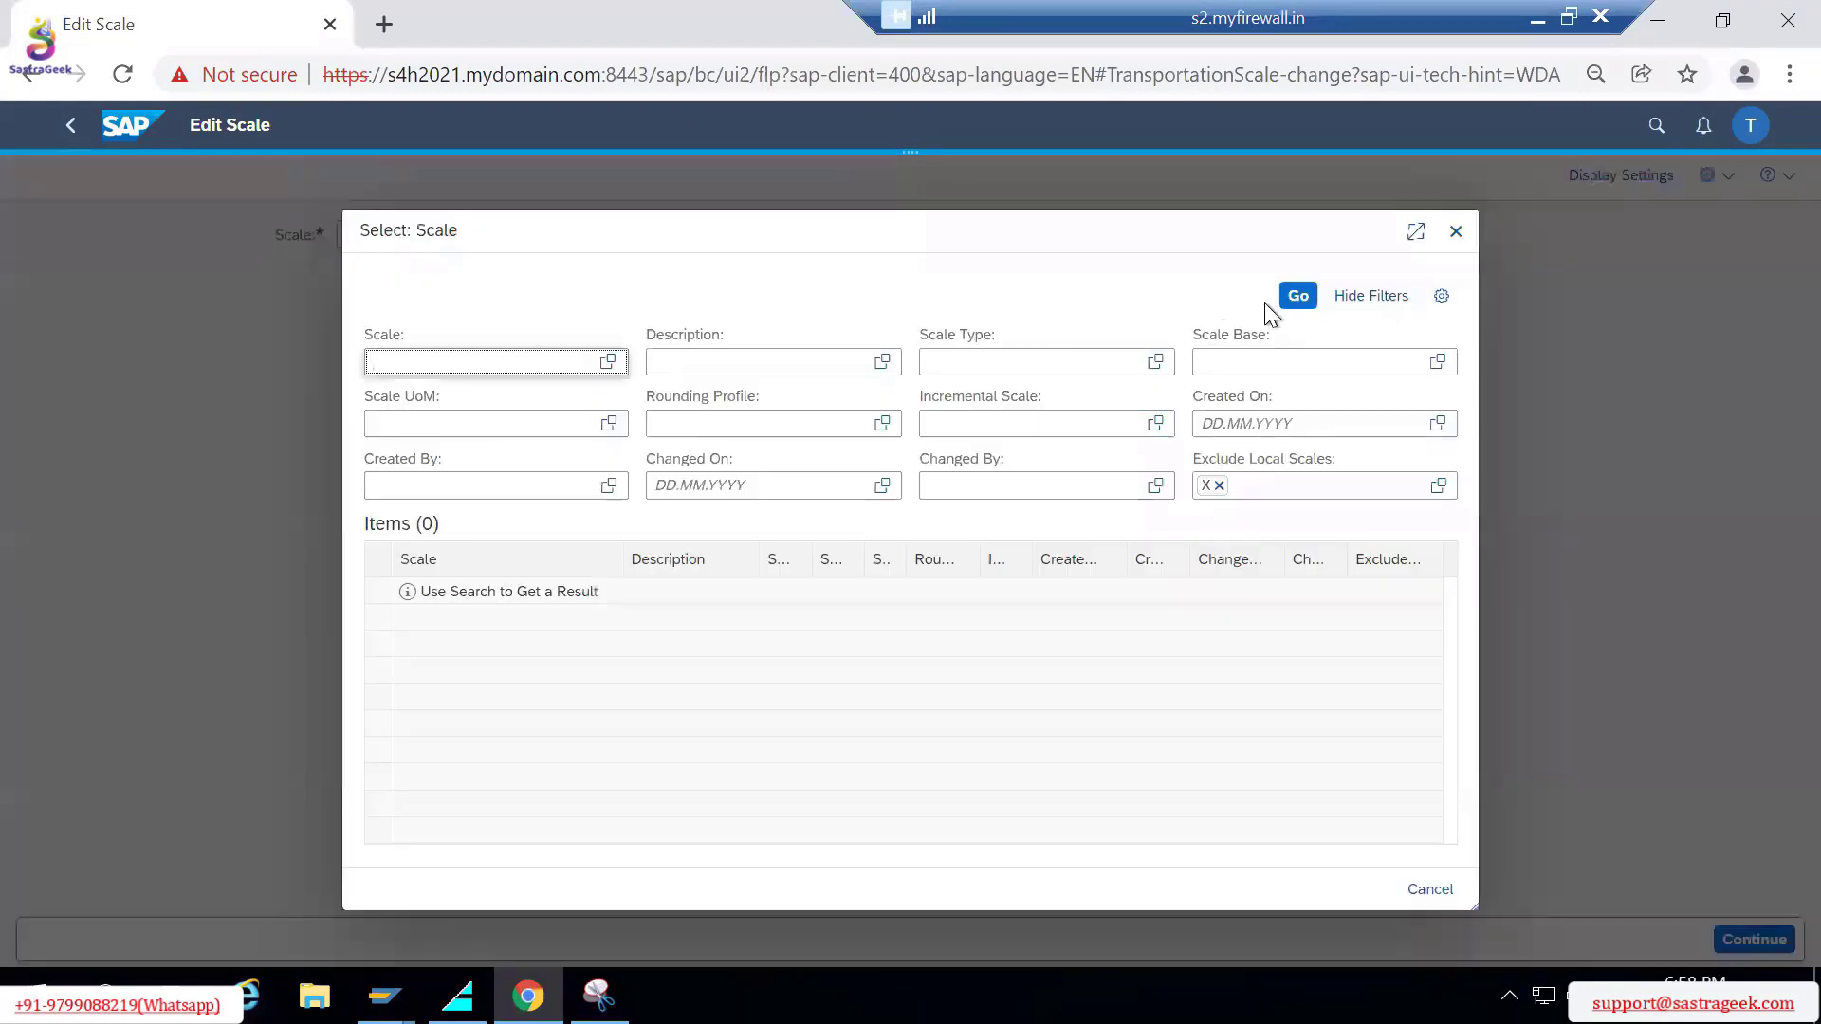
click(1297, 296)
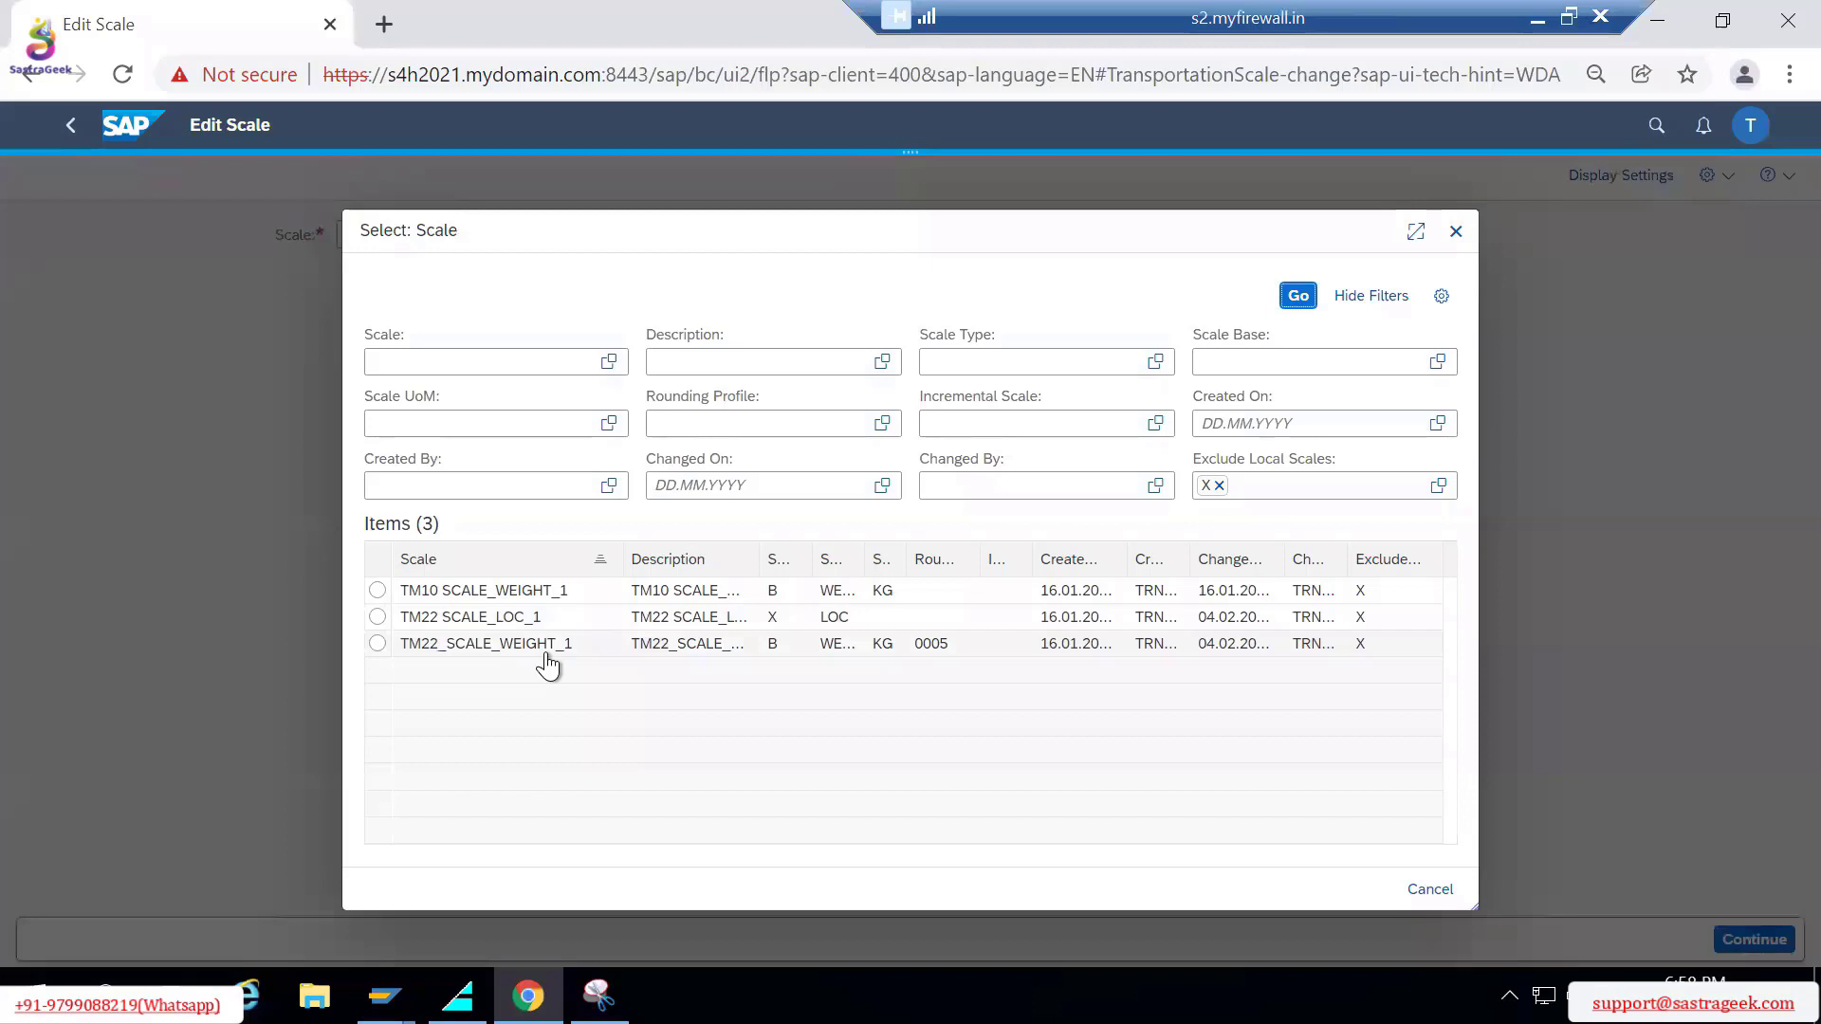
click(377, 618)
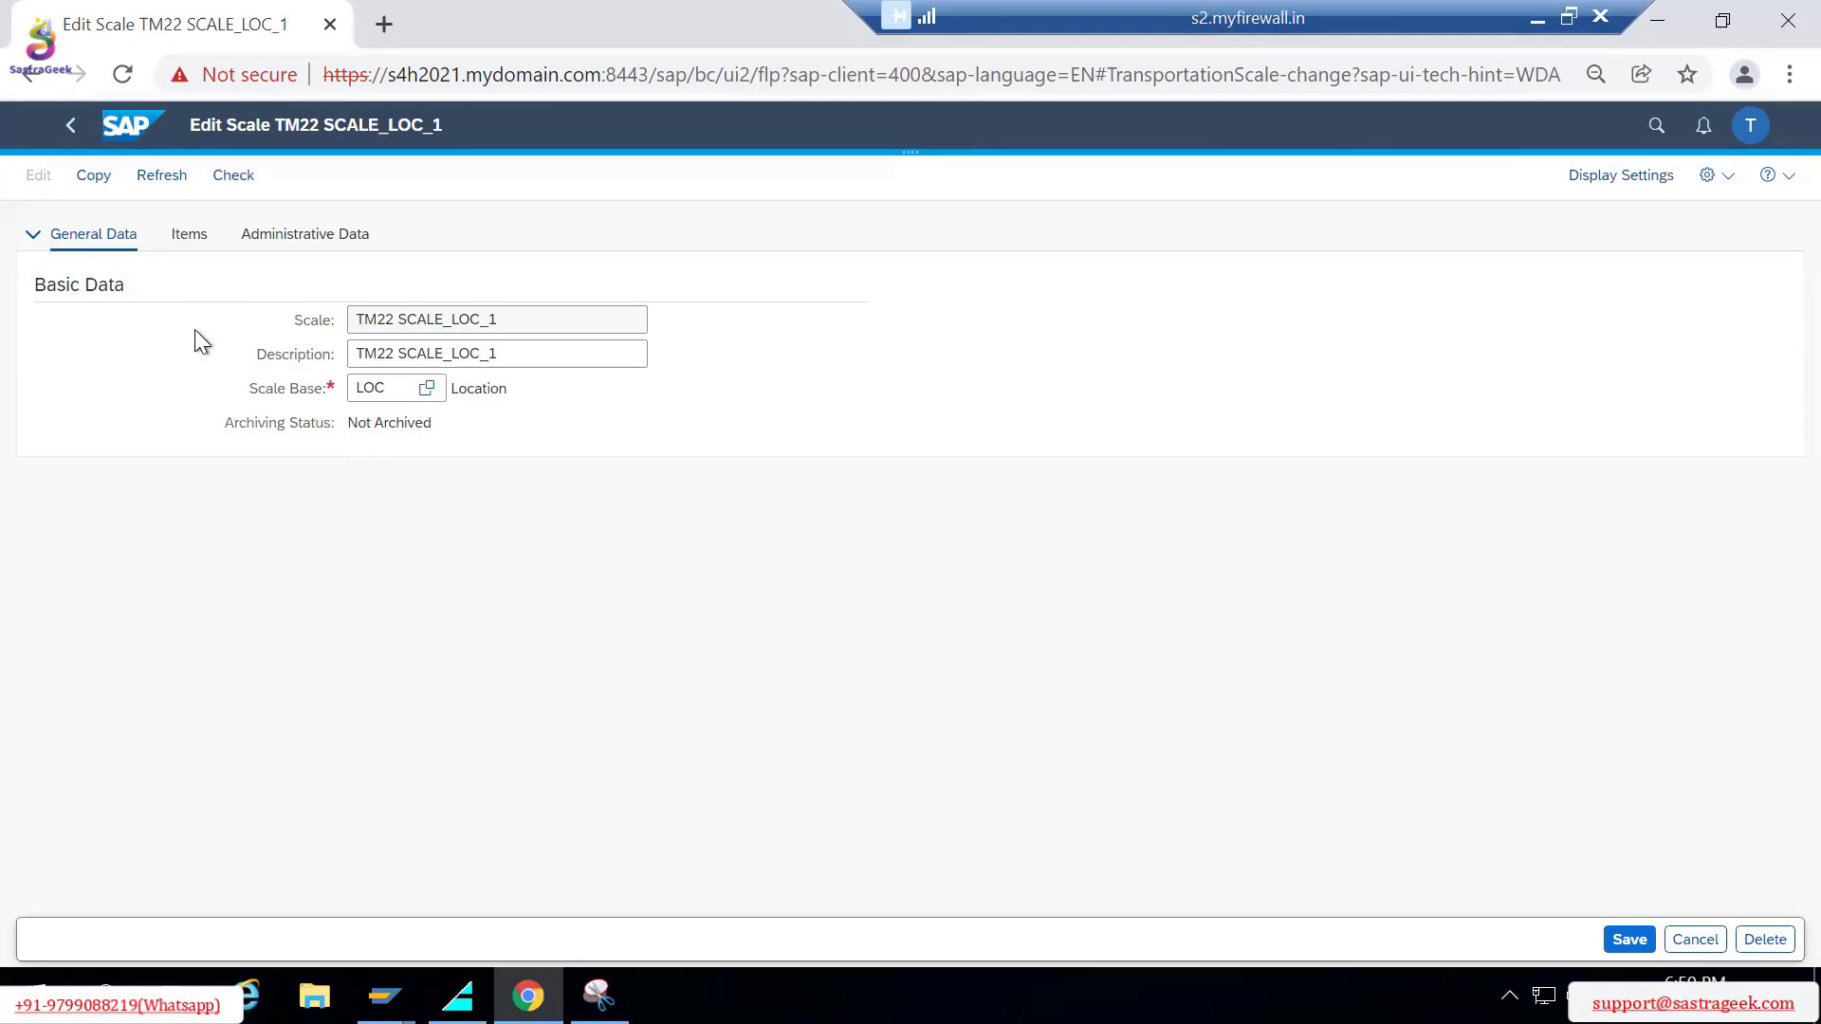
Step: Review the location scale's items and general data, including the value help for its Scale Base
click(193, 247)
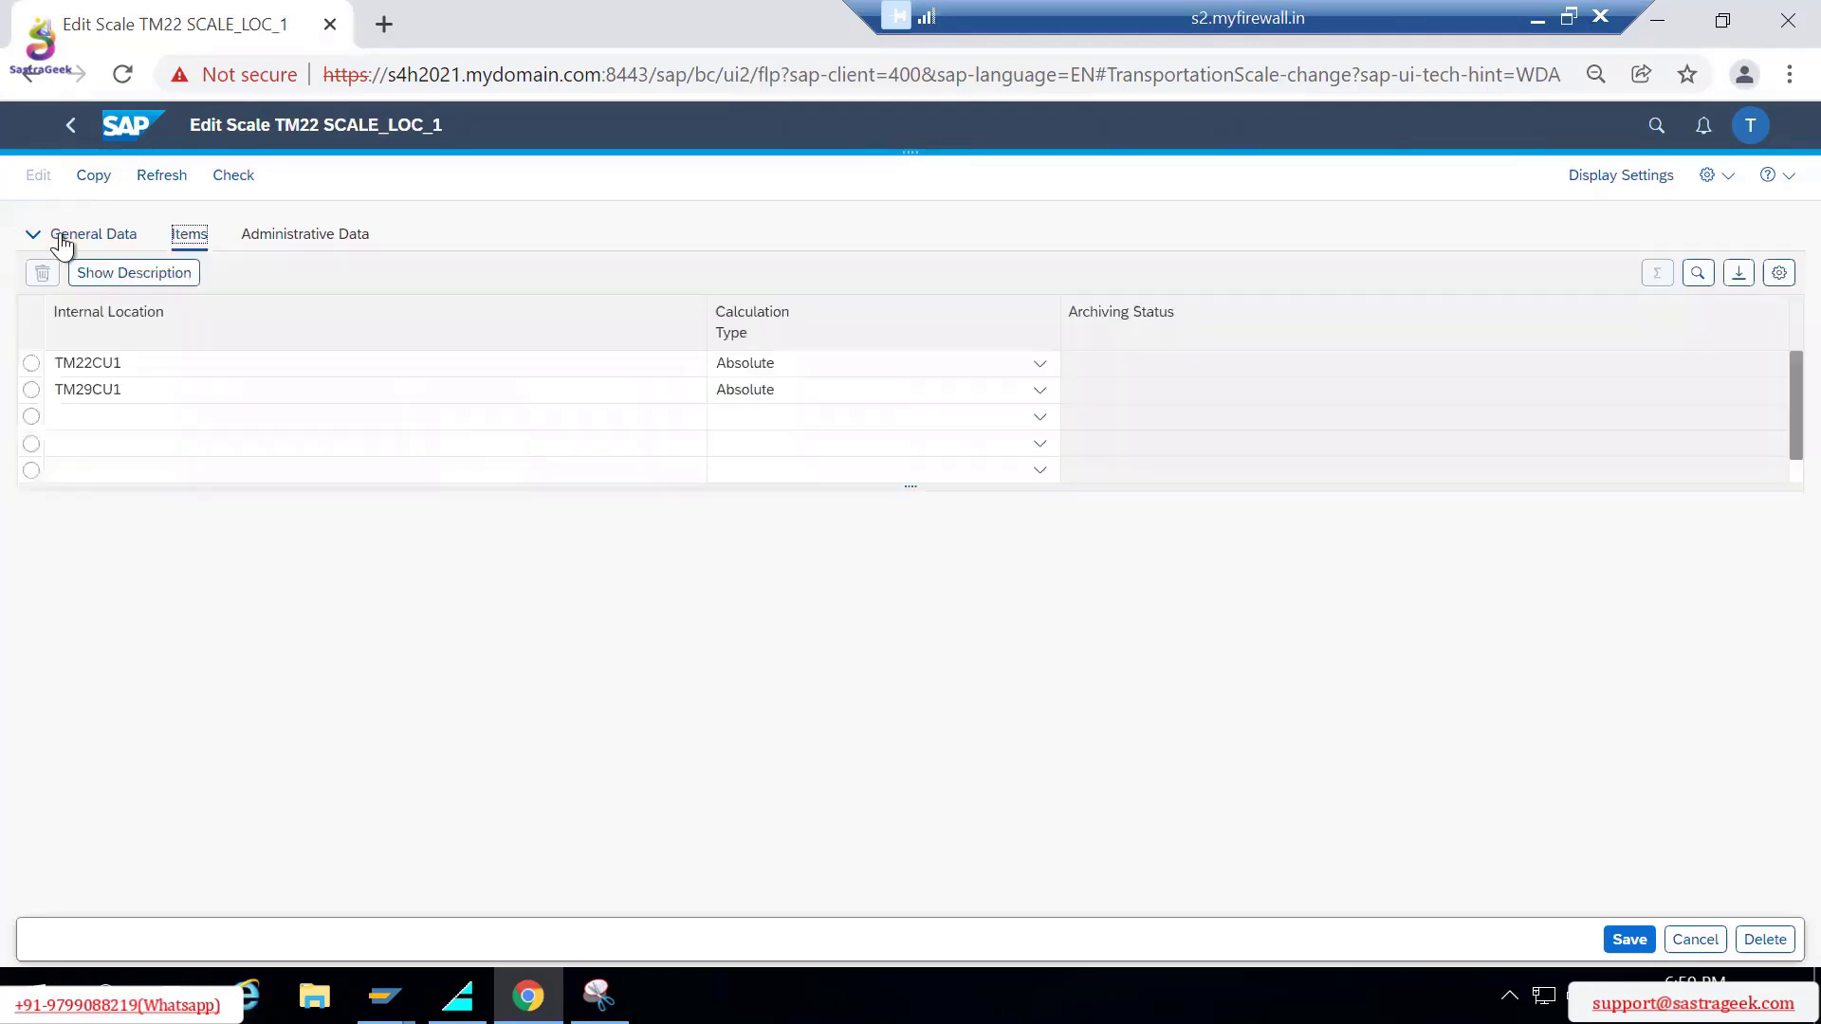
click(57, 236)
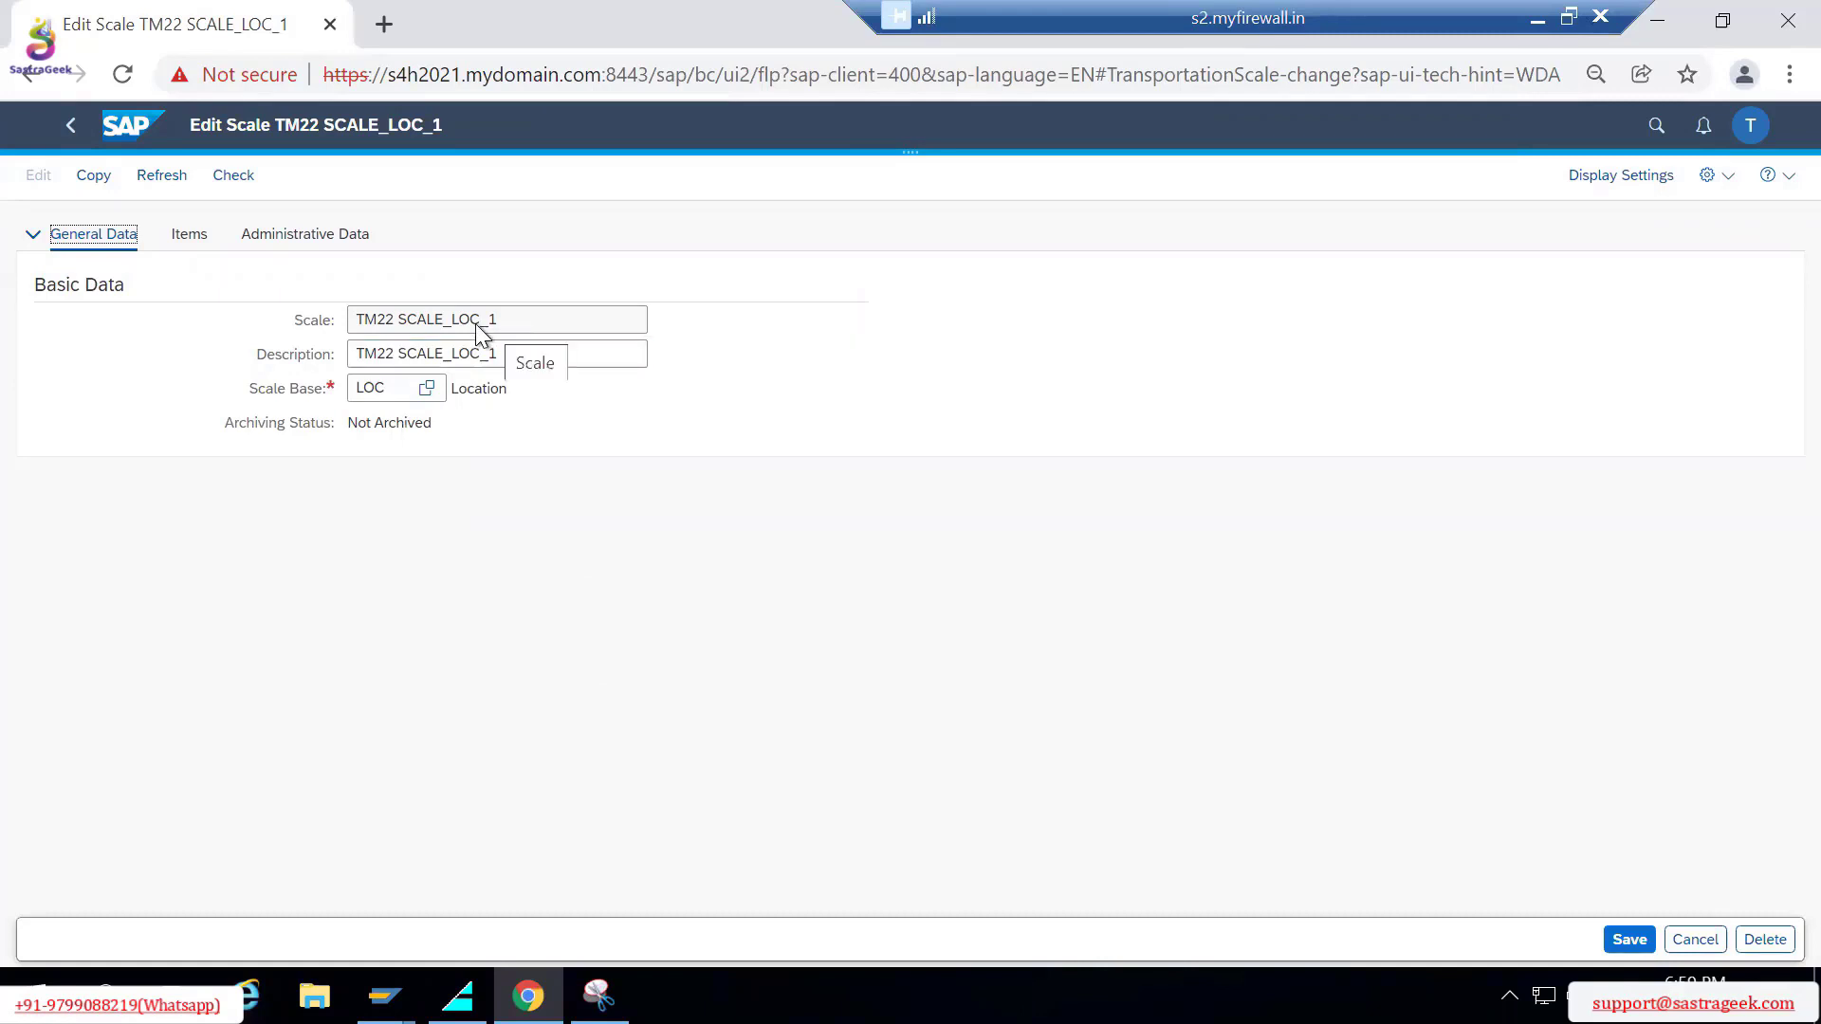
drag(503, 322, 349, 324)
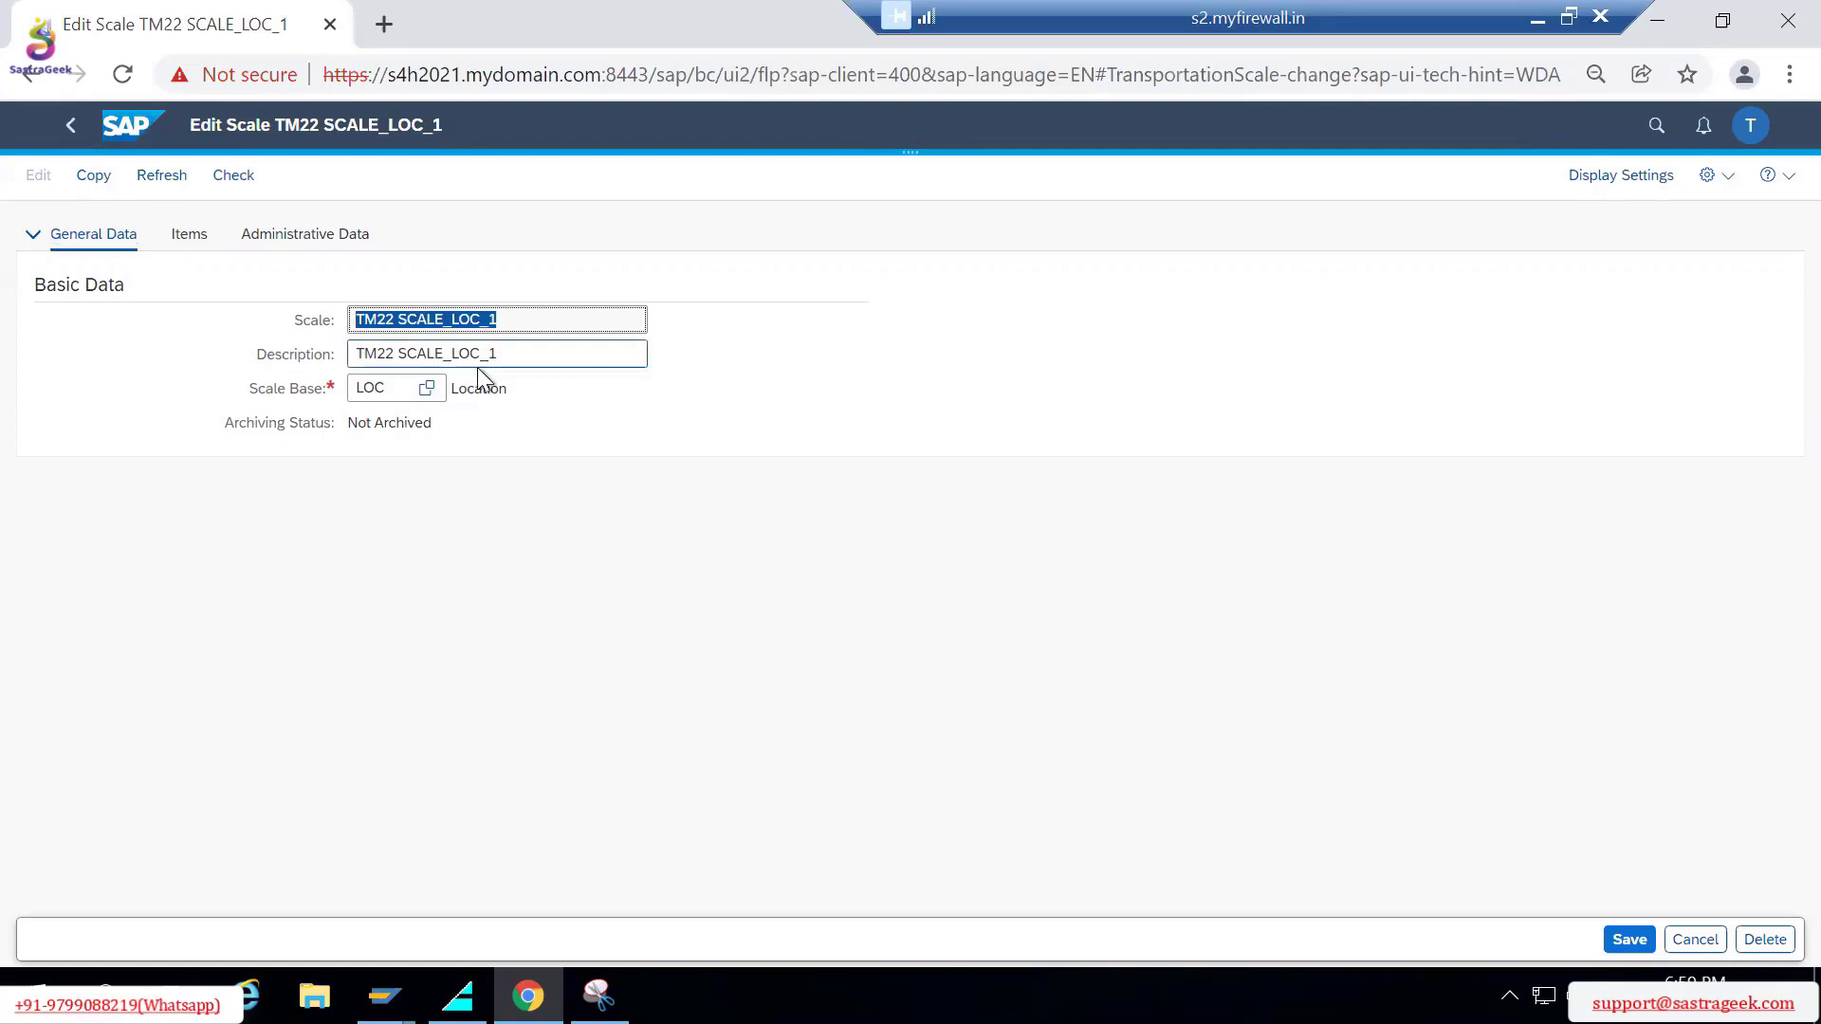
click(431, 390)
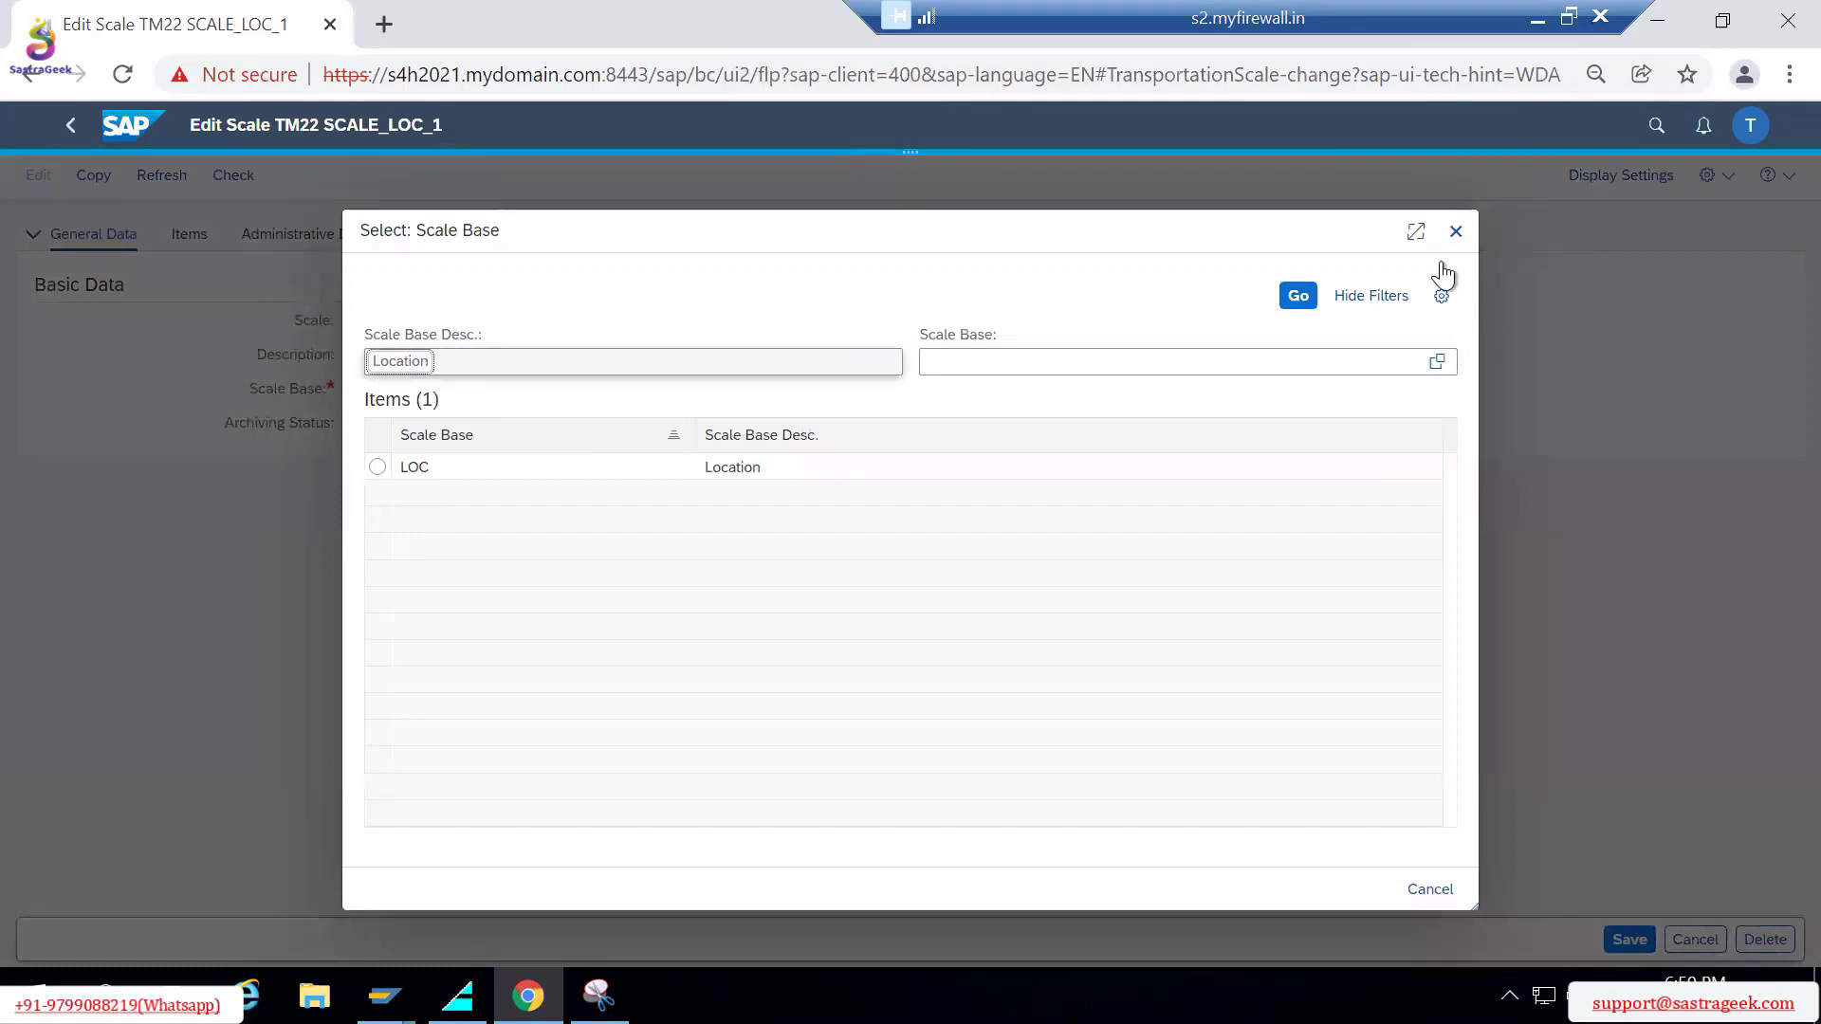
click(1455, 231)
click(634, 471)
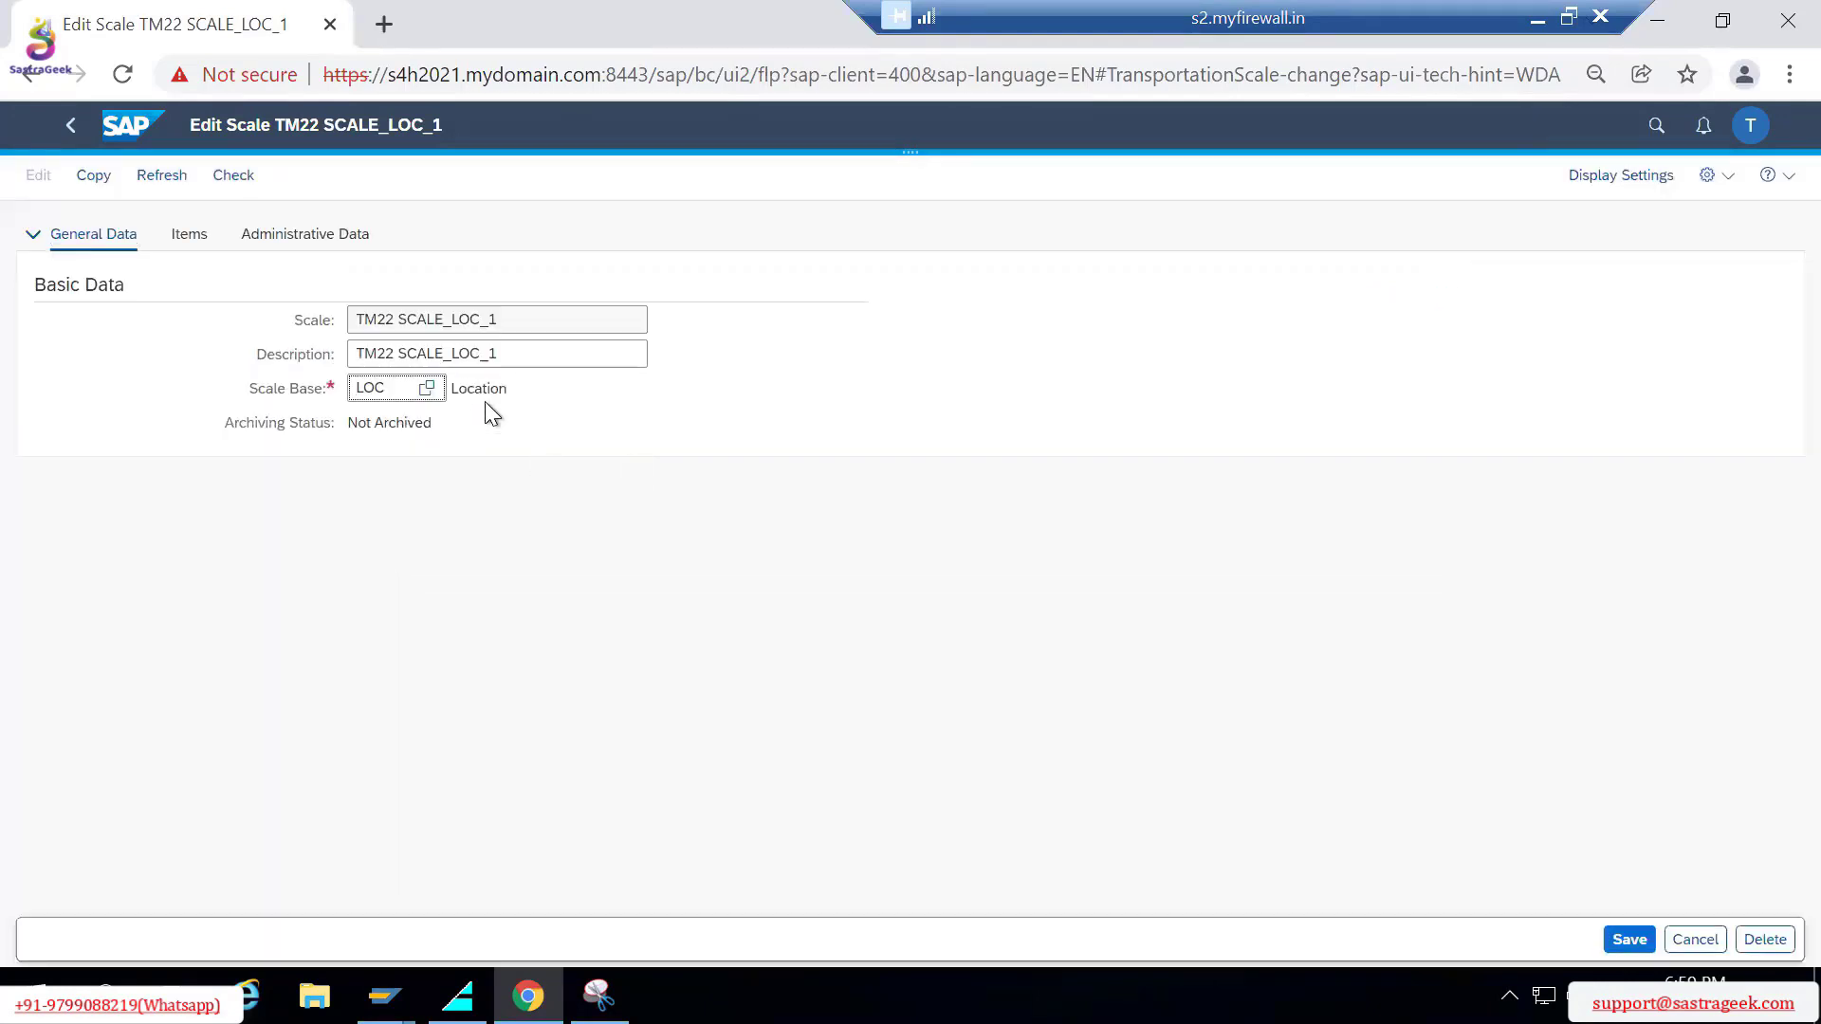
click(533, 392)
Step: Compare the scale's location-based Scale Base with its internal location items, and view the Calculation Type options for TM22CU1
click(190, 237)
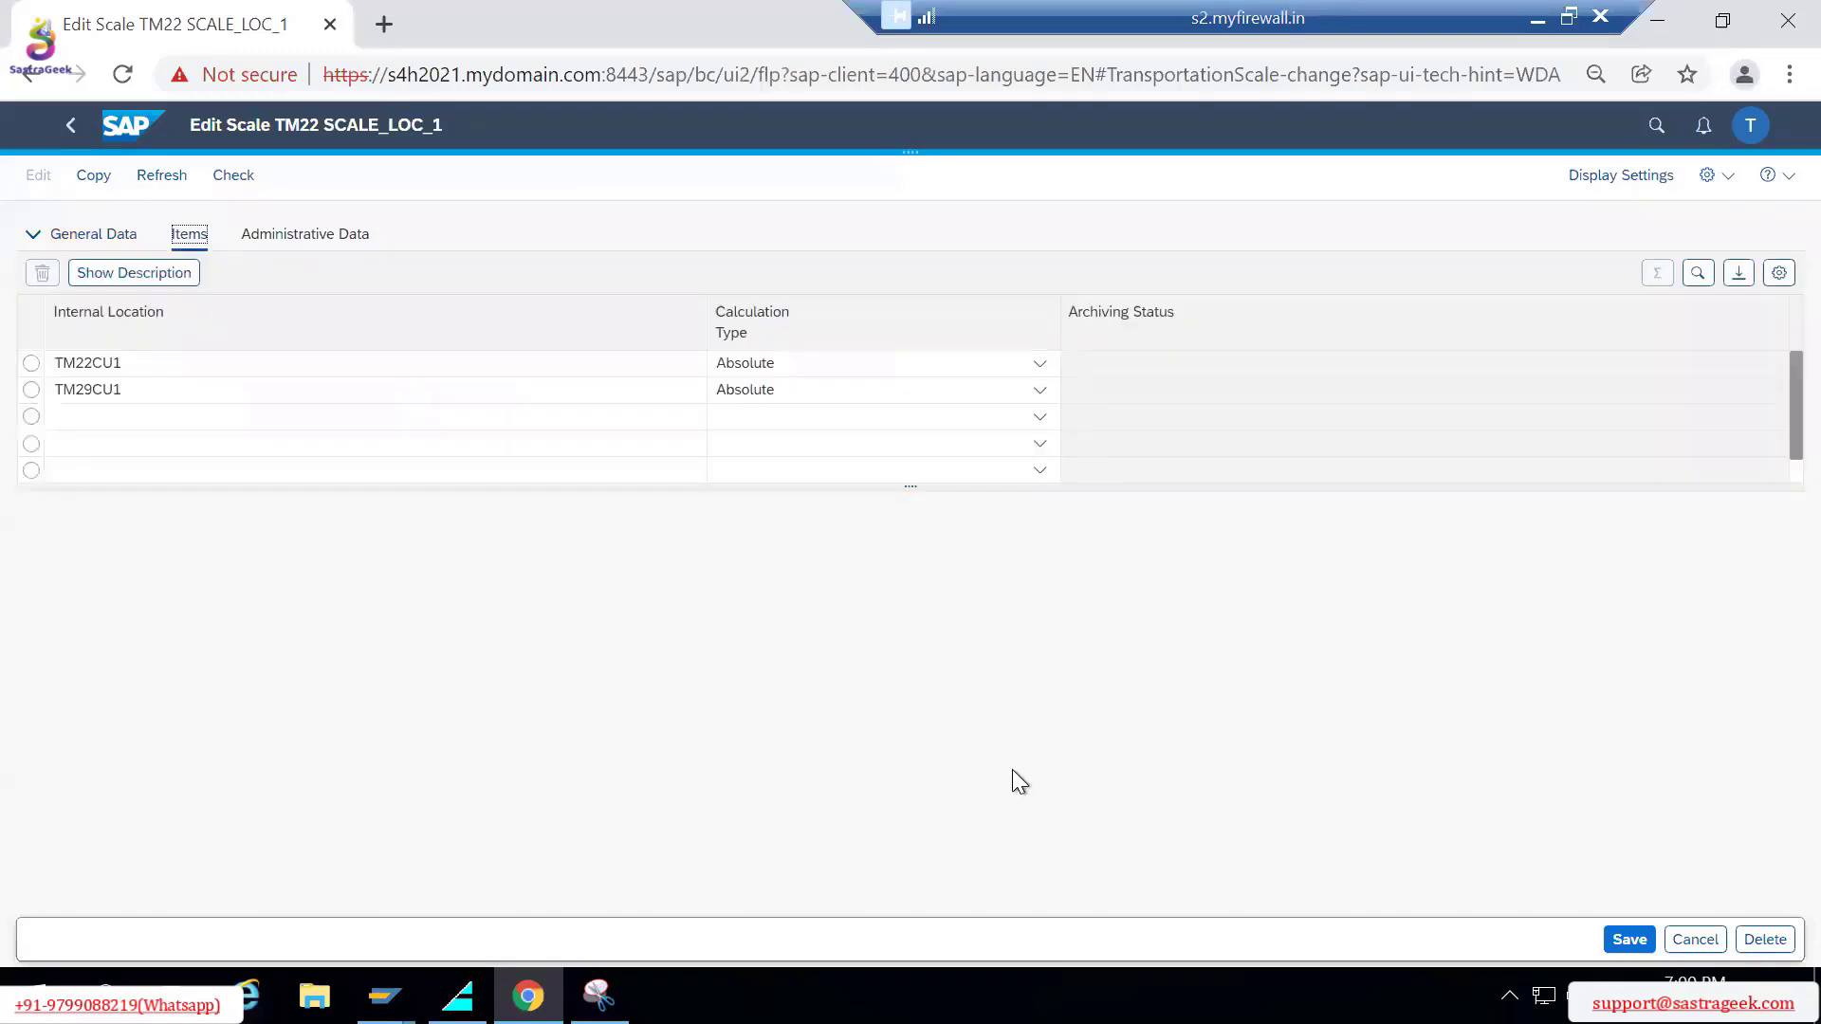
click(92, 236)
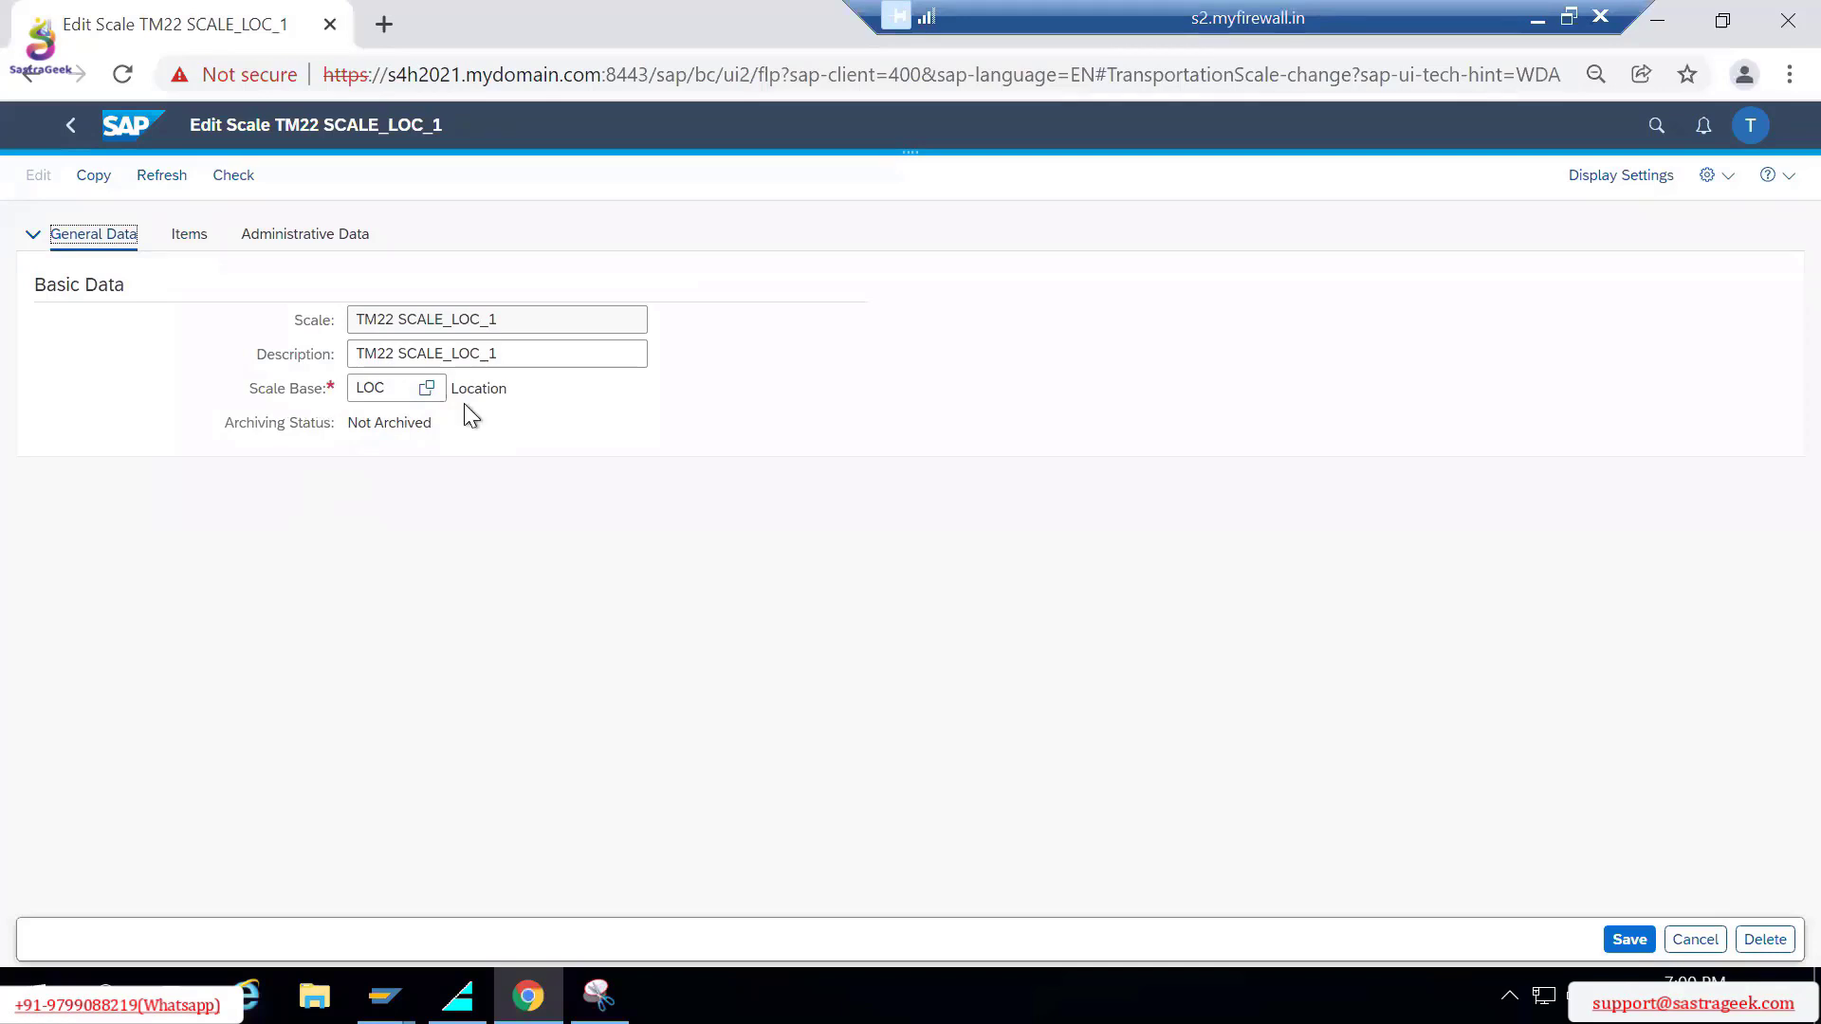
drag(399, 389, 232, 390)
click(186, 243)
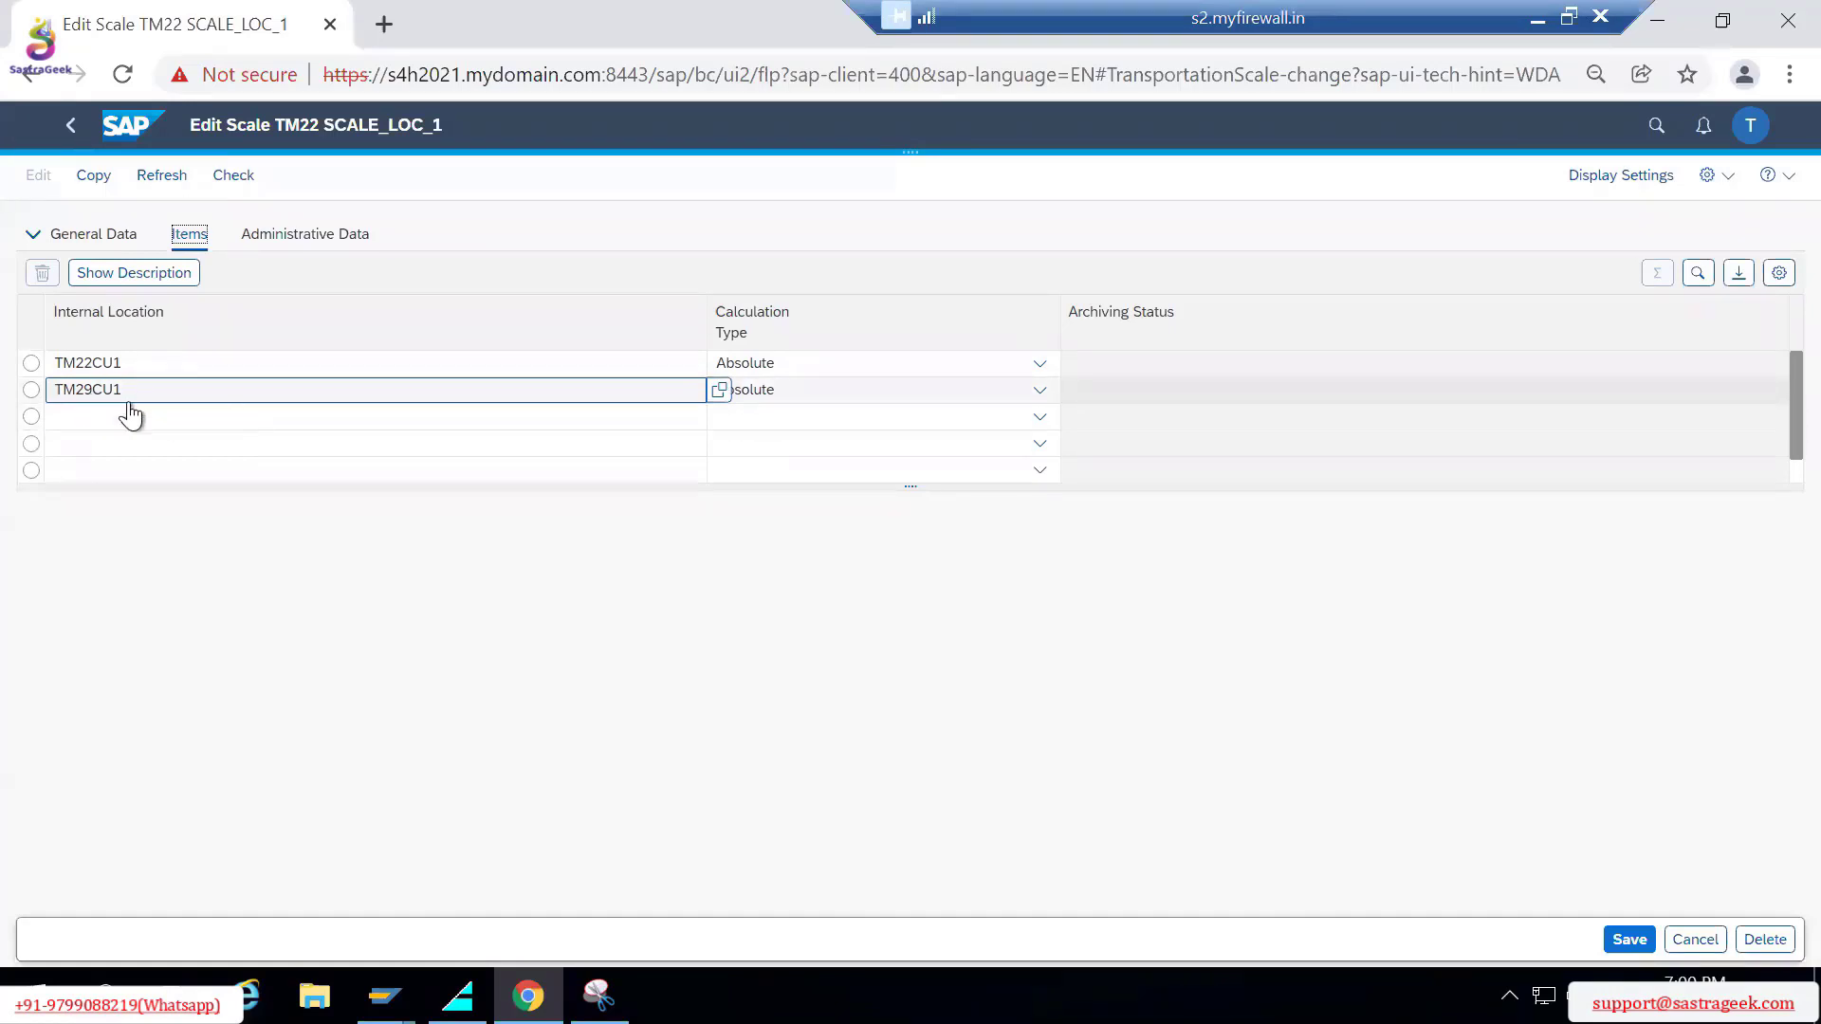
click(135, 366)
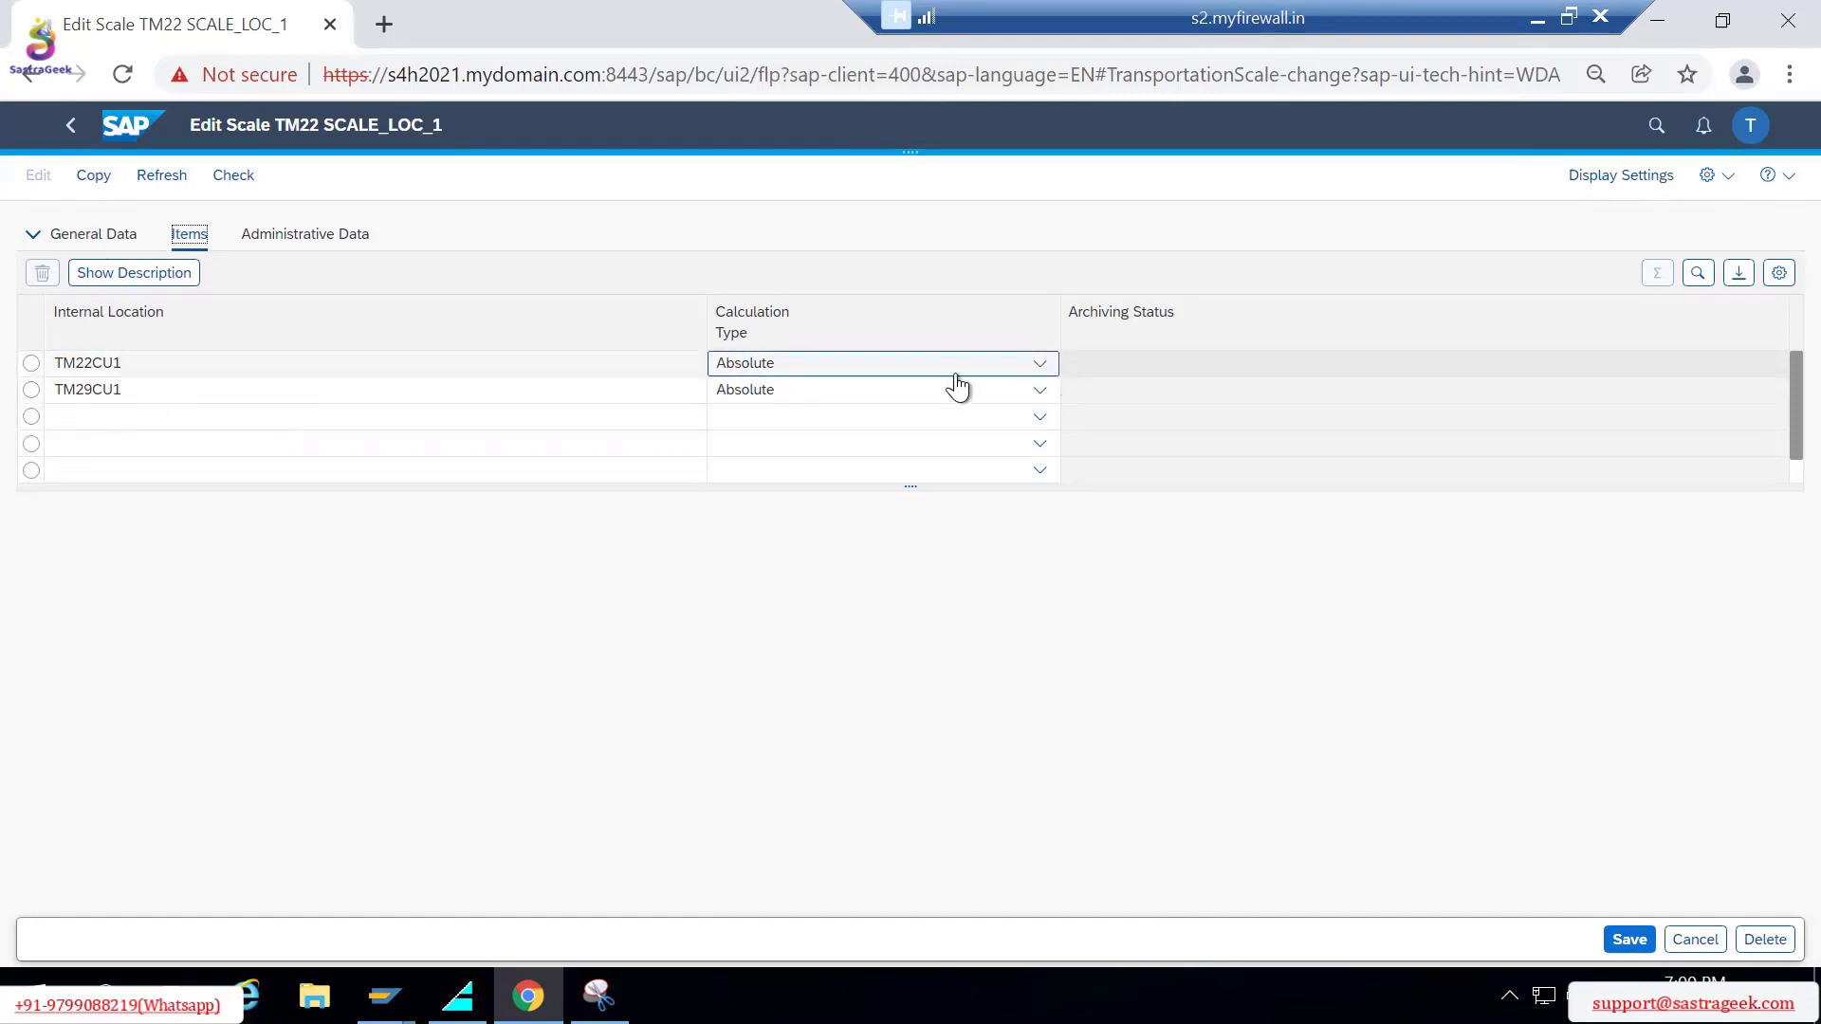
click(1036, 366)
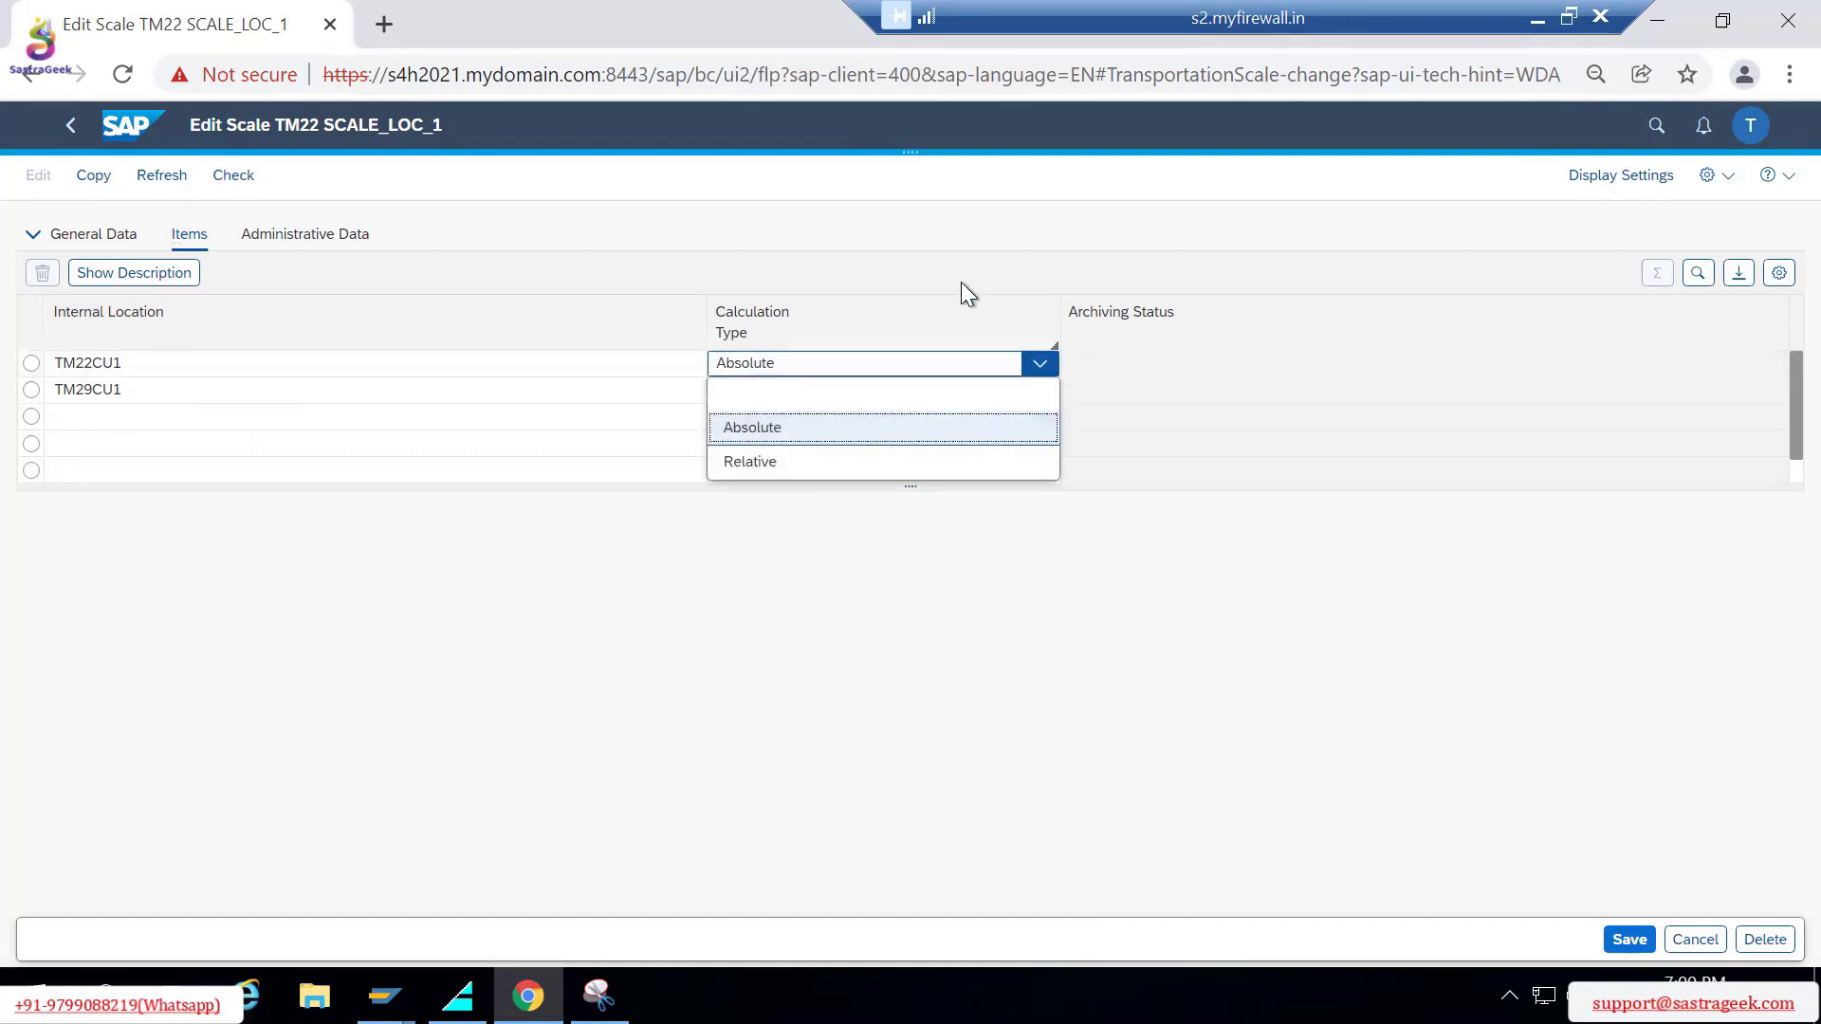
click(819, 444)
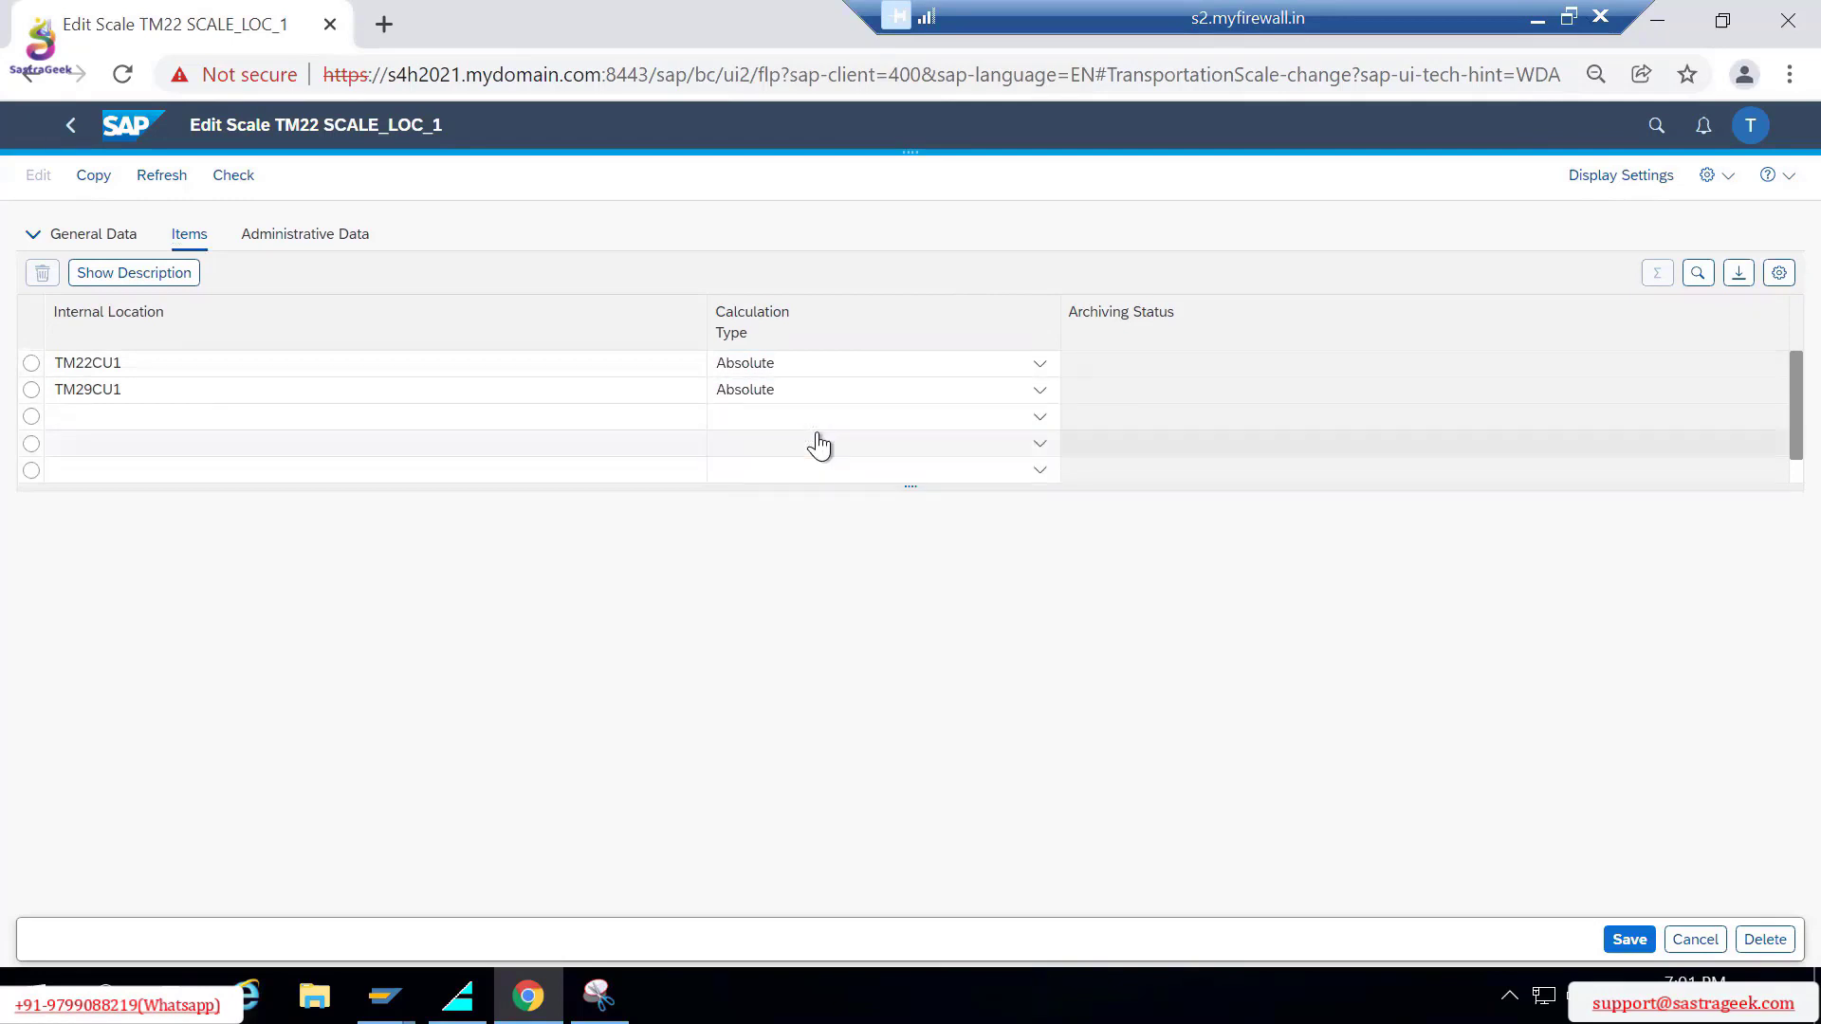
click(818, 443)
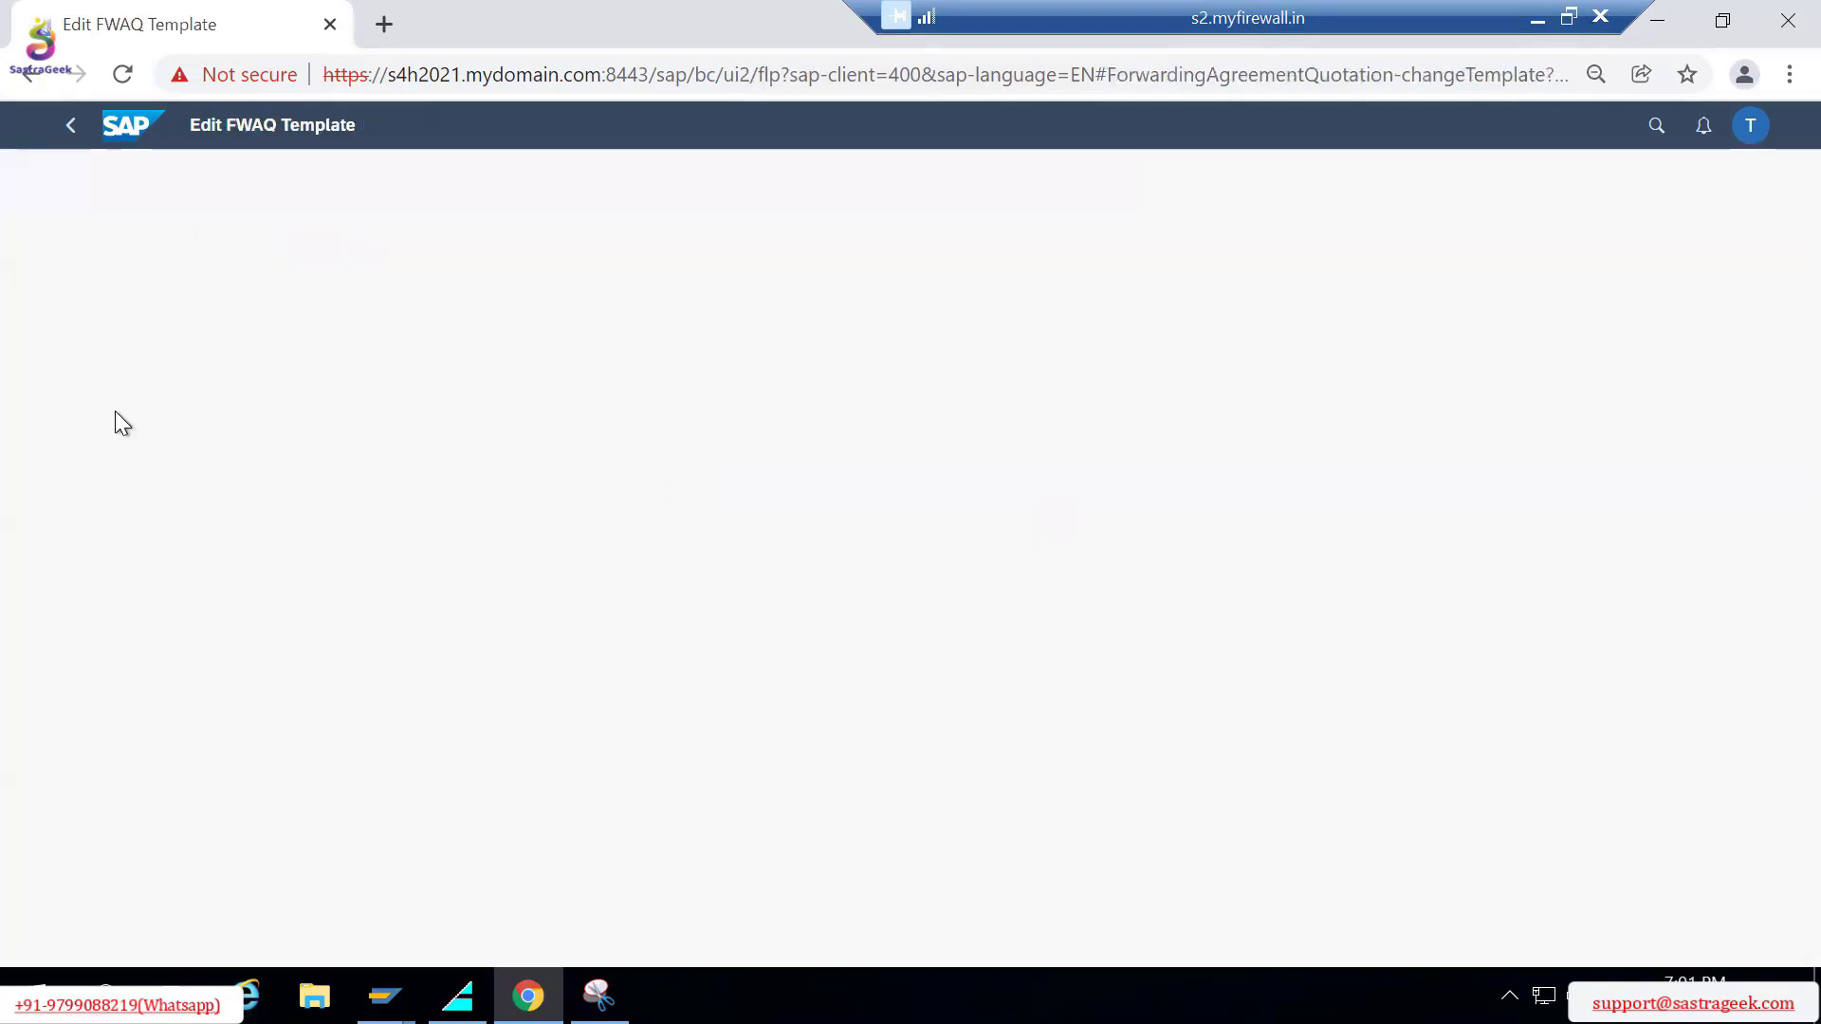
Step: Return to the home page, search for "edit scale" and launch the Edit Scale app
click(68, 128)
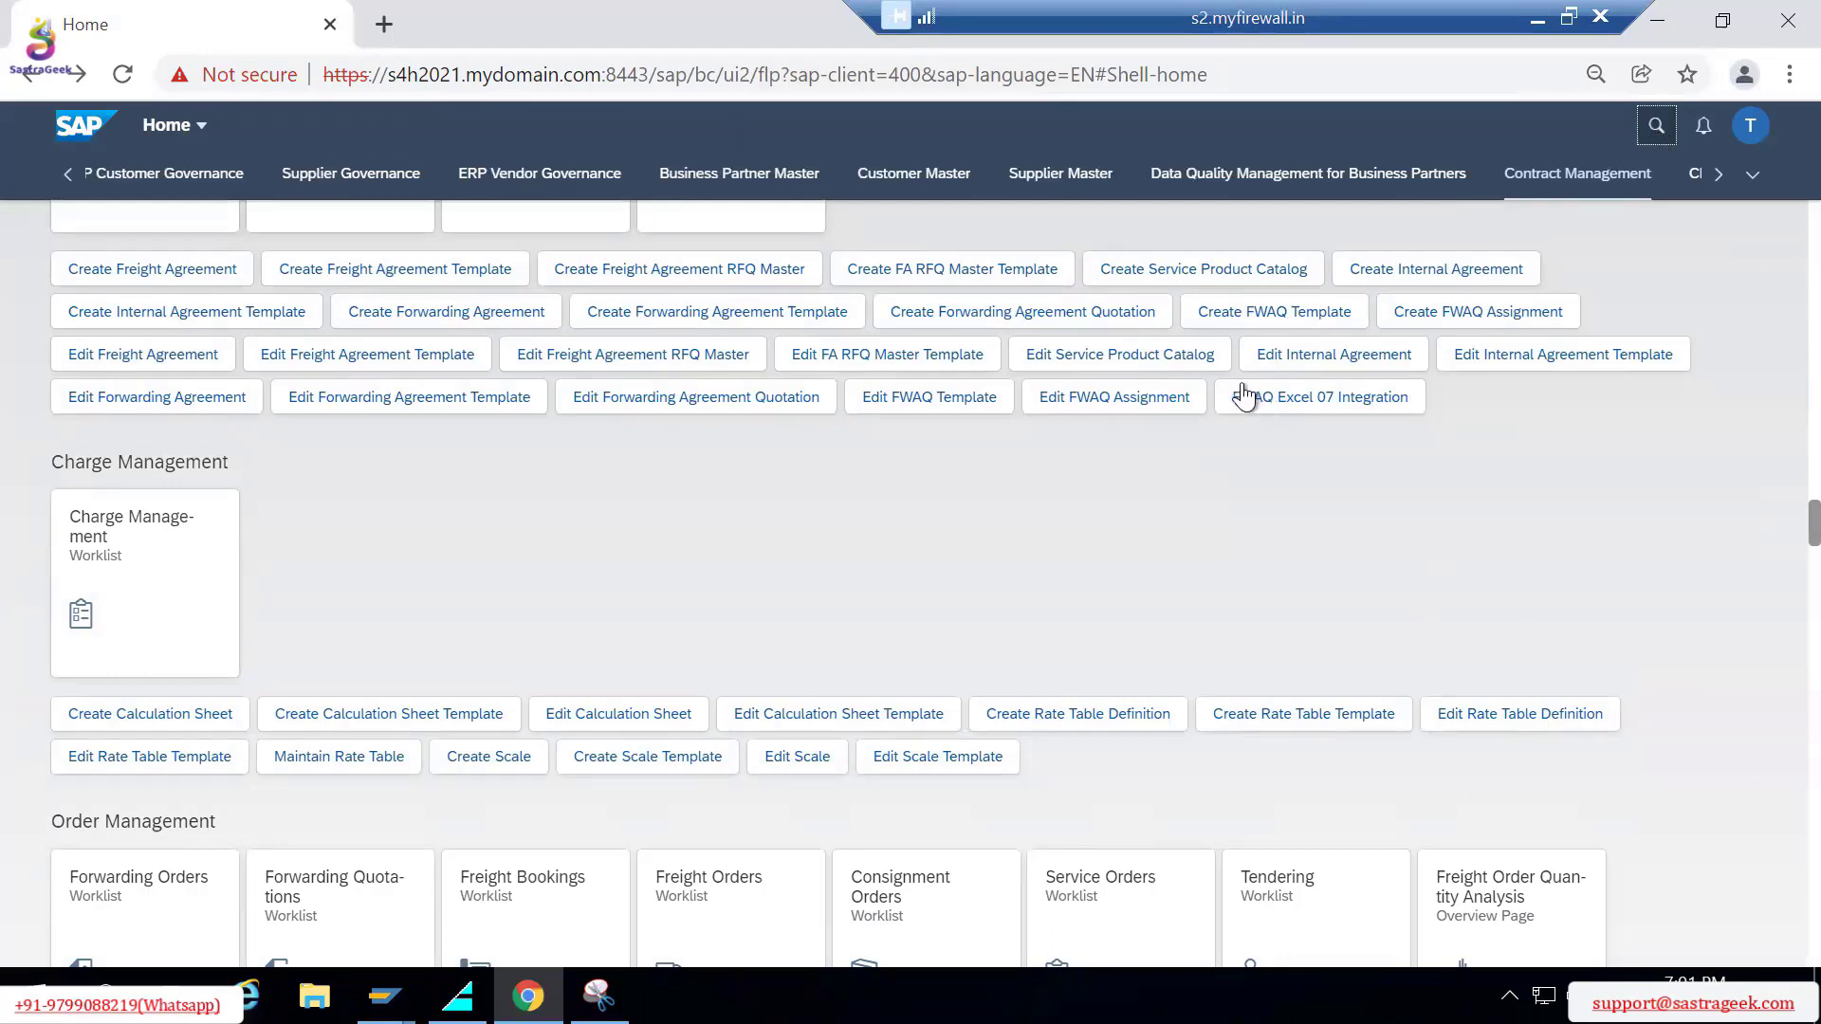
click(1653, 132)
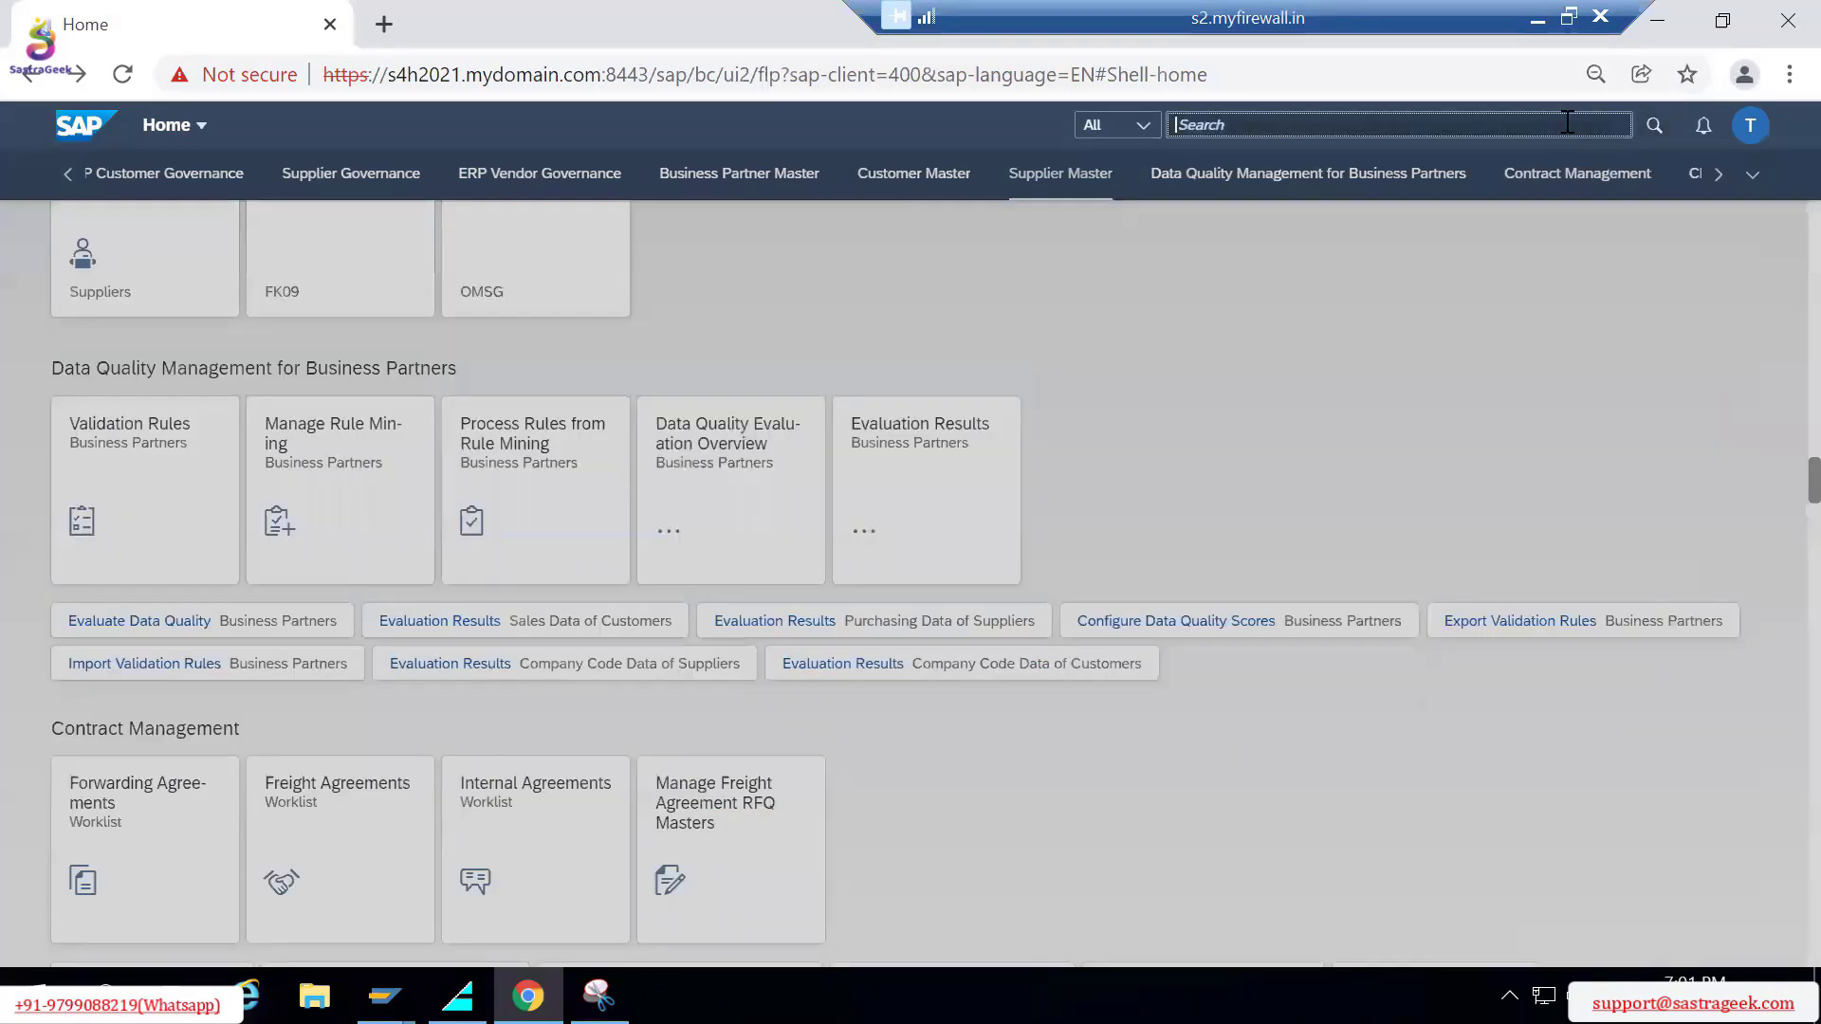
text(edit sc)
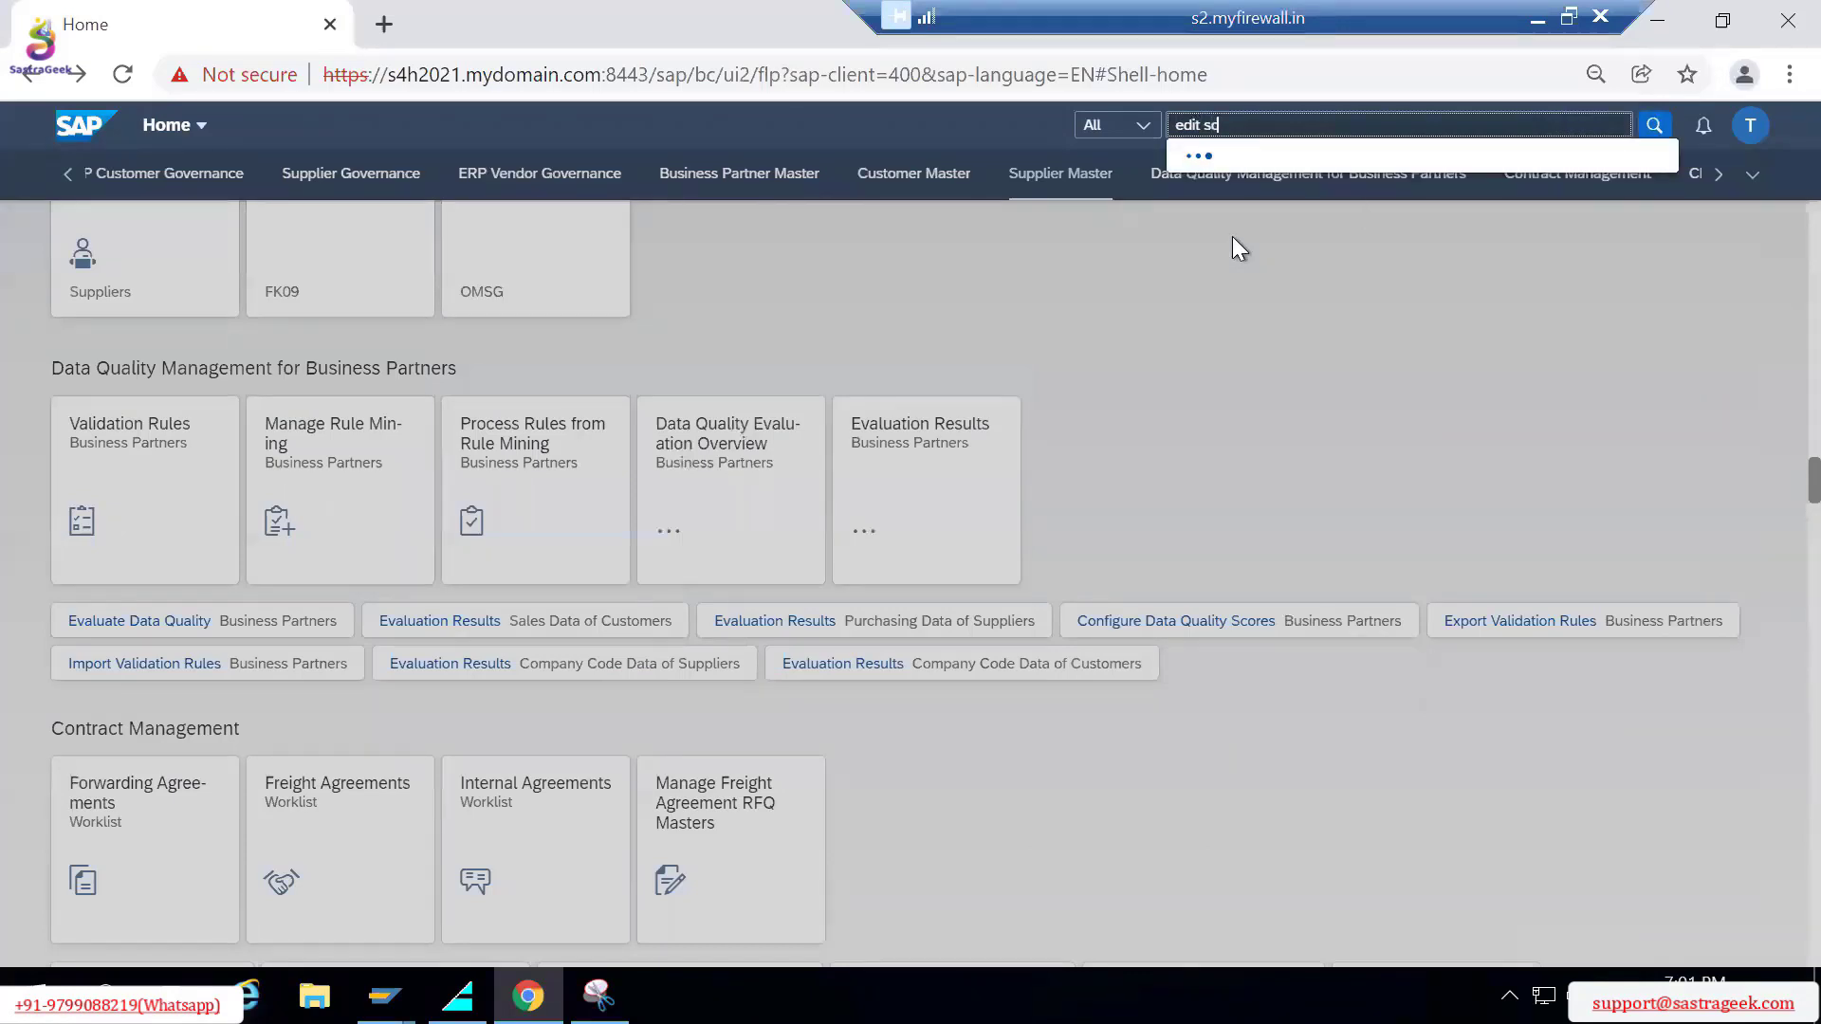
text(ale)
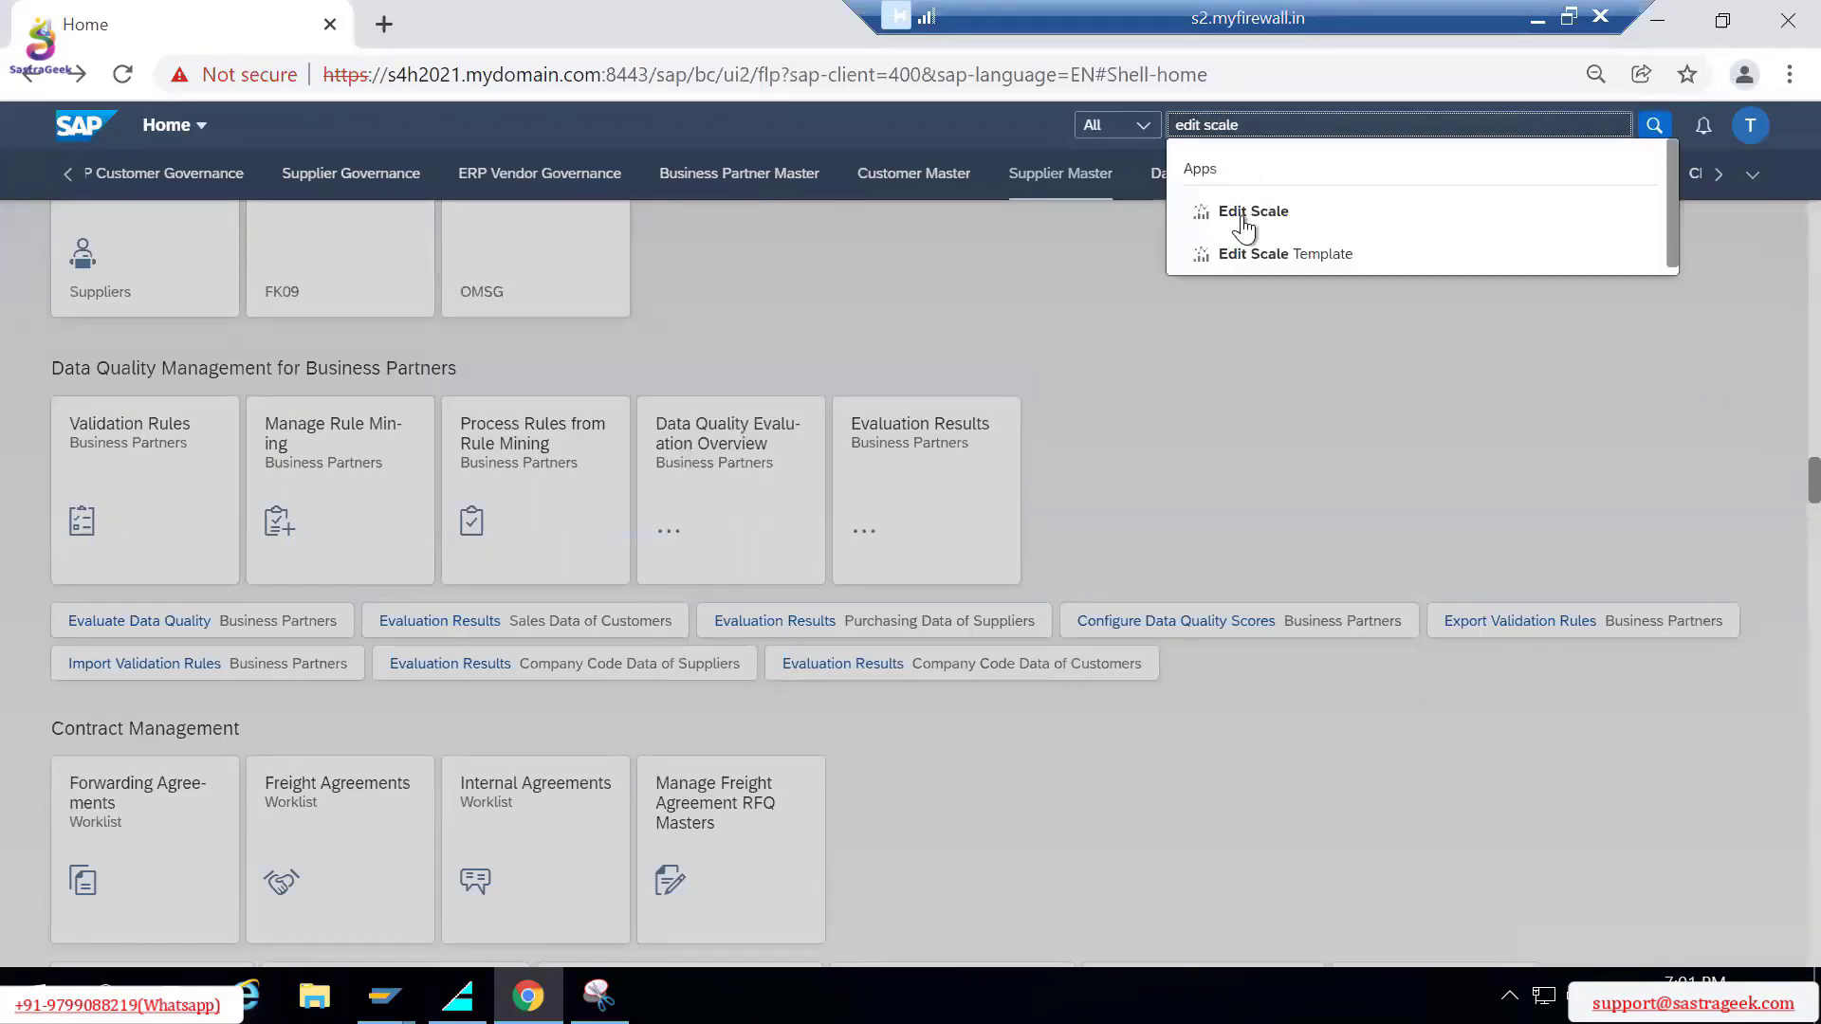
click(1252, 213)
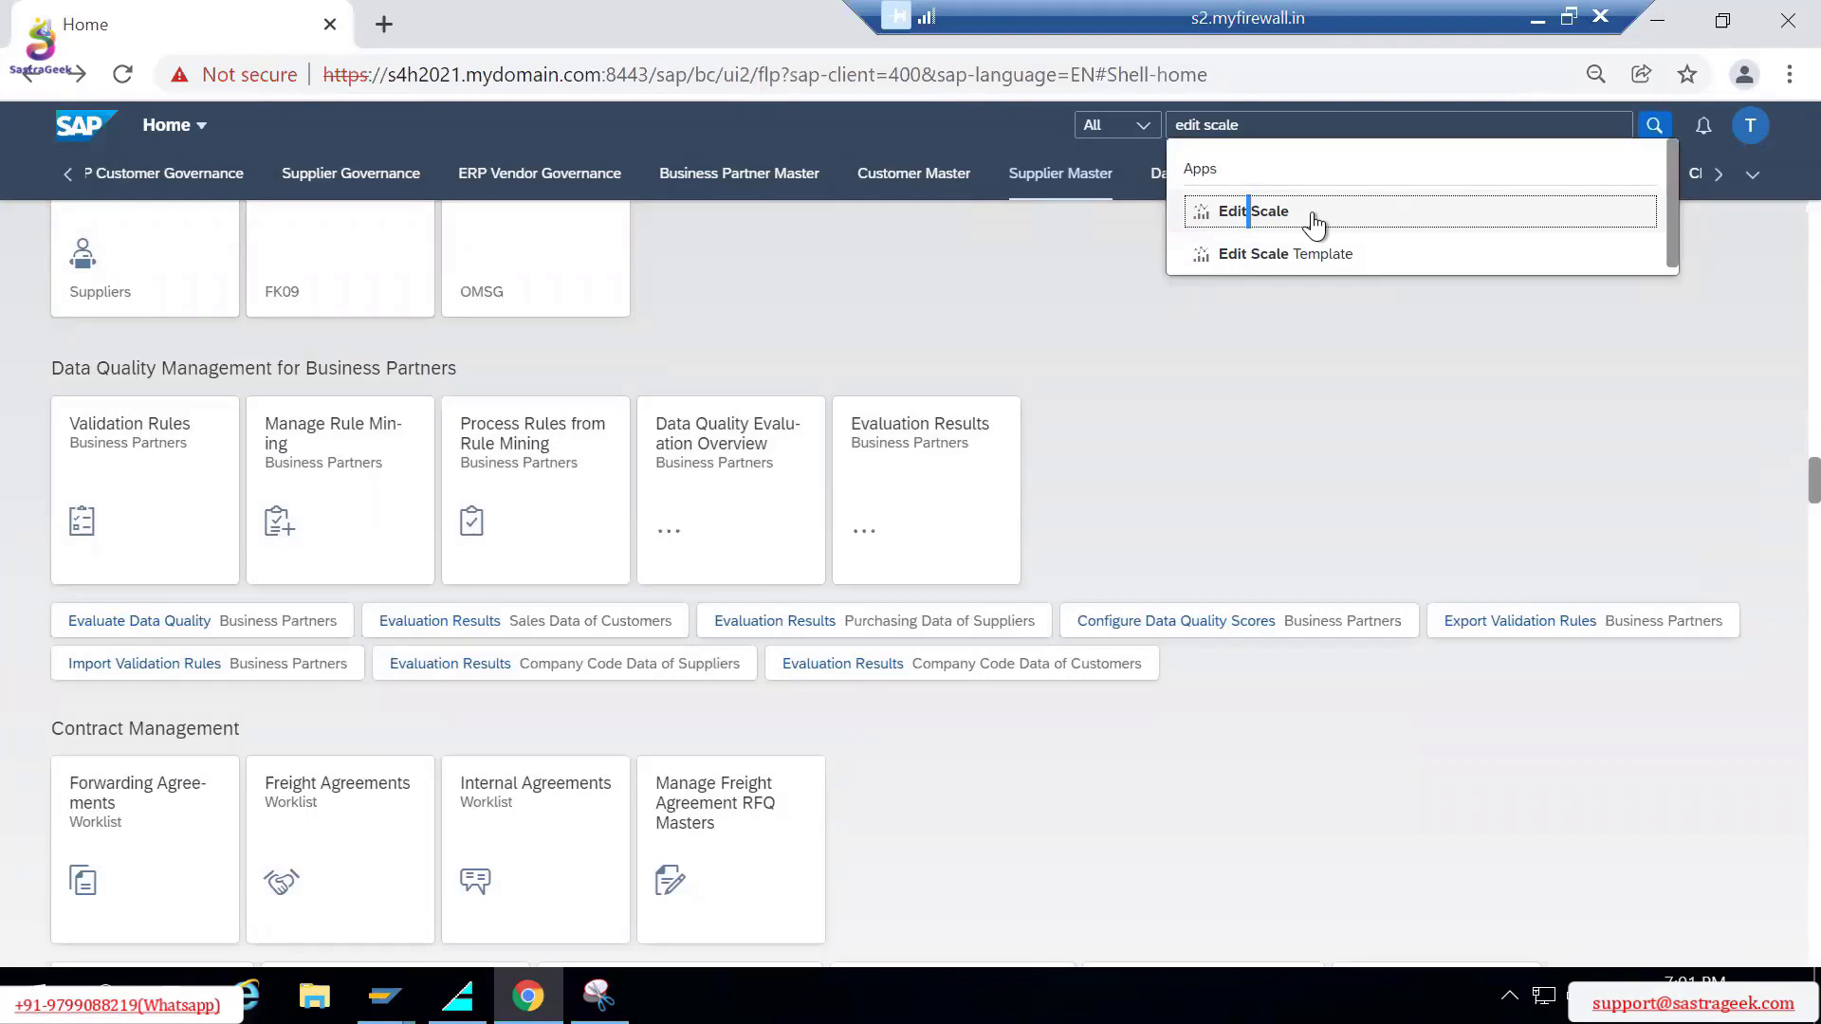
click(1231, 214)
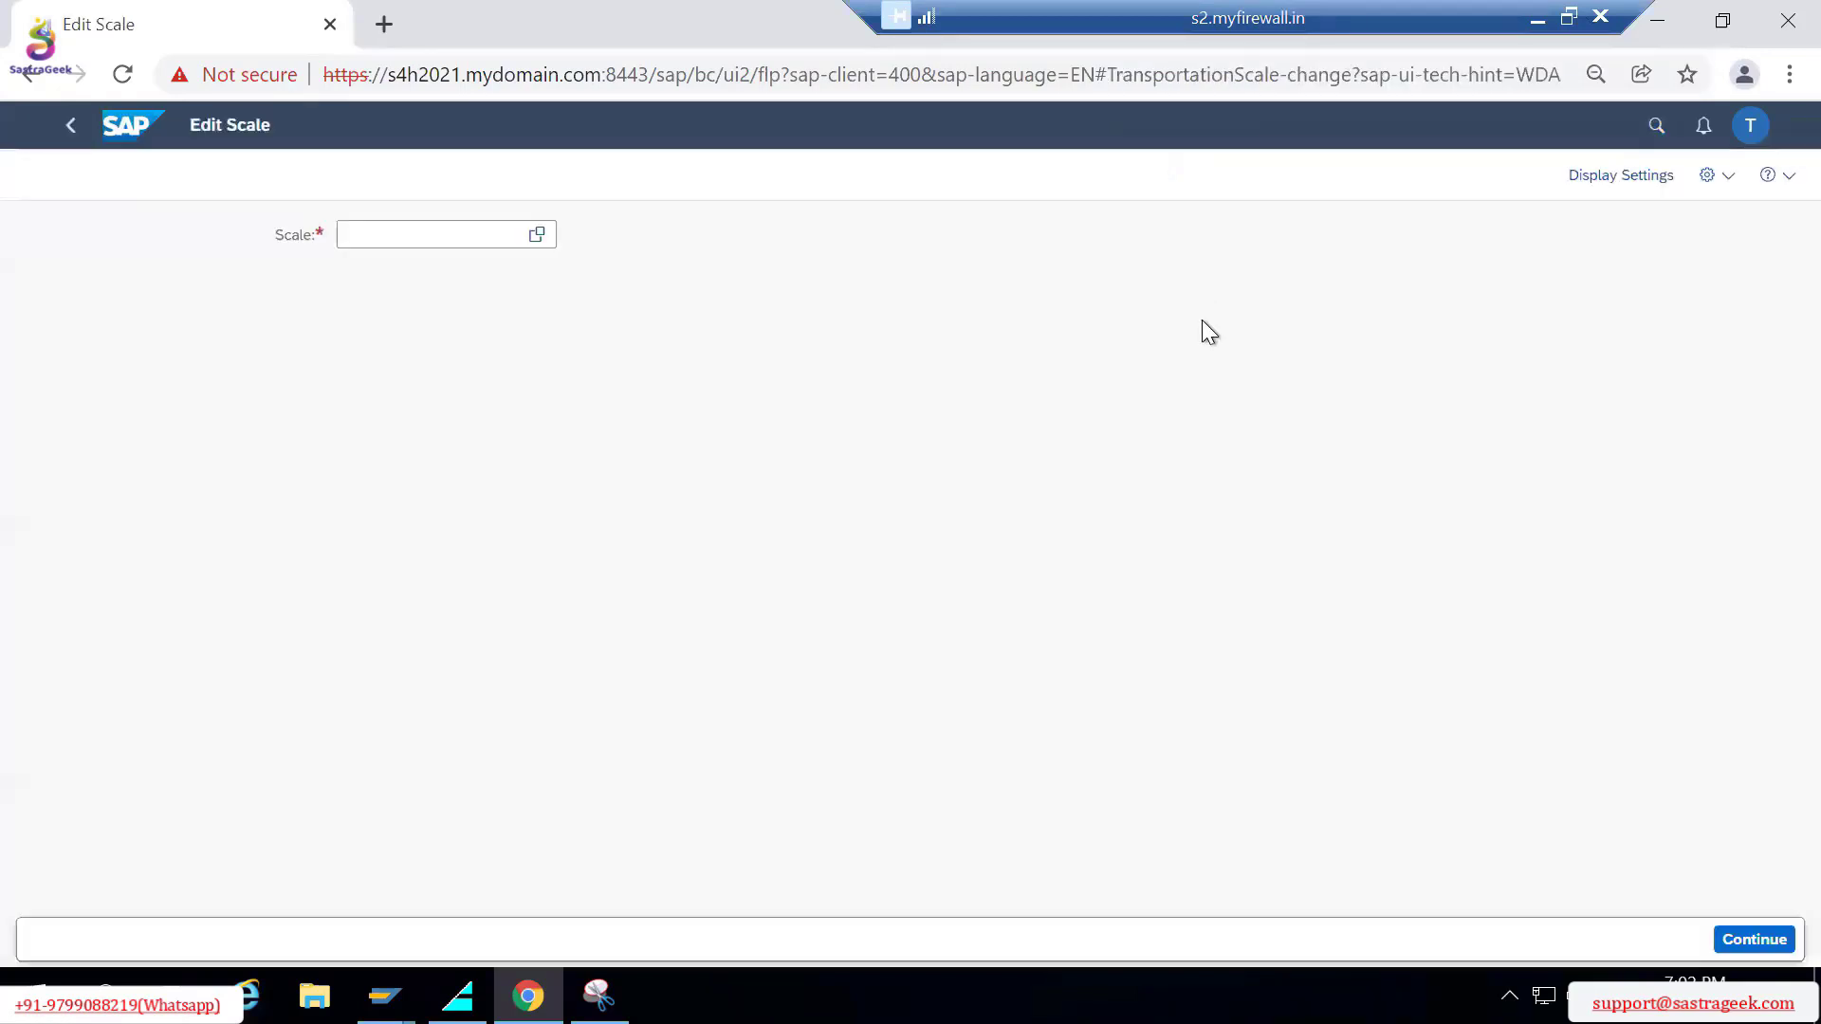
Step: Open the scale TM22_SCALE_WEIGHT_1 for editing and view the options available for its Scale Type
click(535, 238)
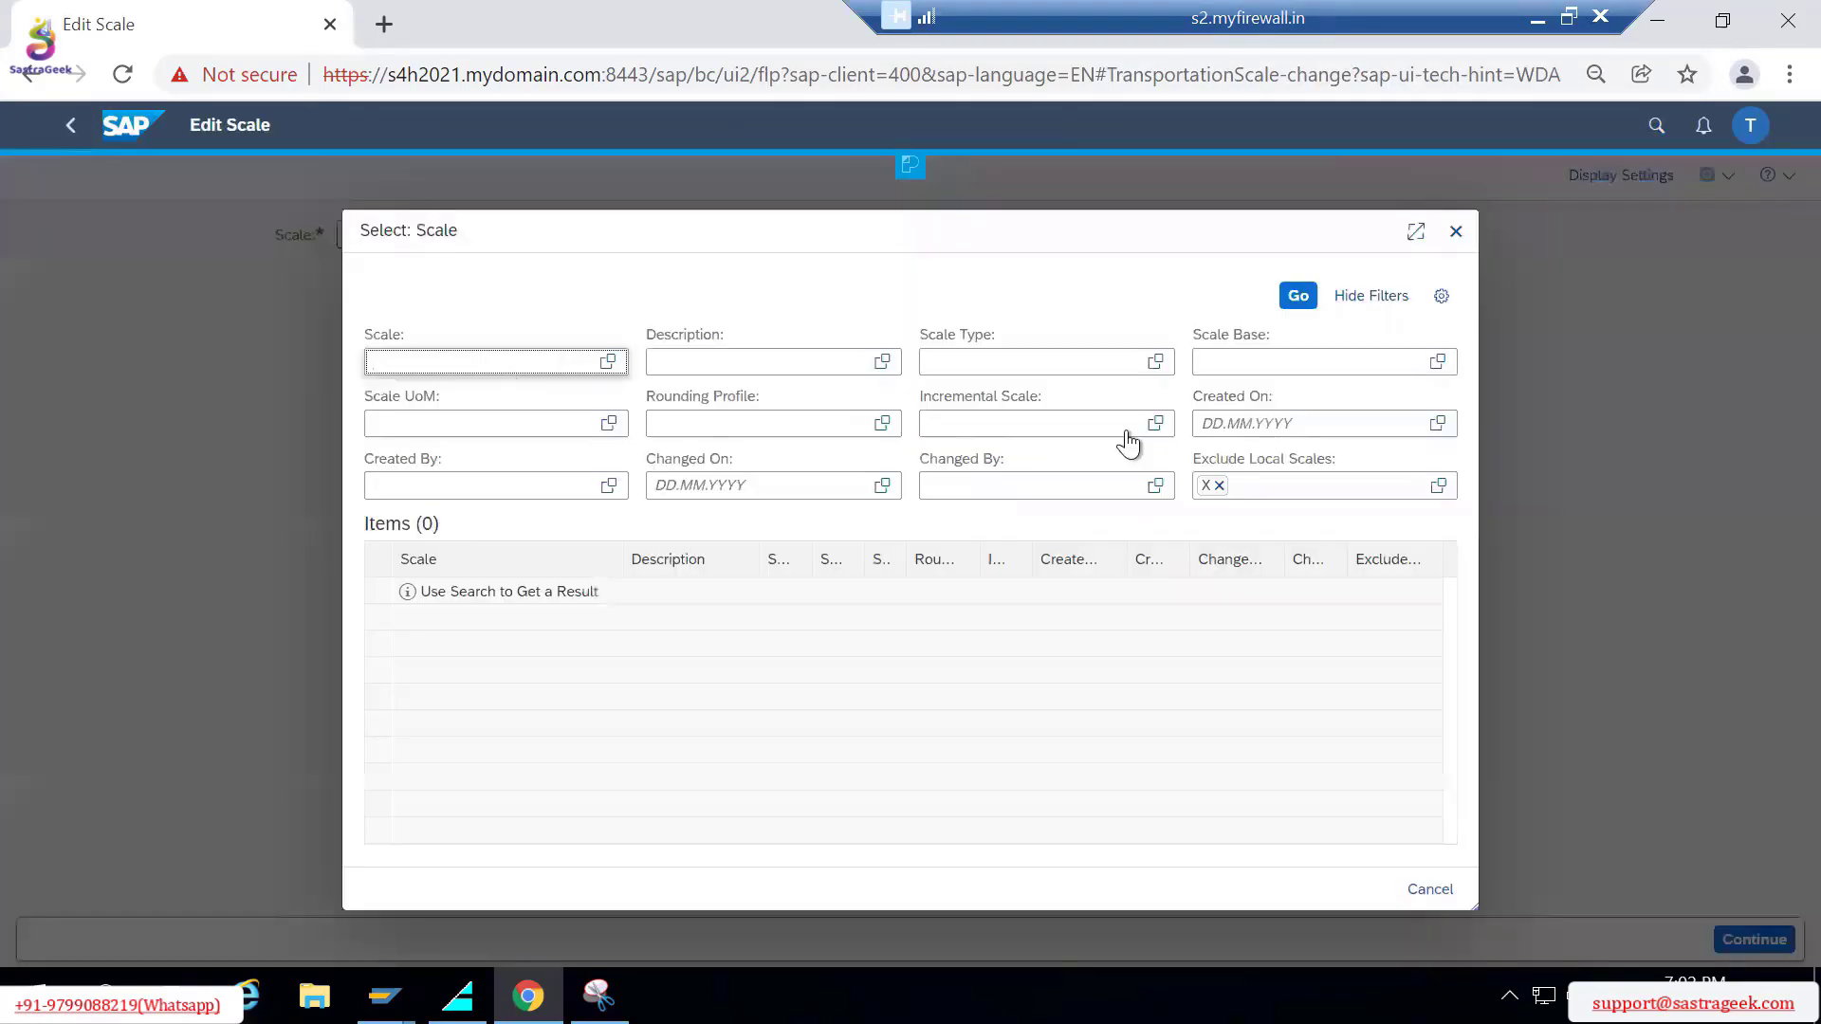
click(1298, 295)
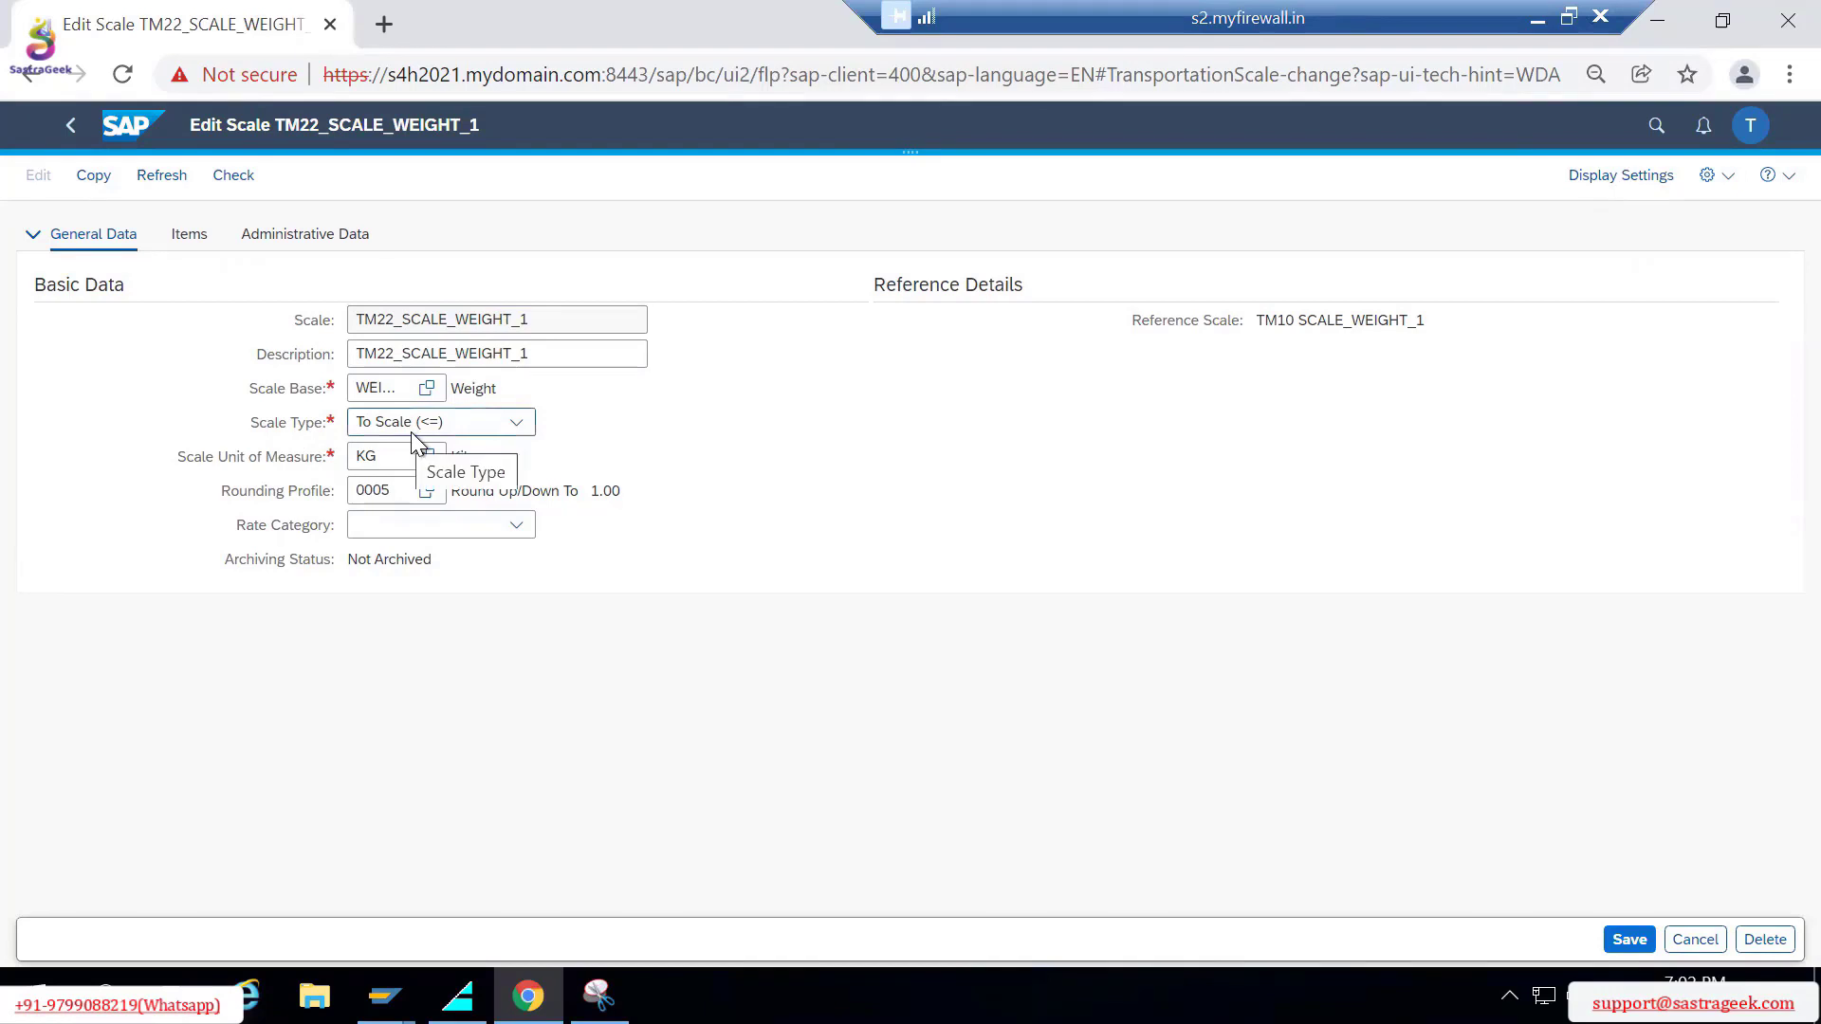
click(517, 423)
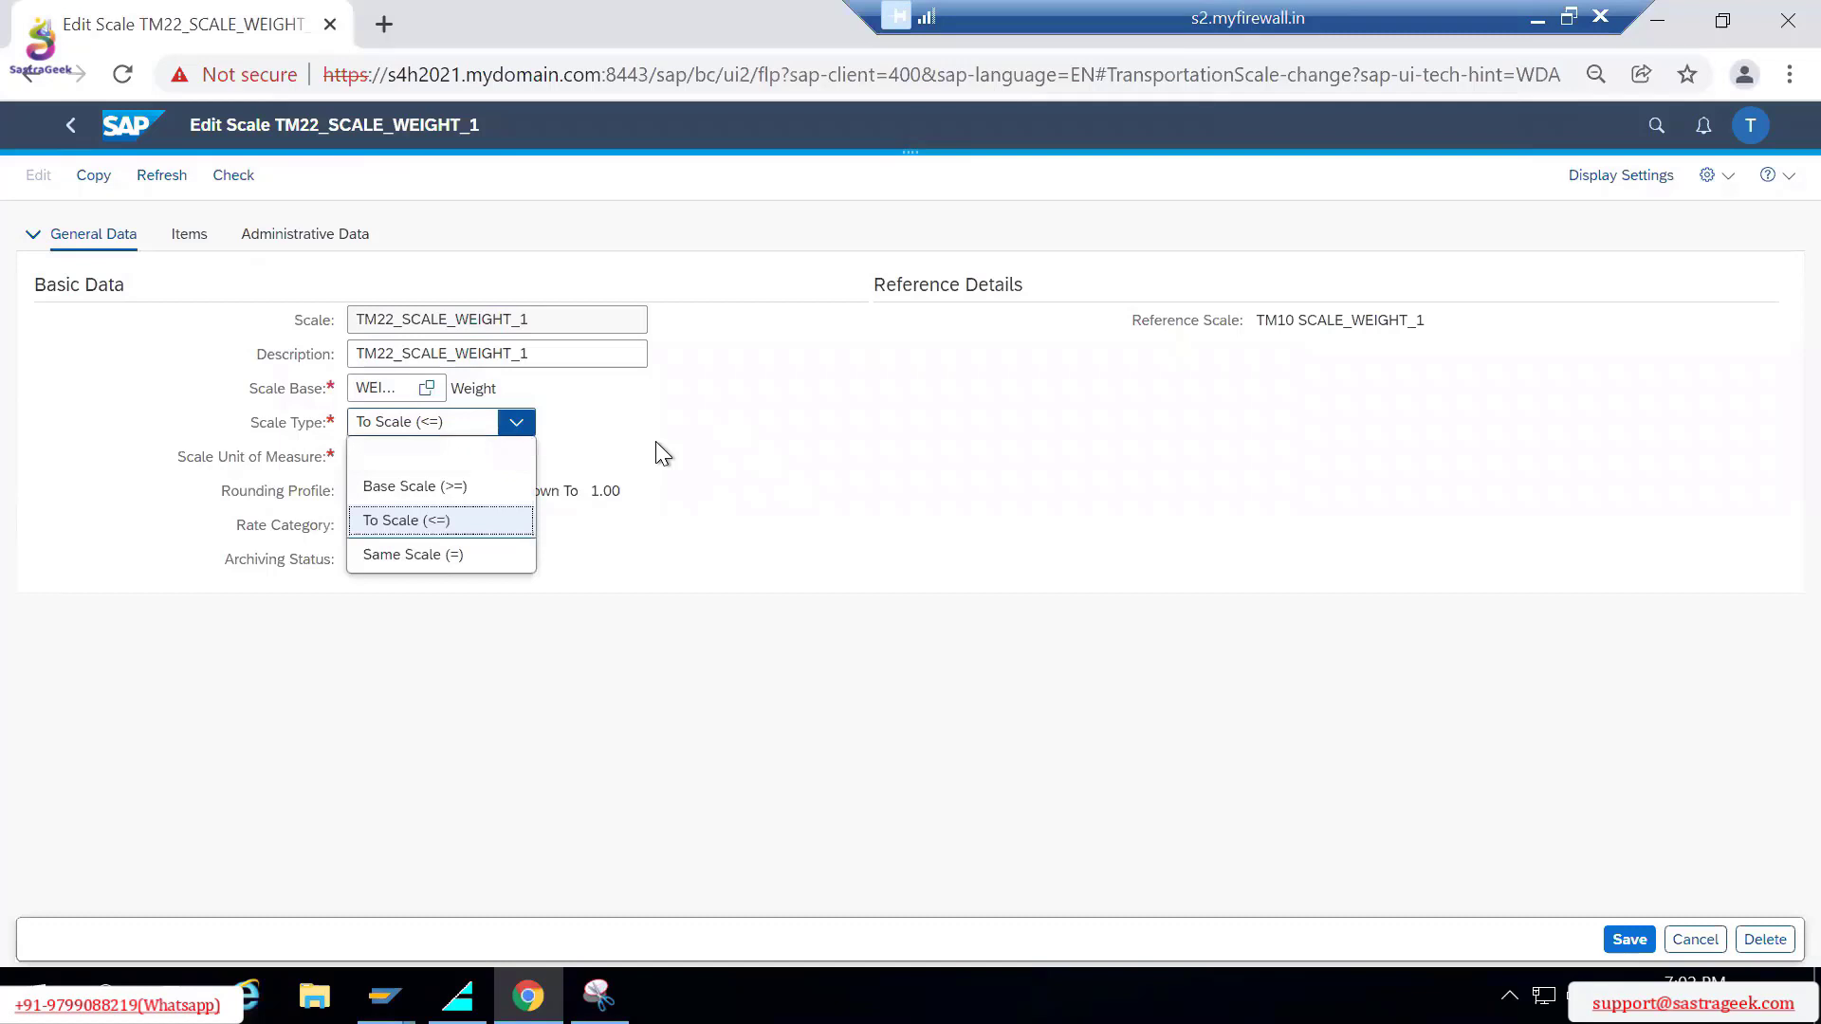
click(248, 502)
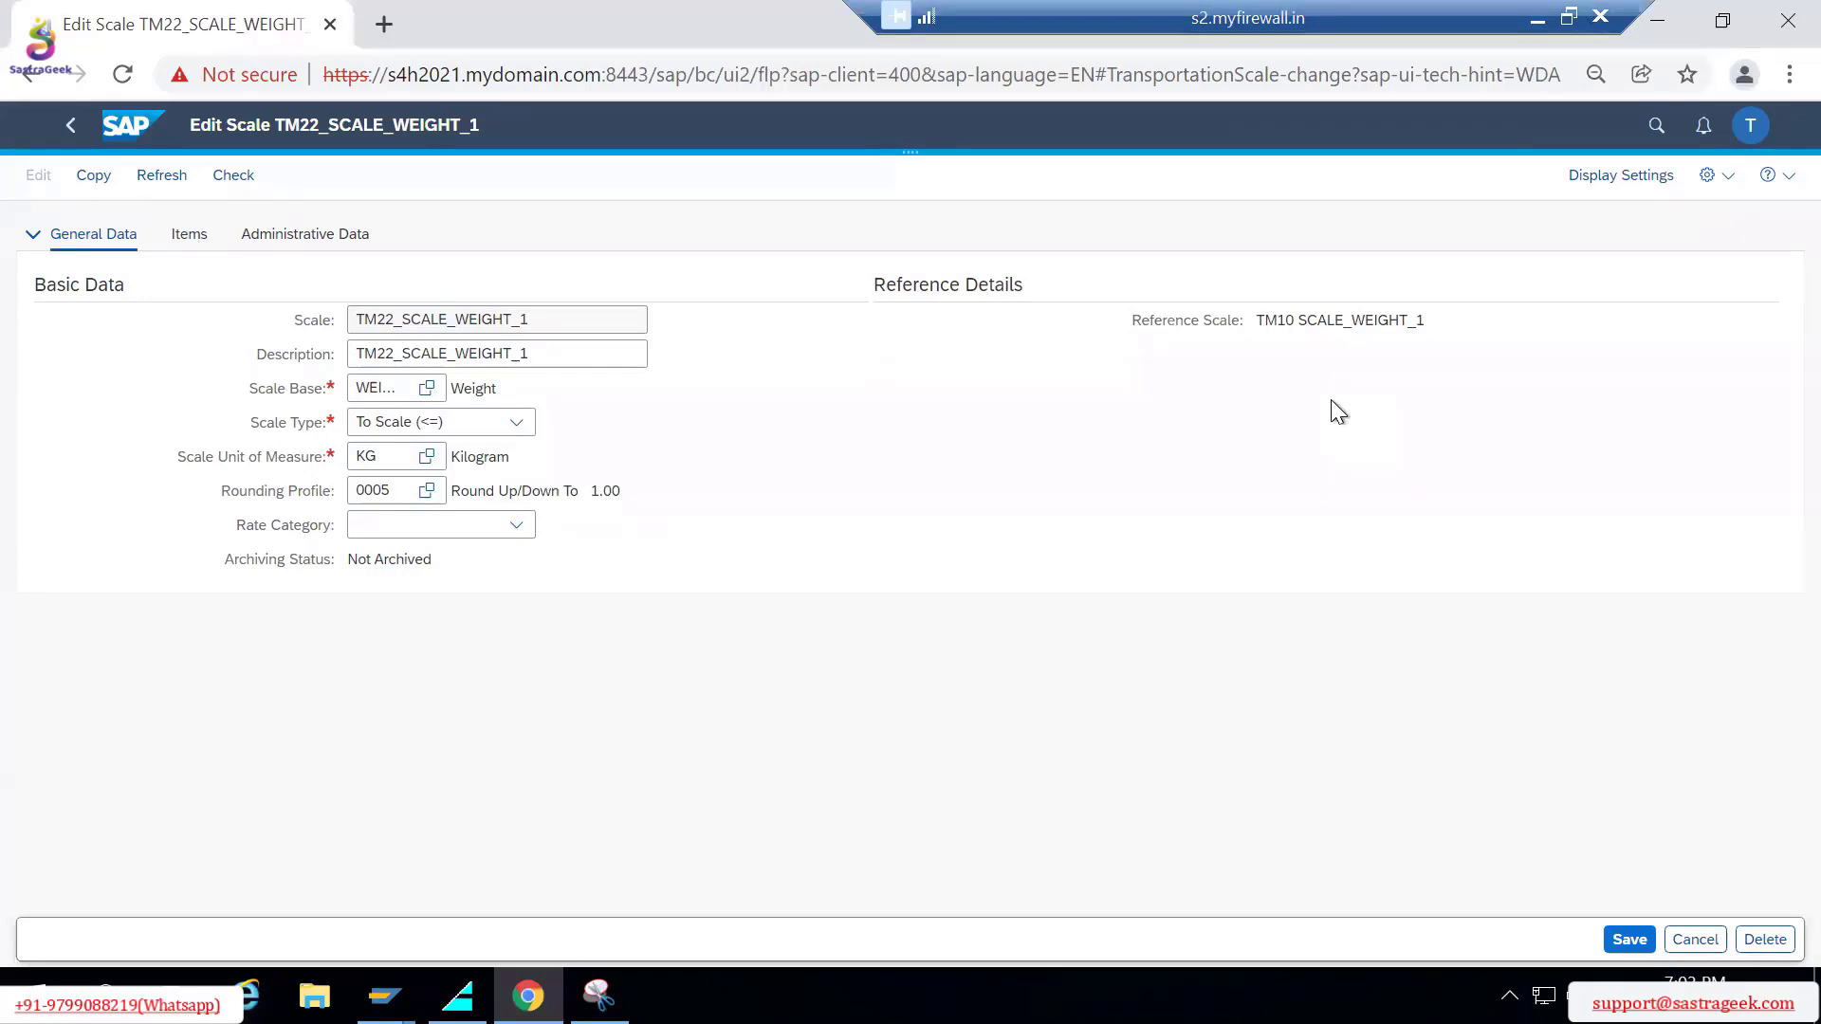
click(1341, 429)
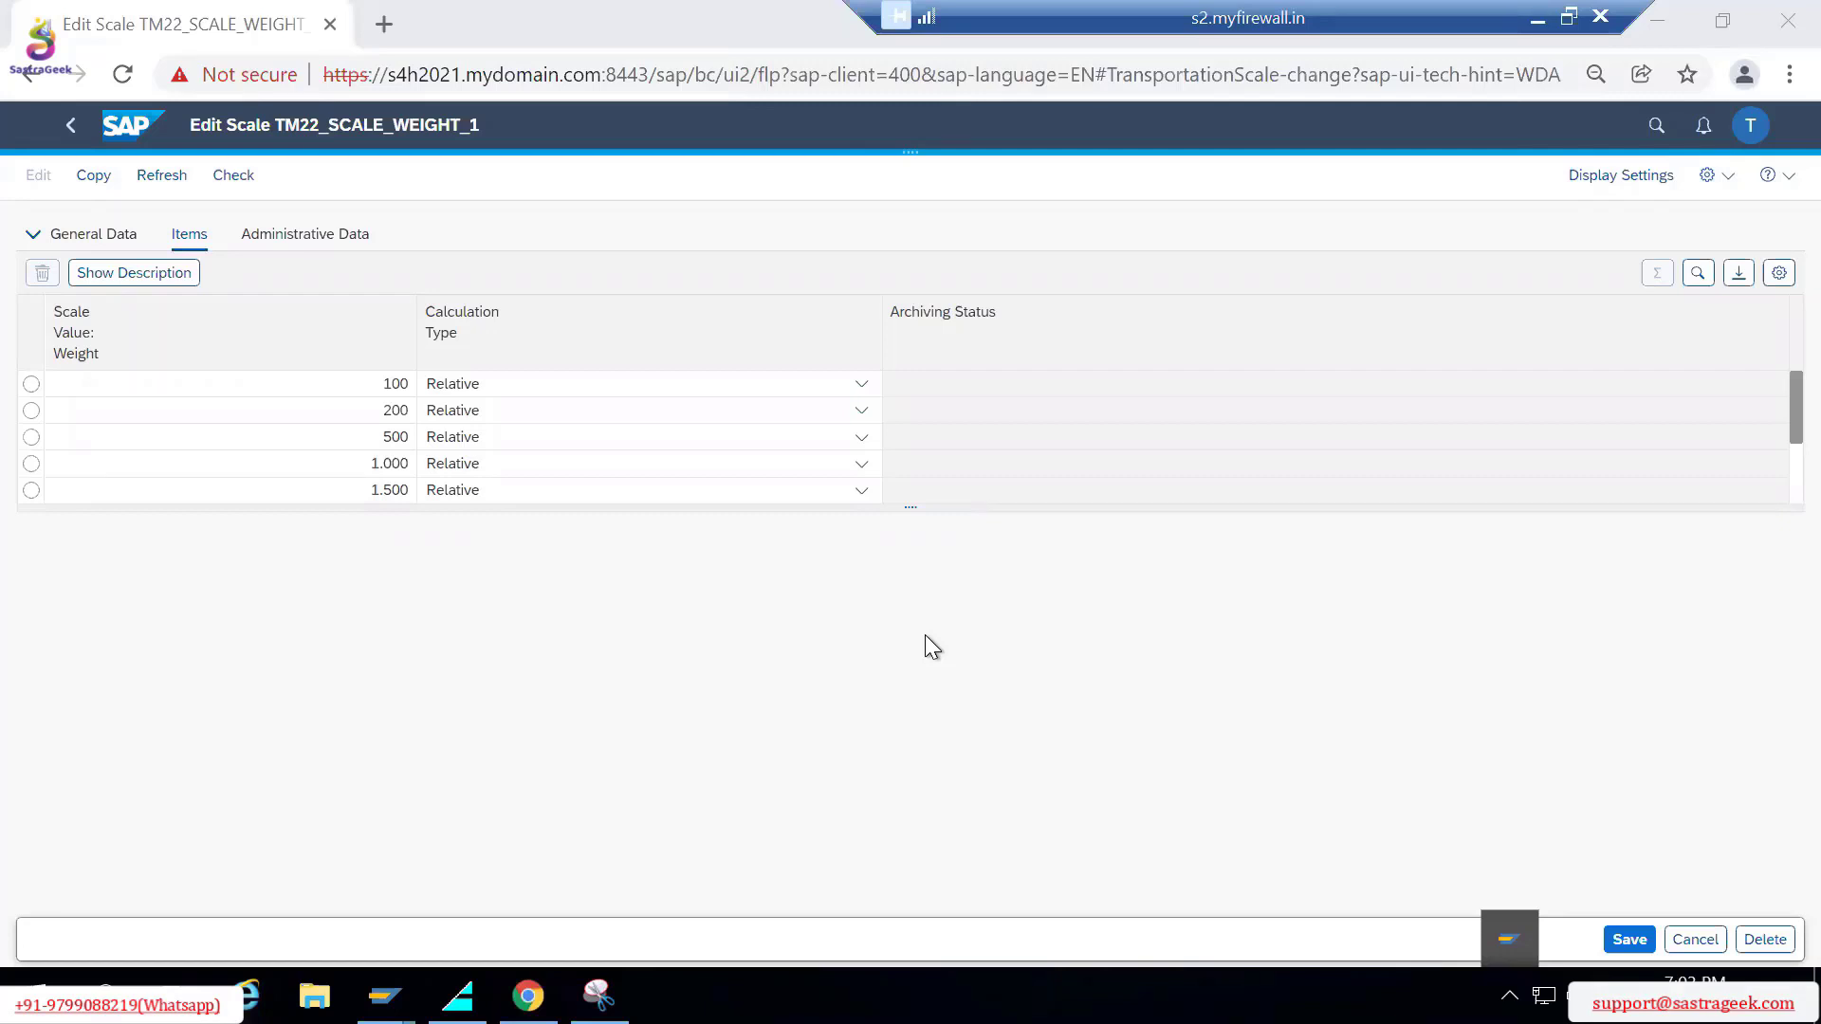
Step: Examine the weight scale values in the items of TM22_SCALE_WEIGHT_1 row by row
click(370, 389)
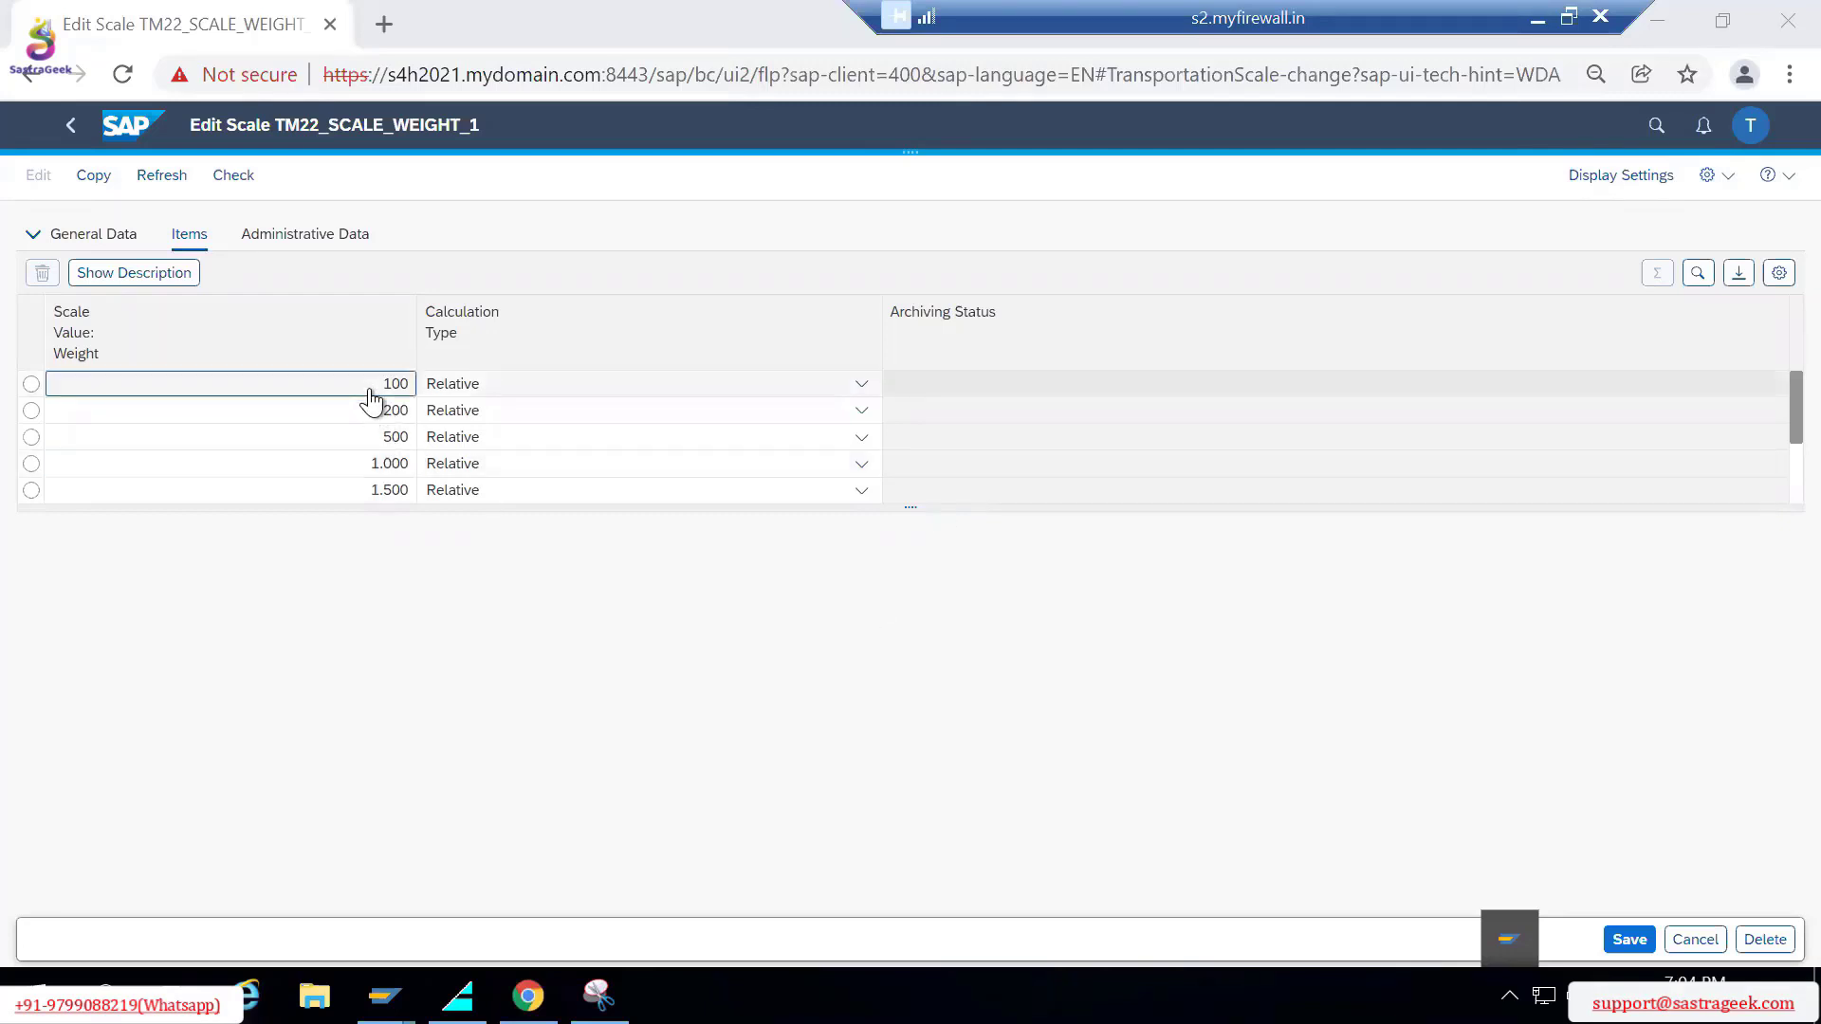
click(386, 412)
click(384, 442)
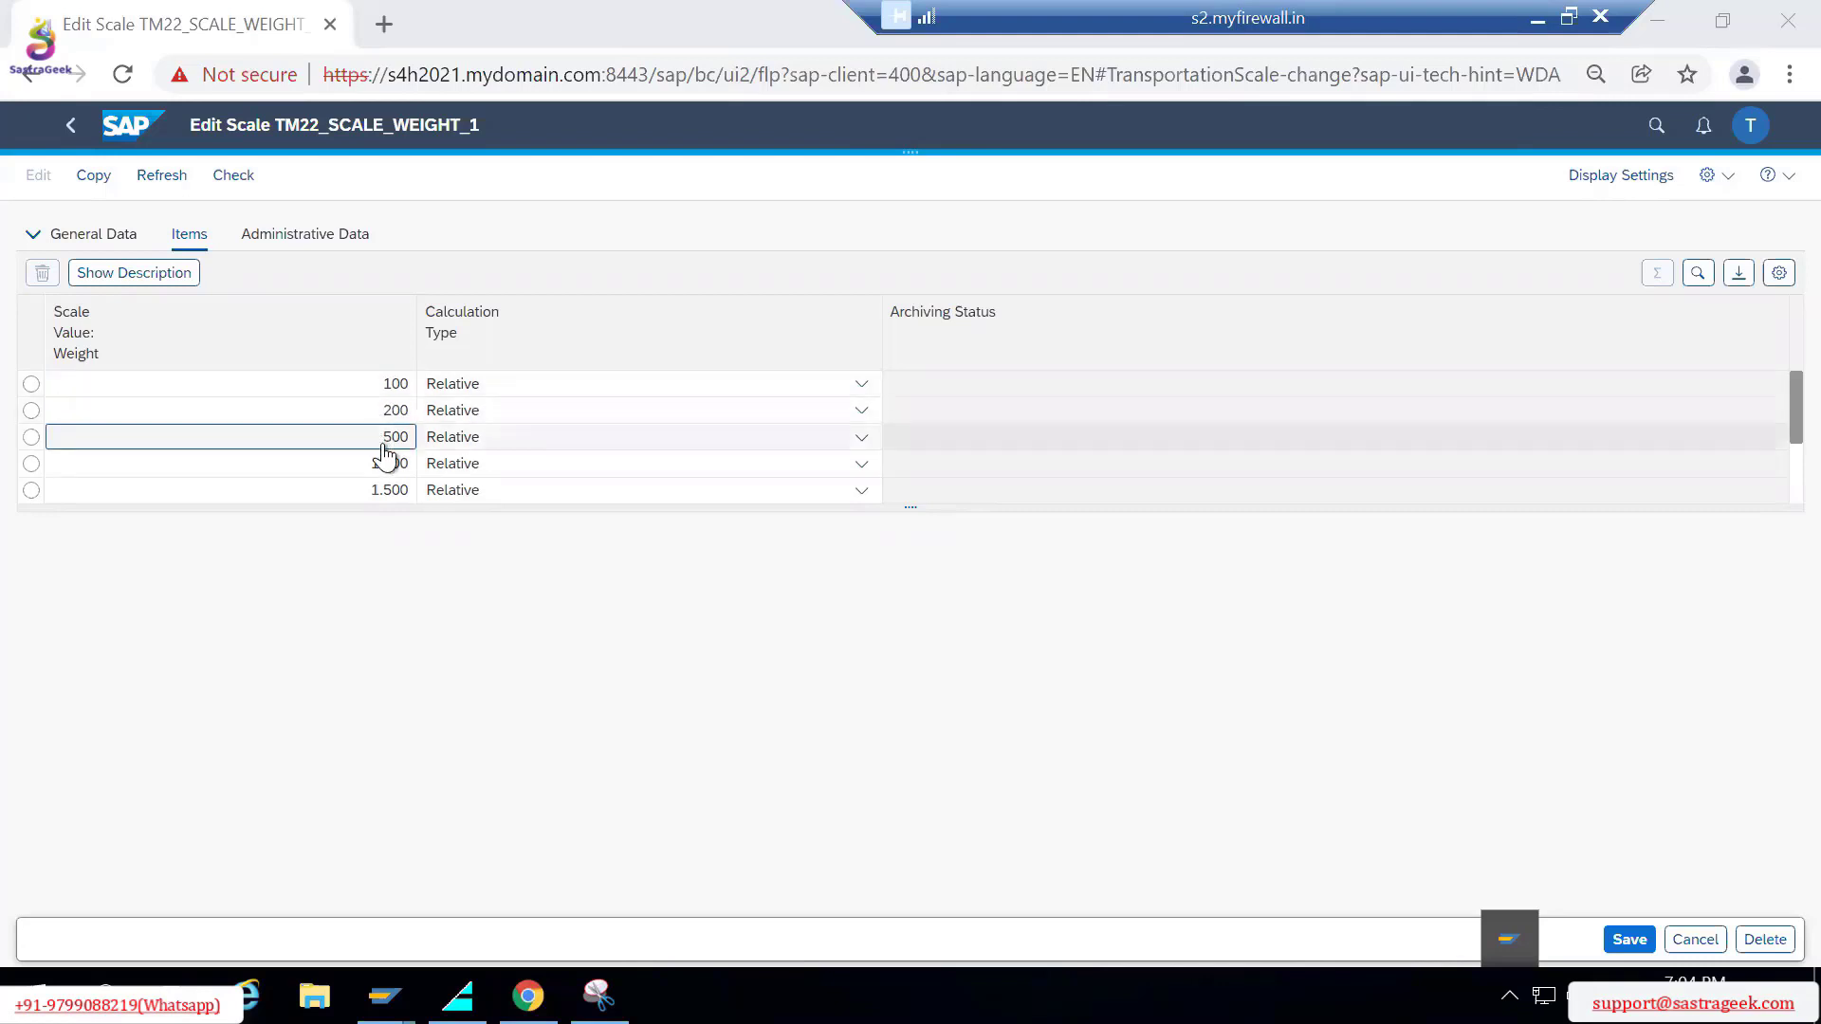
click(384, 466)
click(382, 491)
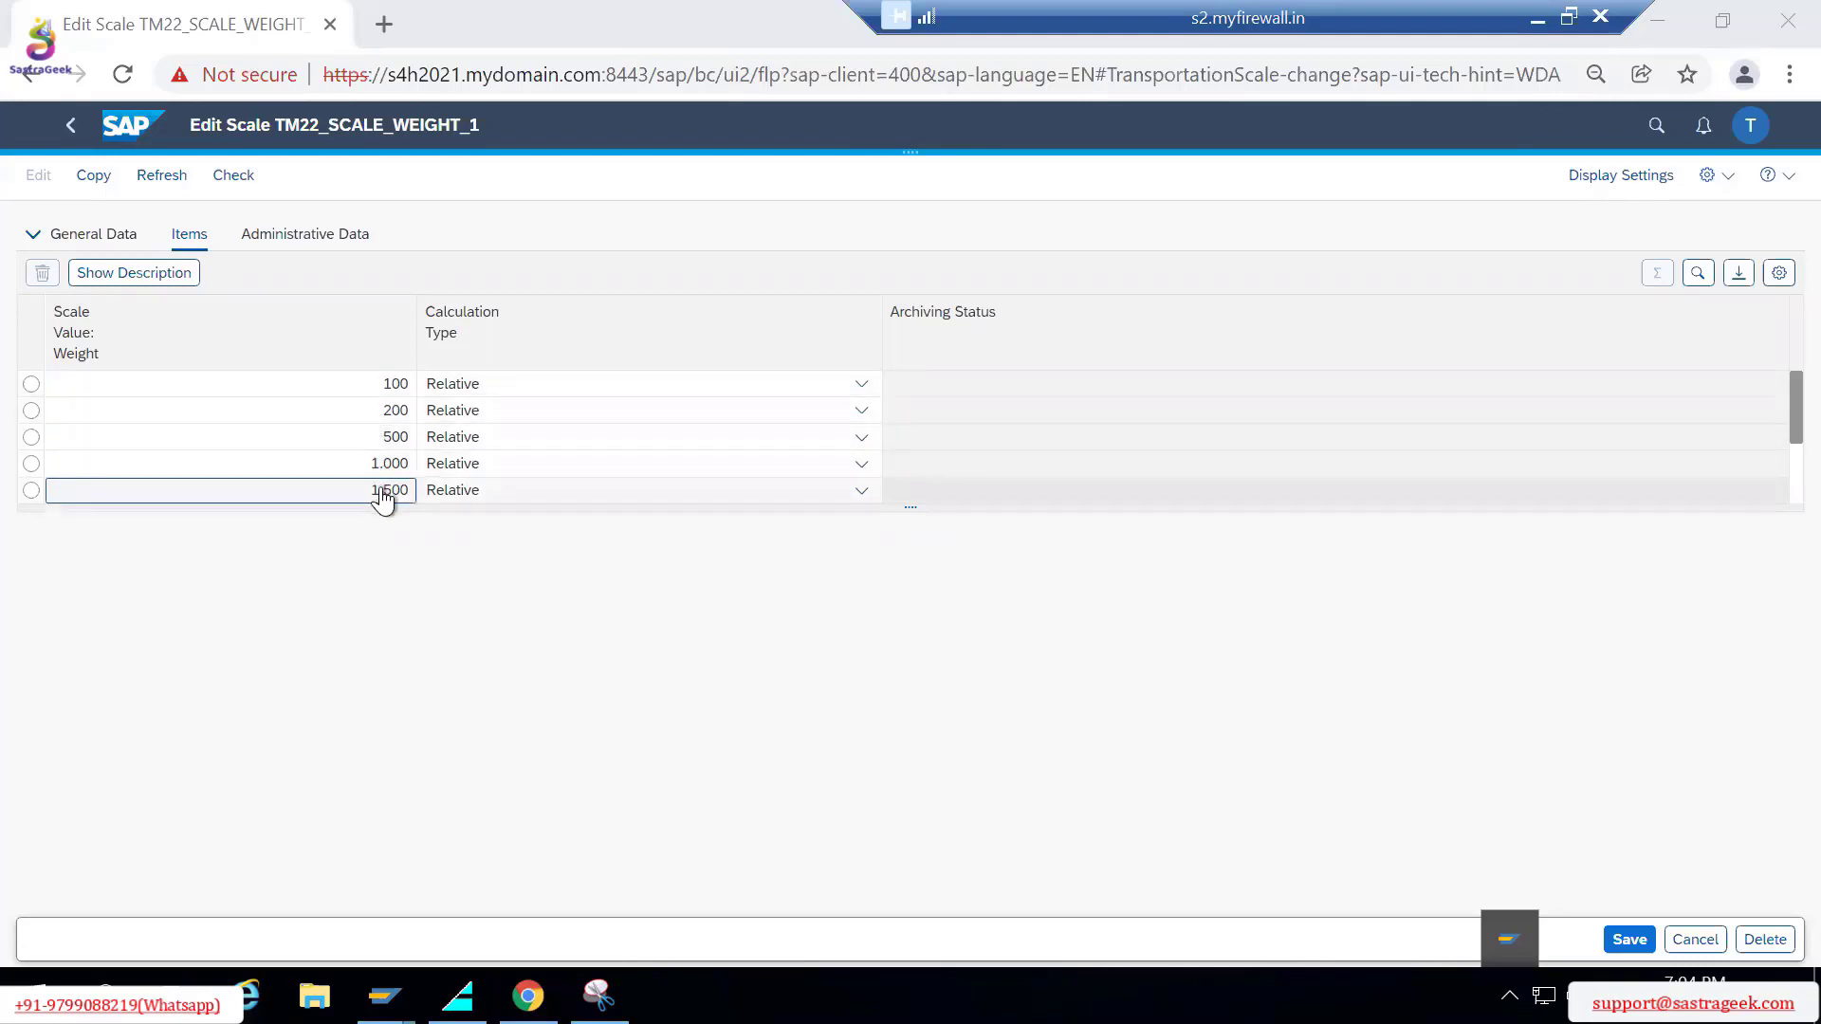
click(460, 649)
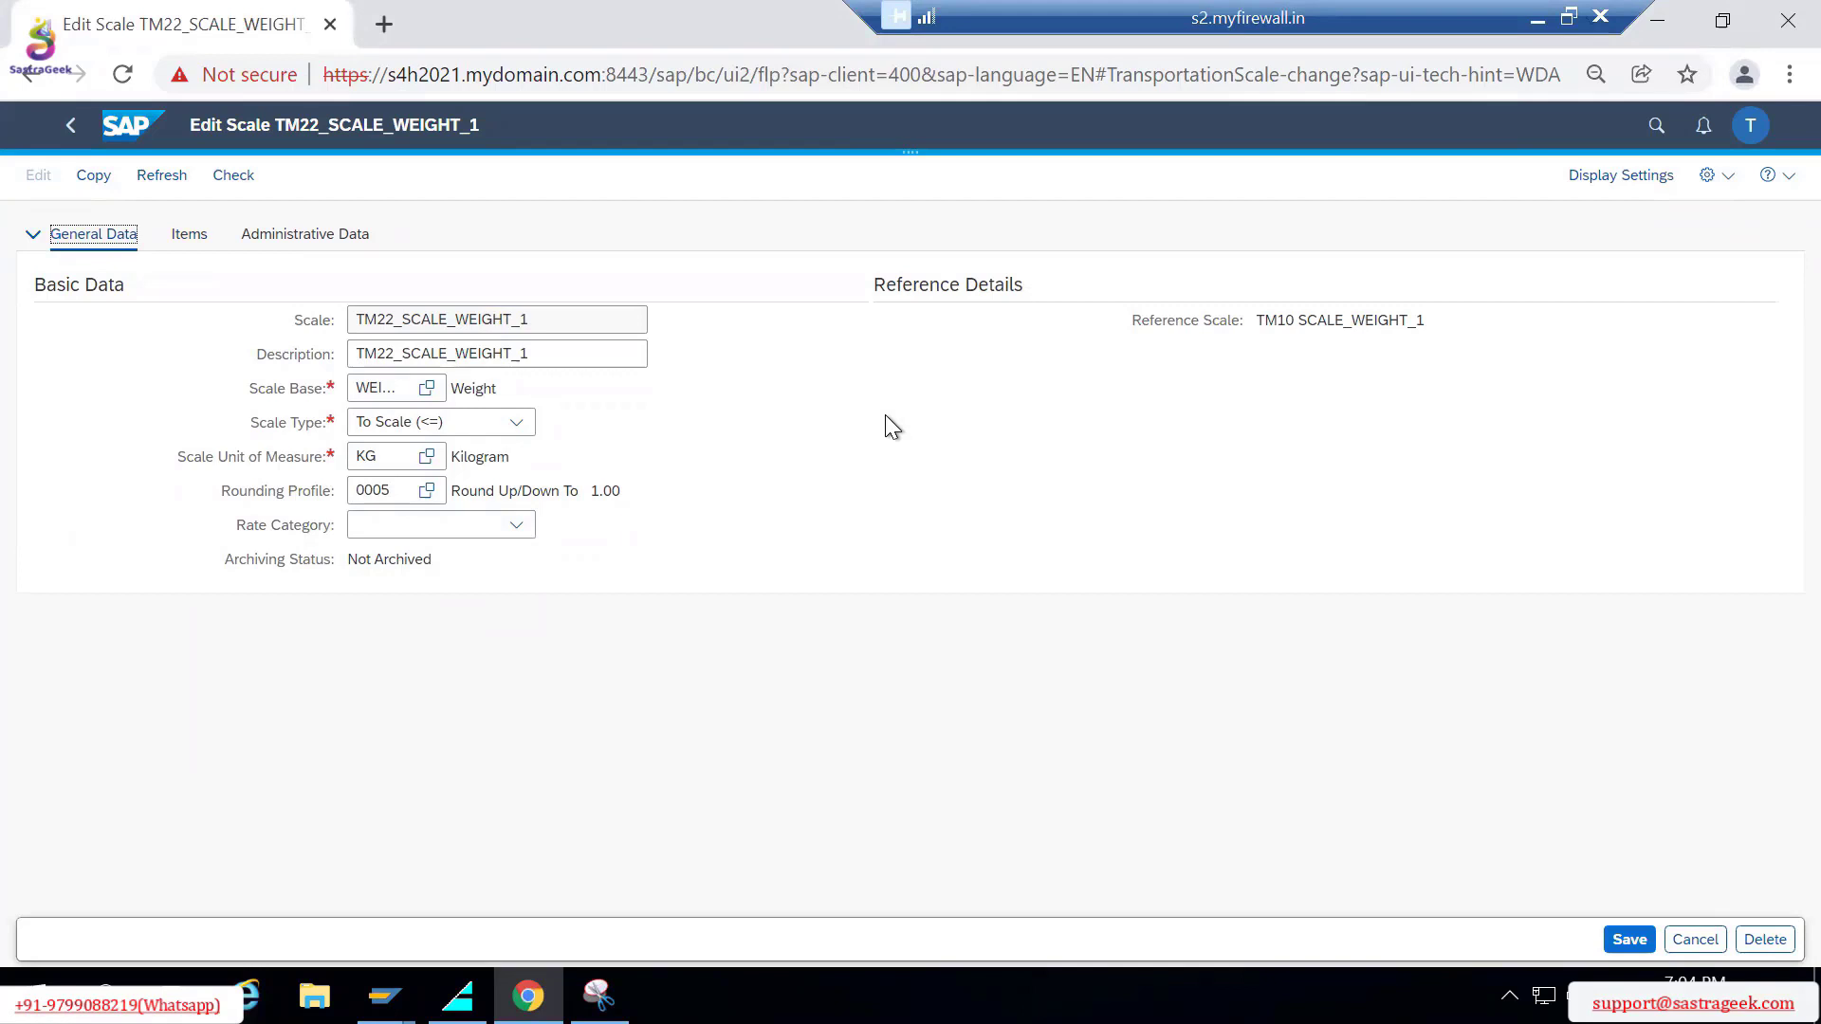
Step: Set the weight value of the fifth scale item to 2000 and return to the scale's general data
click(189, 235)
click(394, 384)
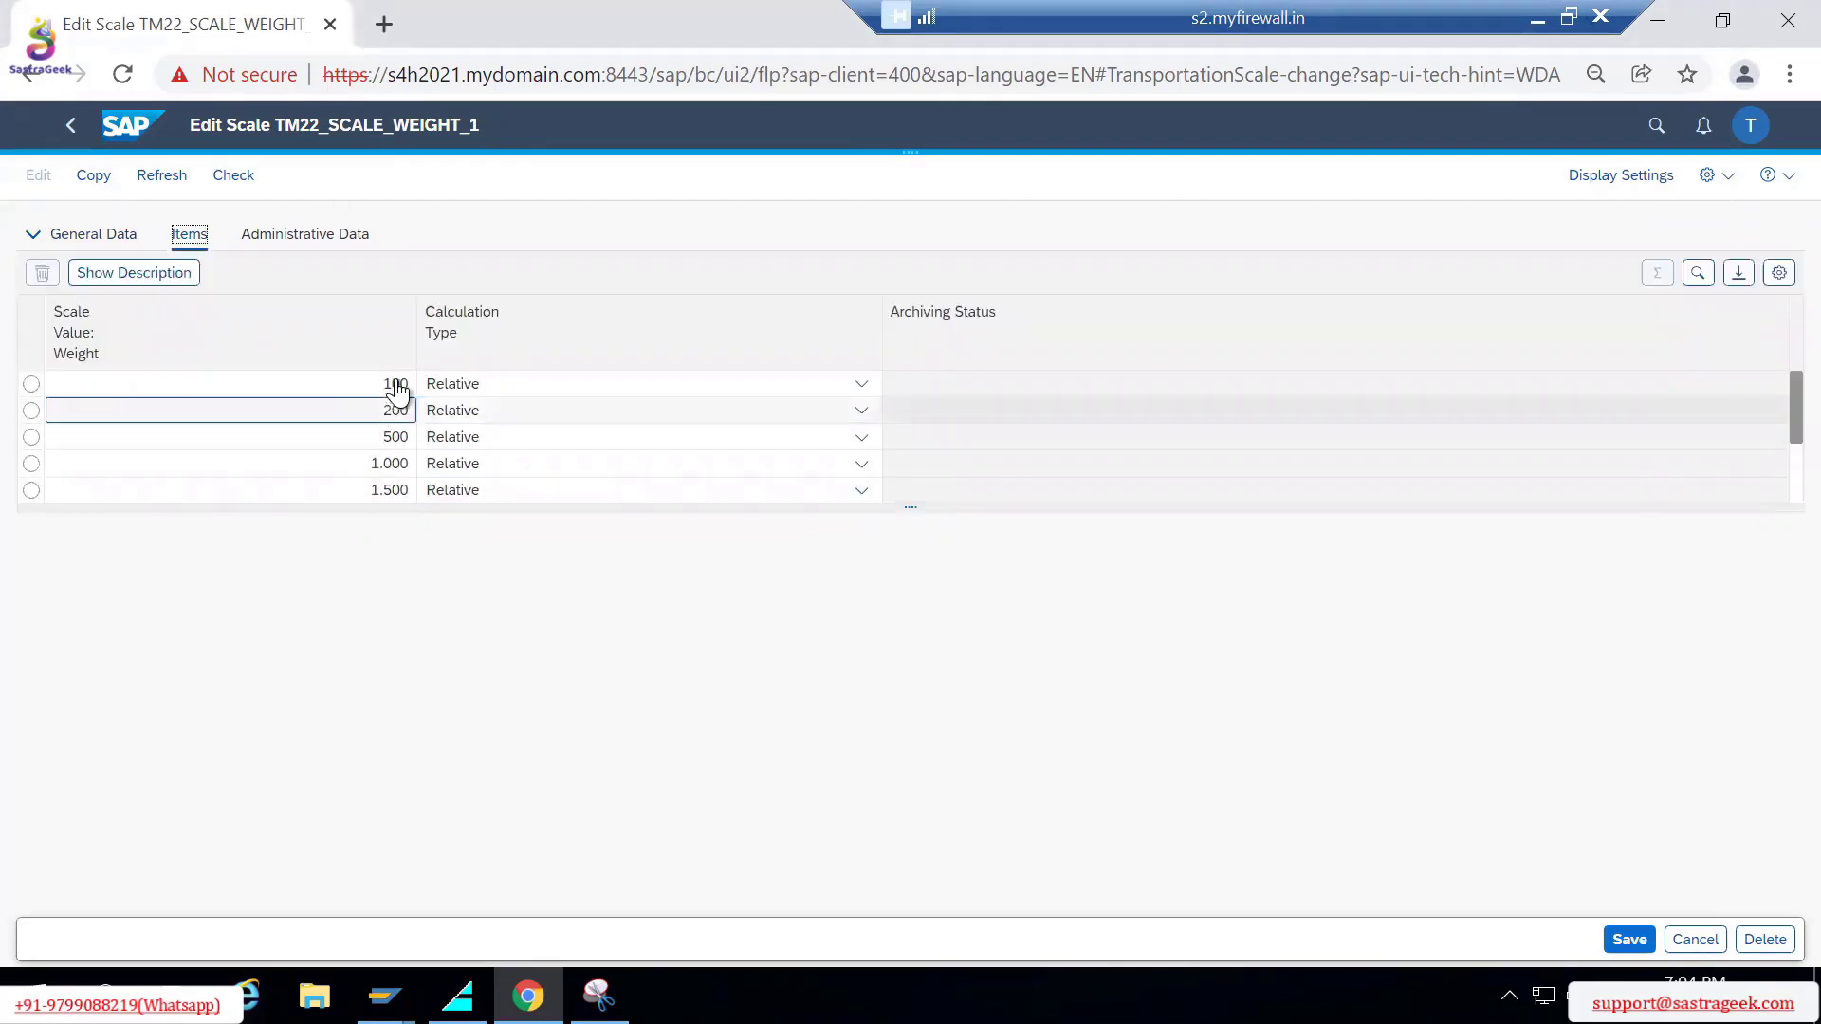
click(393, 491)
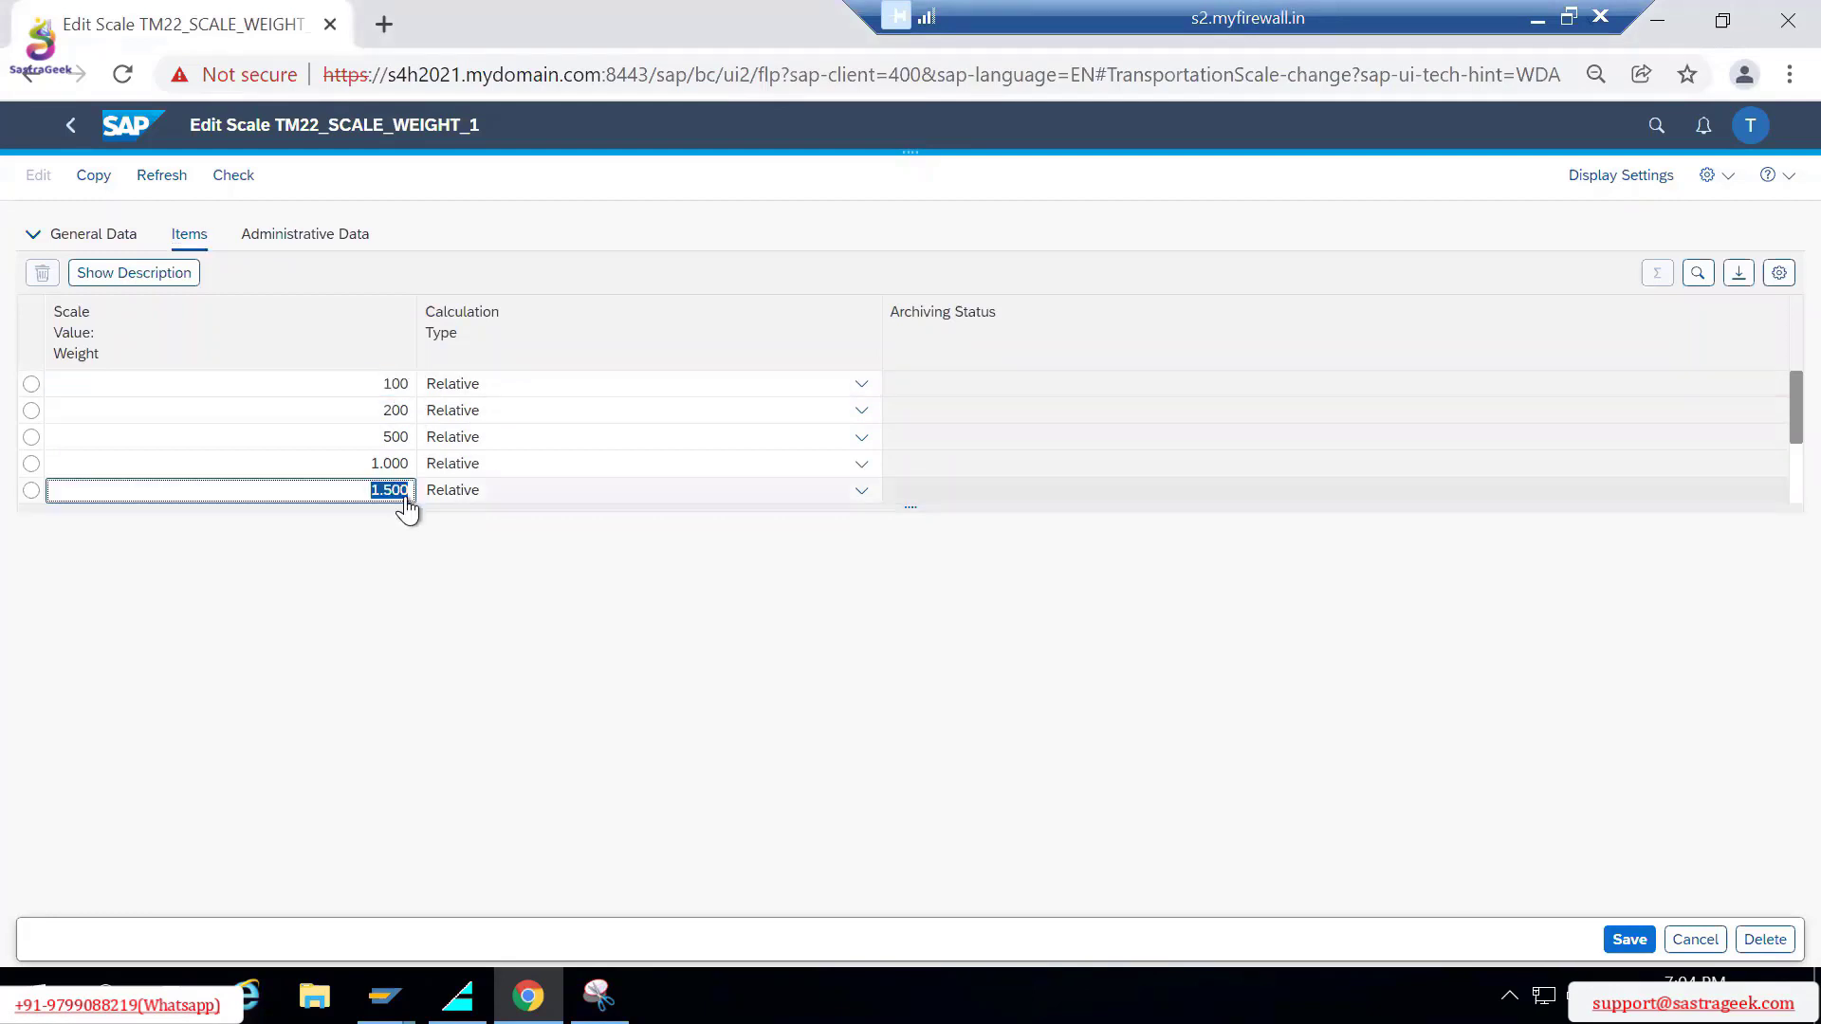
text(20000)
key(BackSpace)
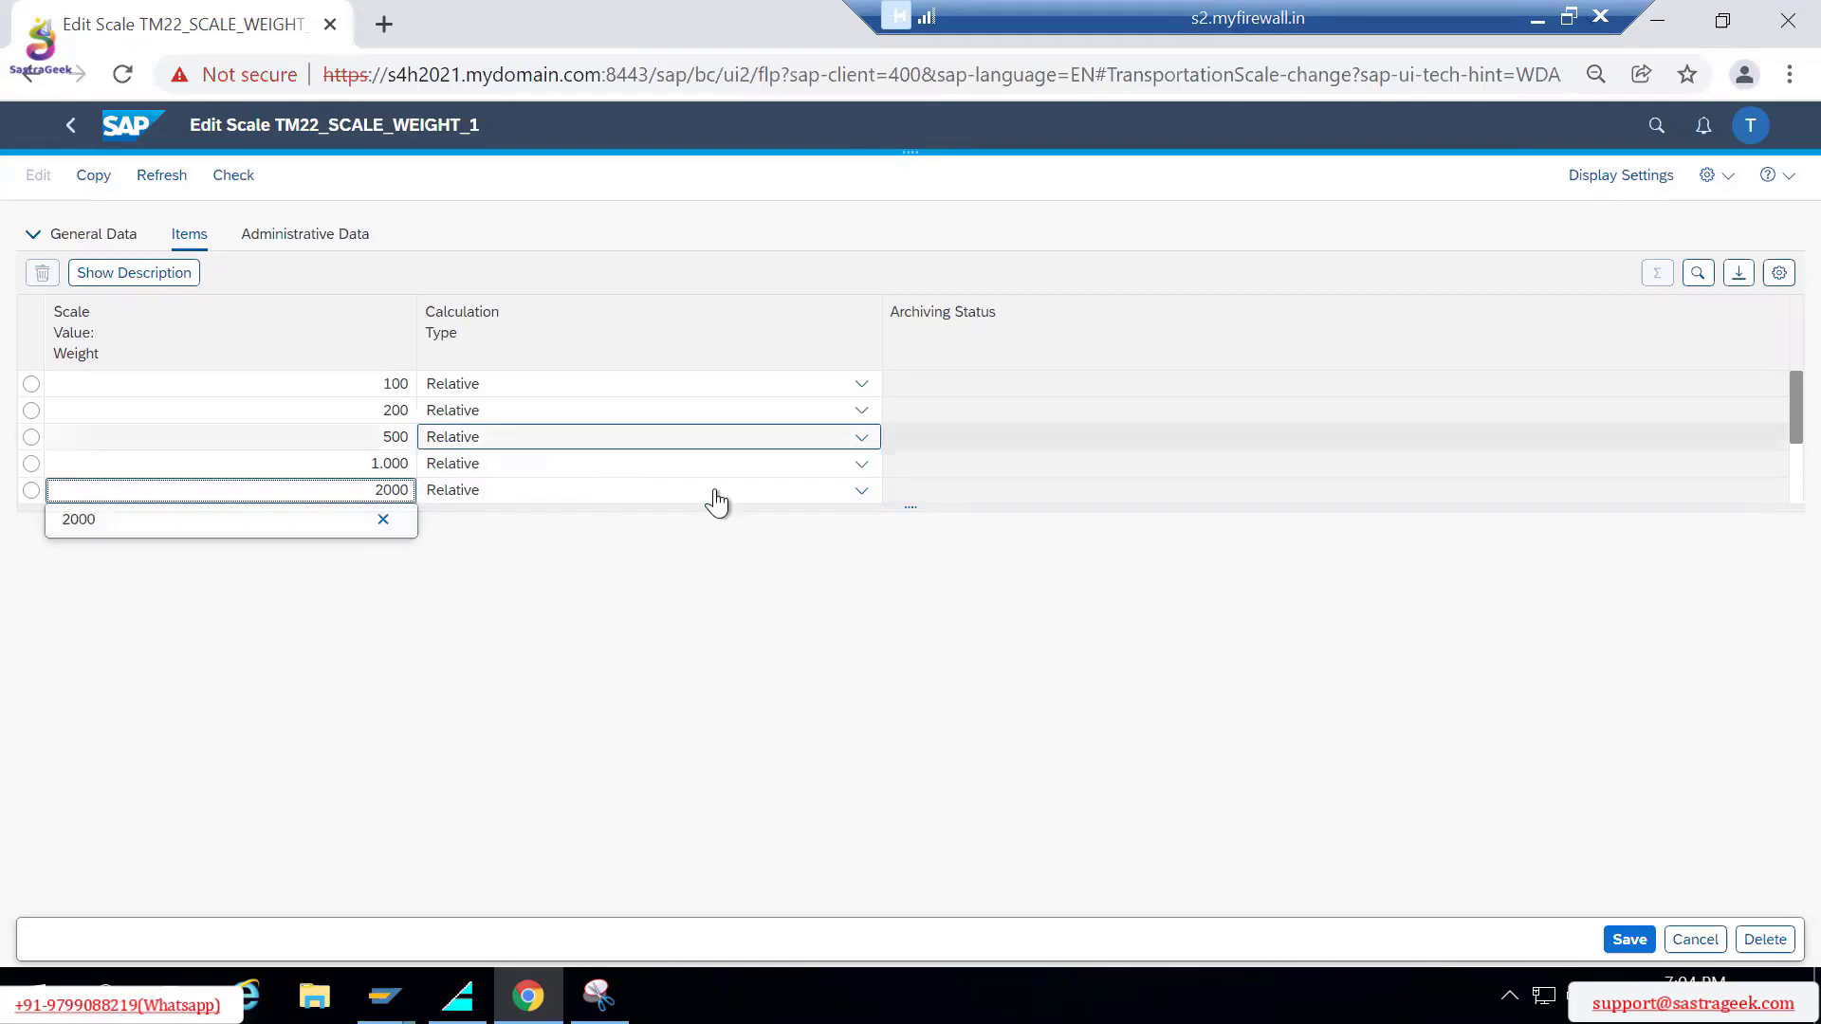
click(697, 661)
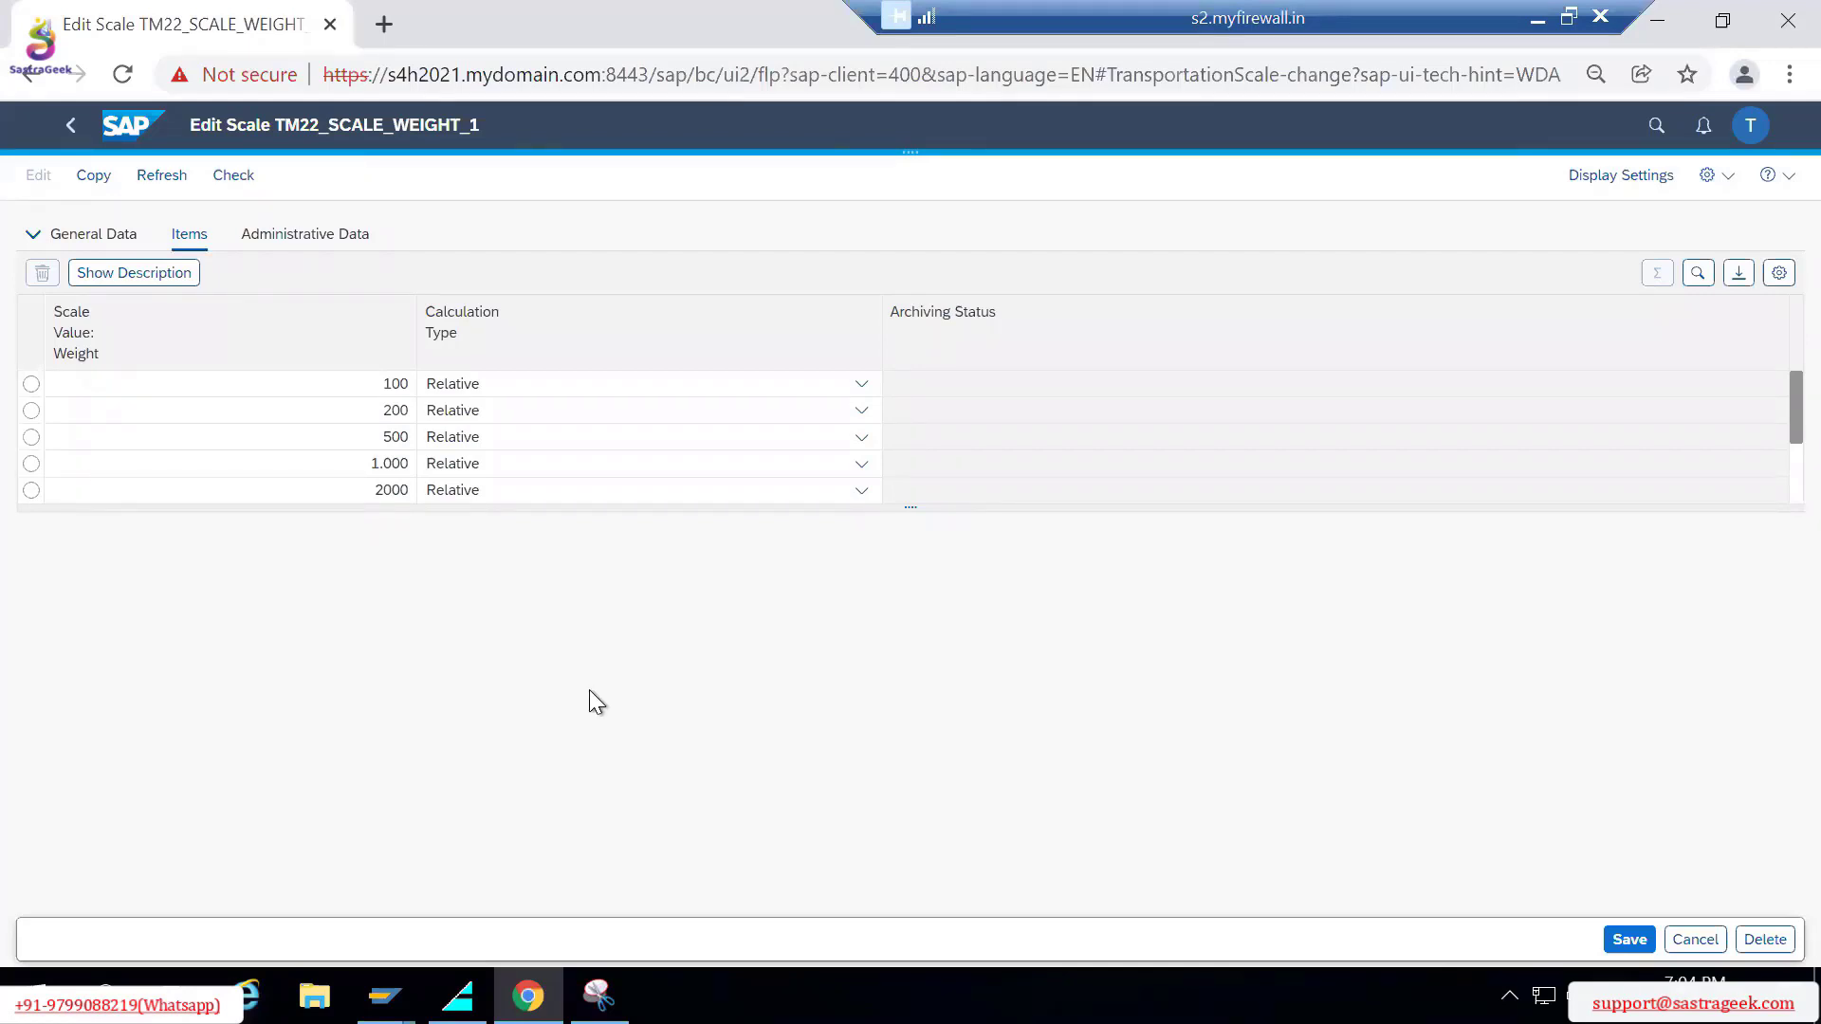
click(101, 237)
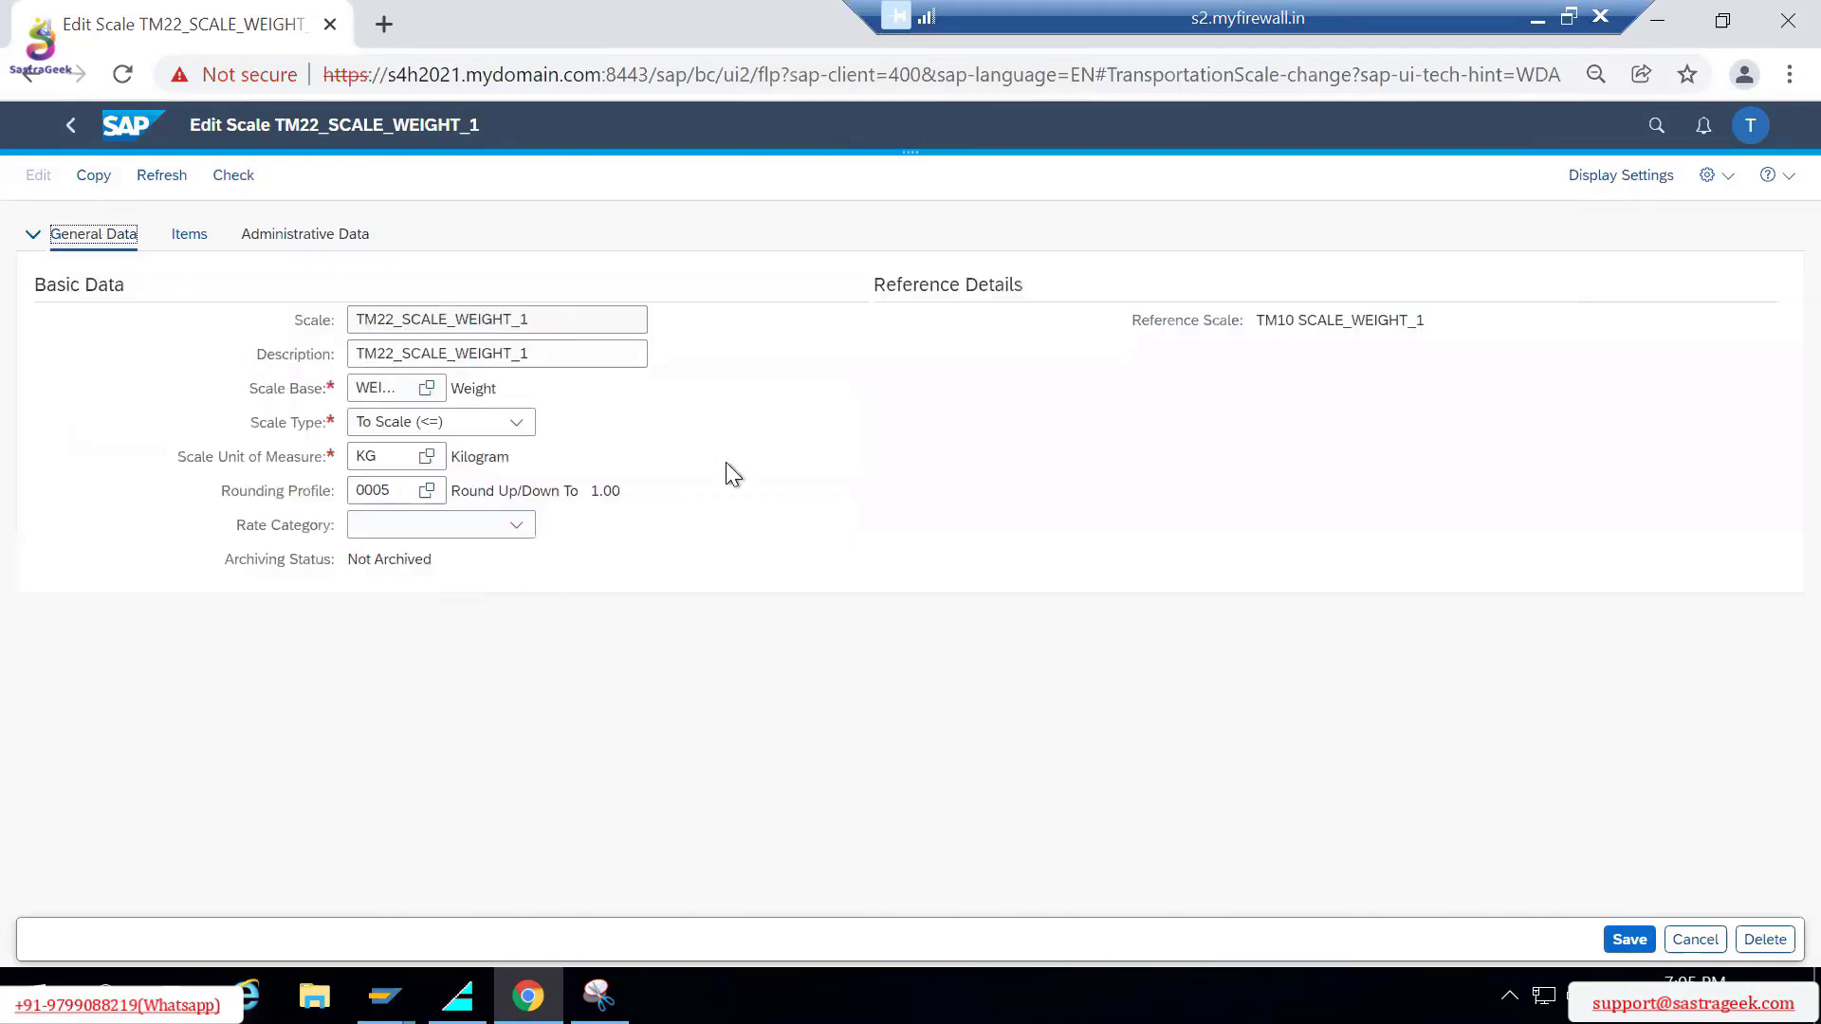
Step: Save scale TM22_SCALE_WEIGHT_1 from its items and return to its general data
click(188, 235)
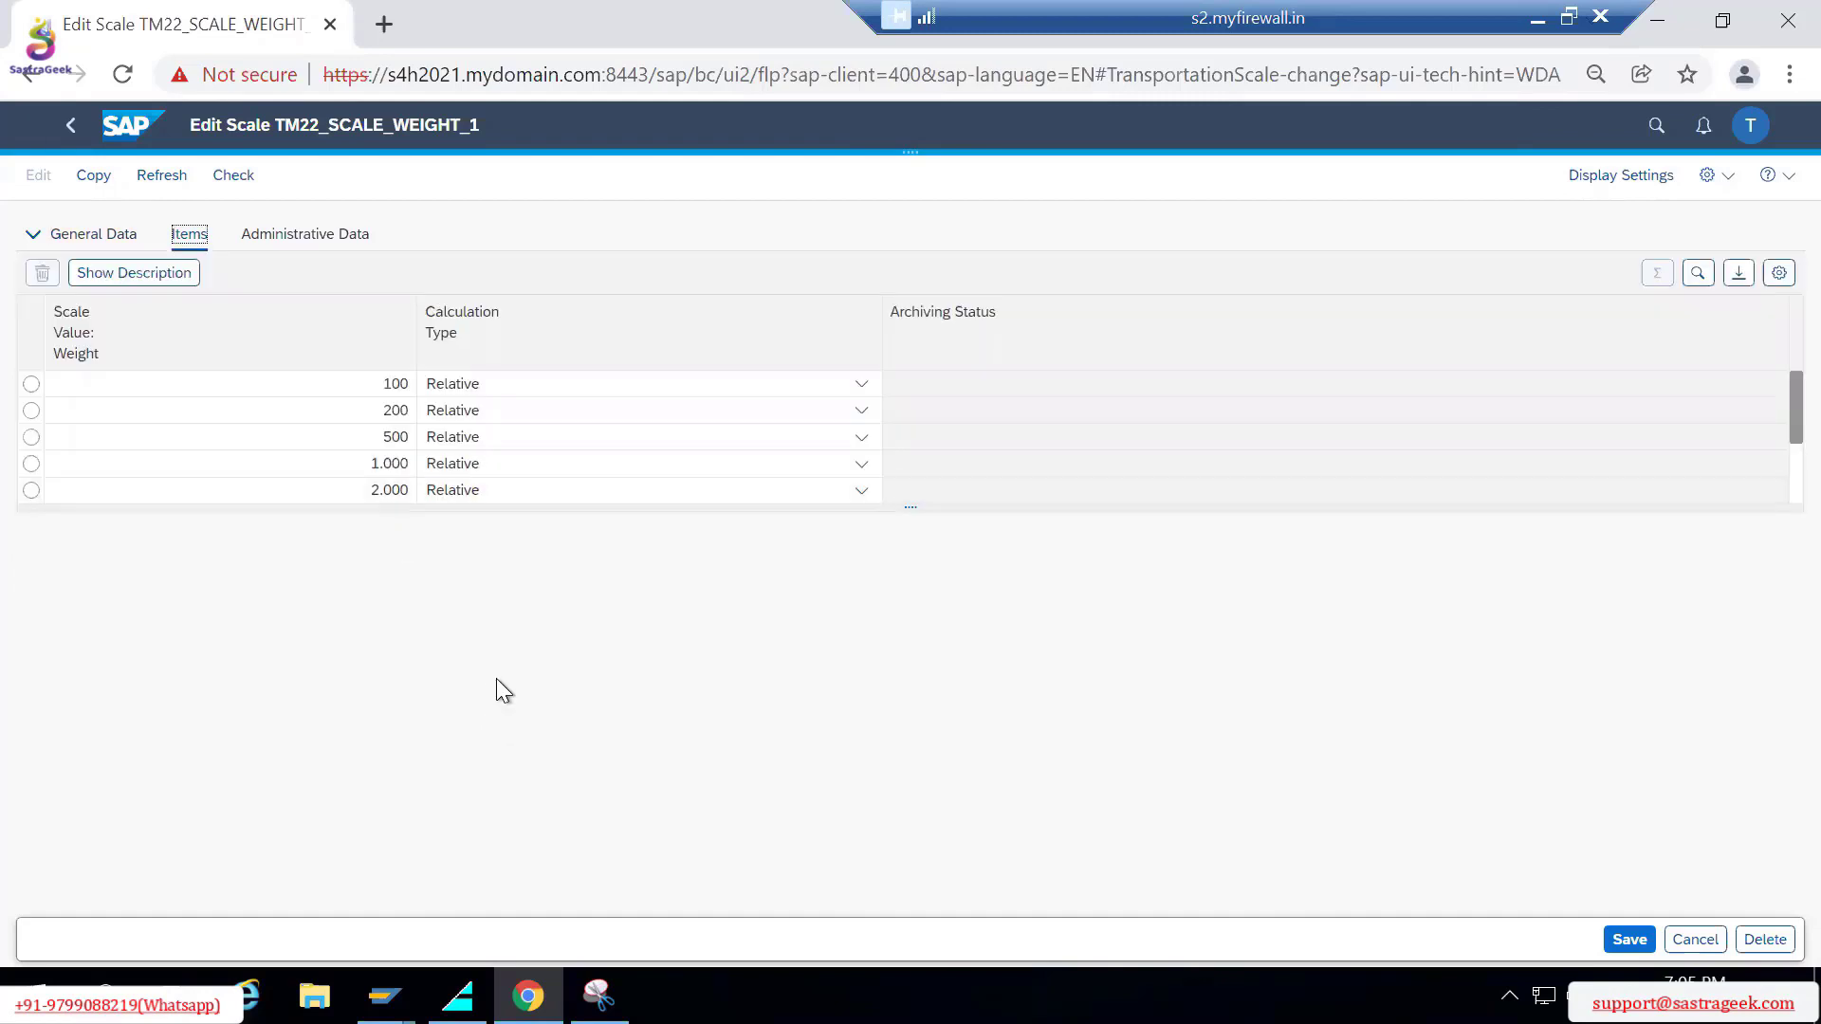
click(1629, 940)
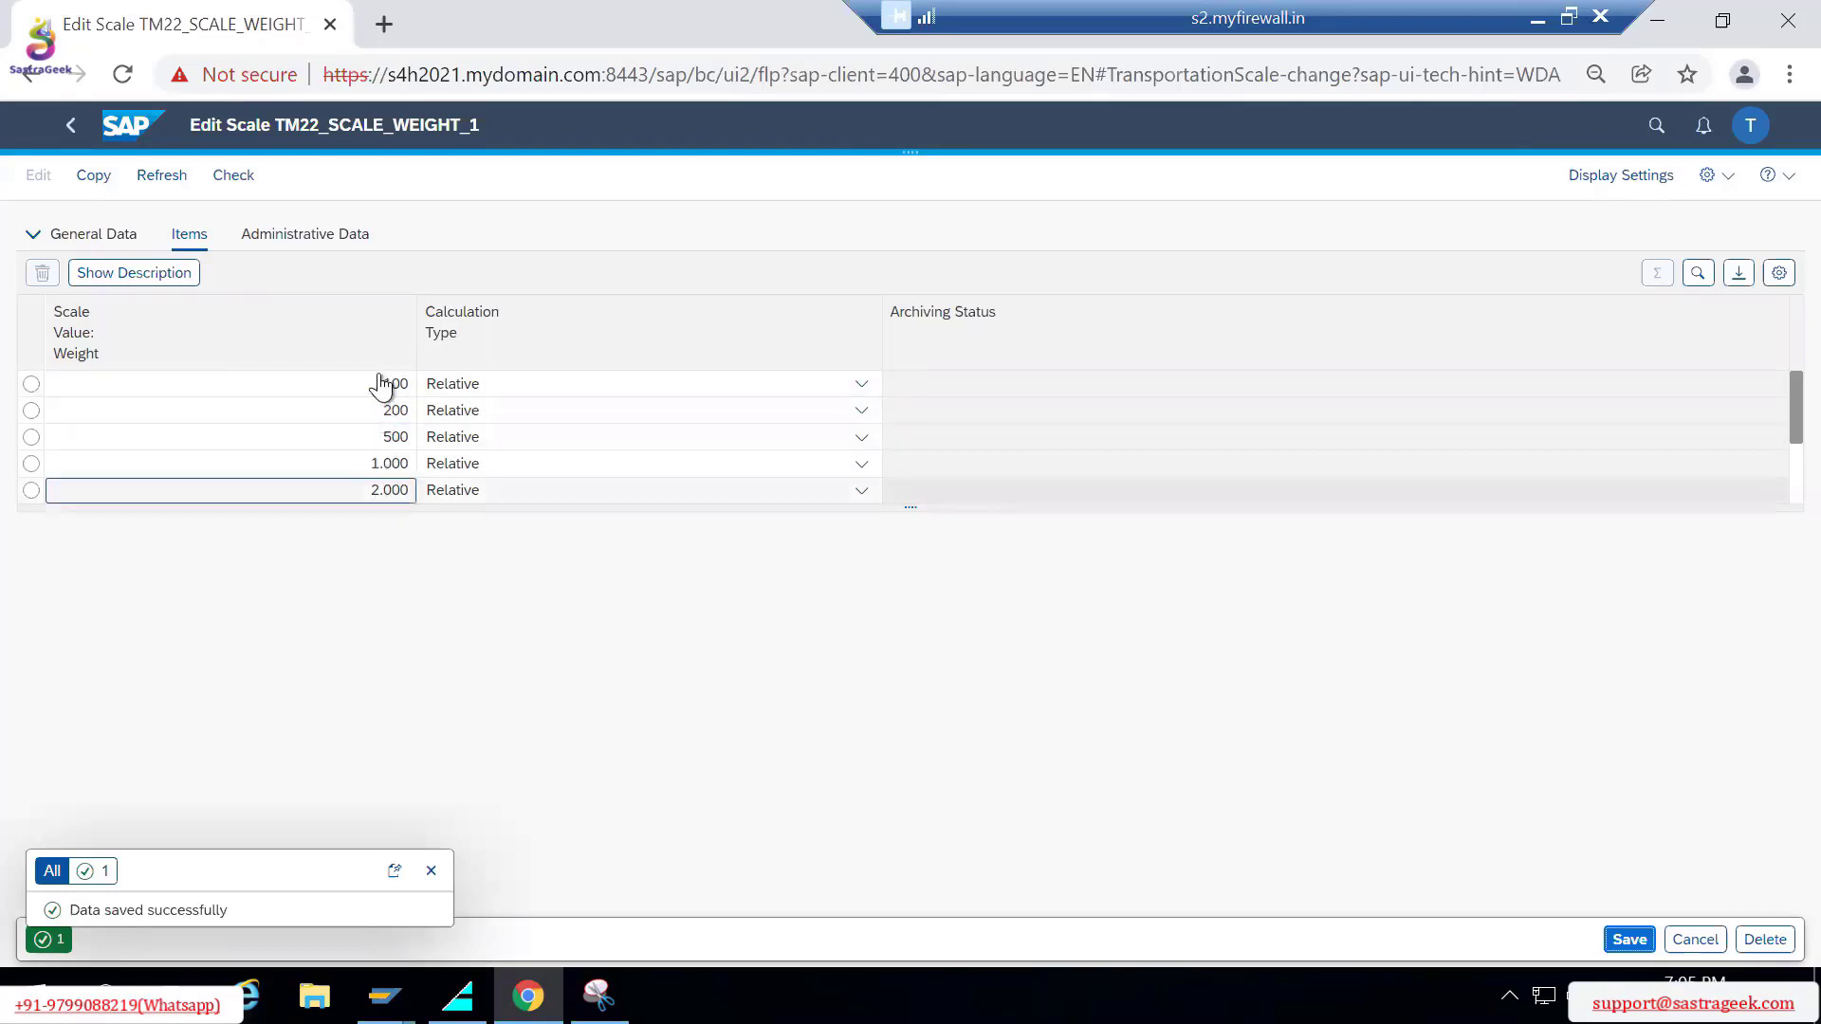
click(106, 237)
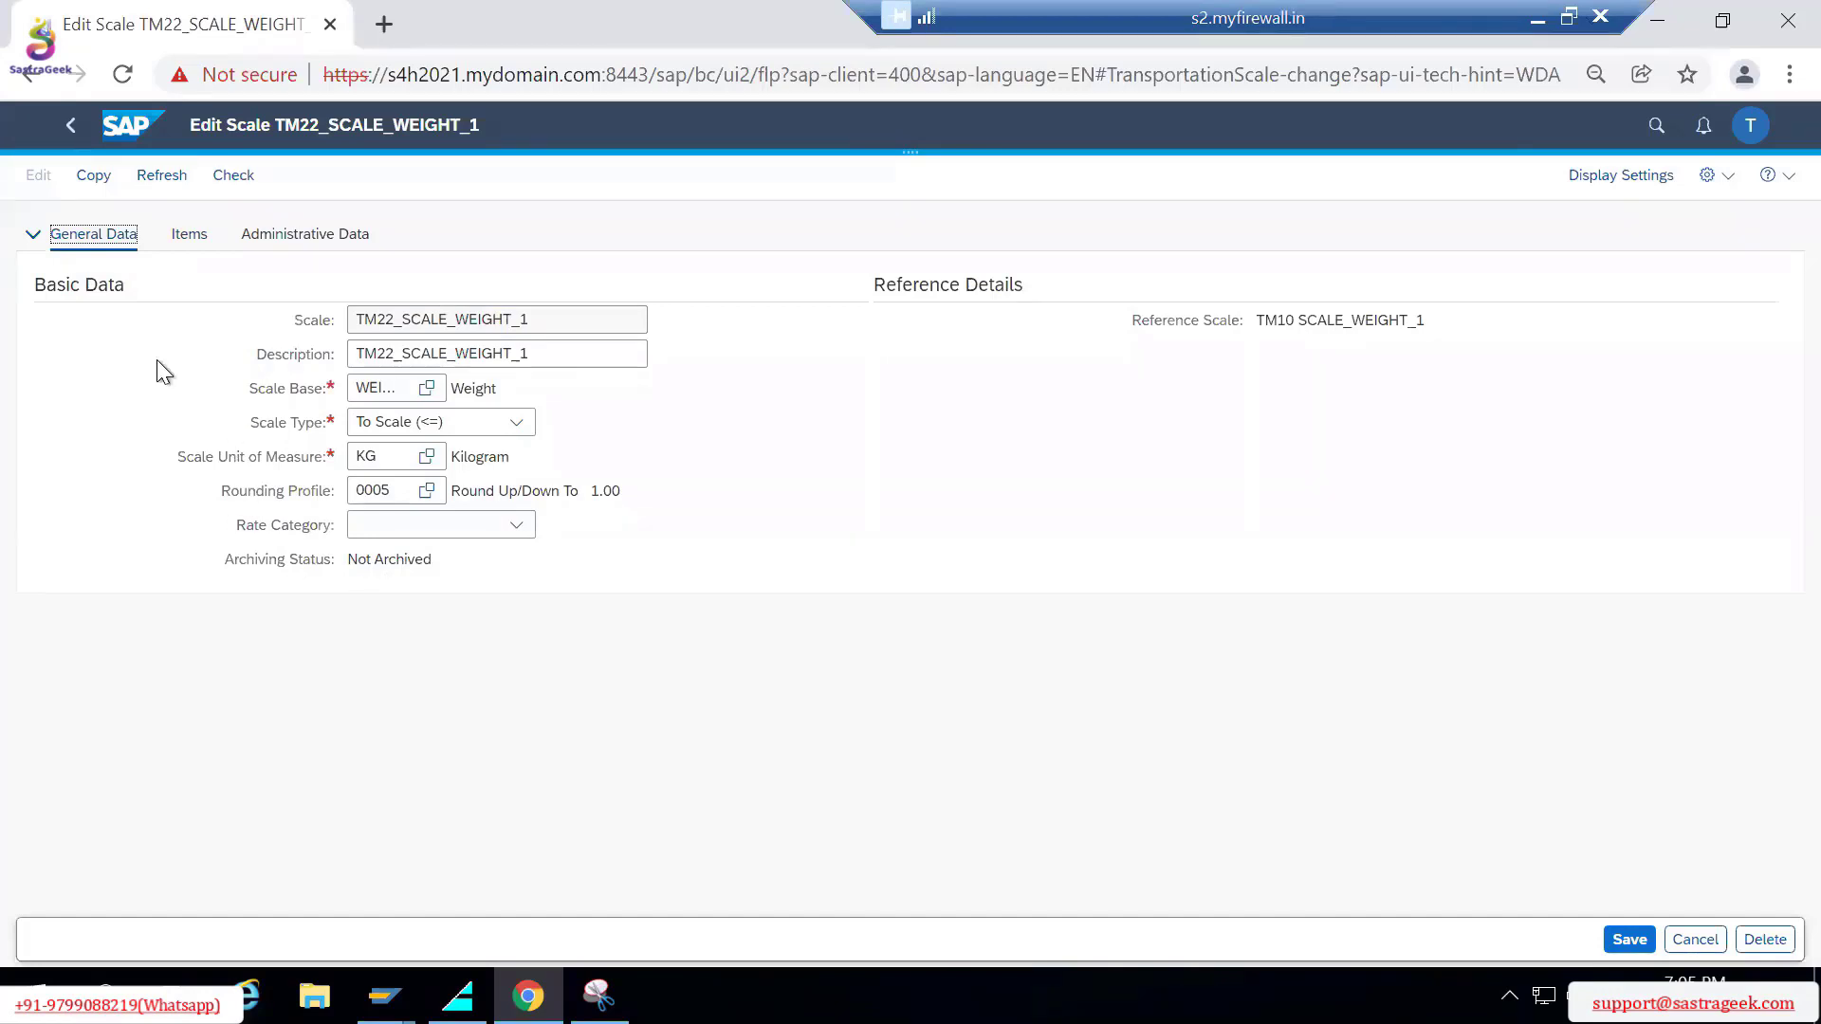
Step: Compare the weight items with the scale's general data, save the scale again and dismiss the message
click(194, 239)
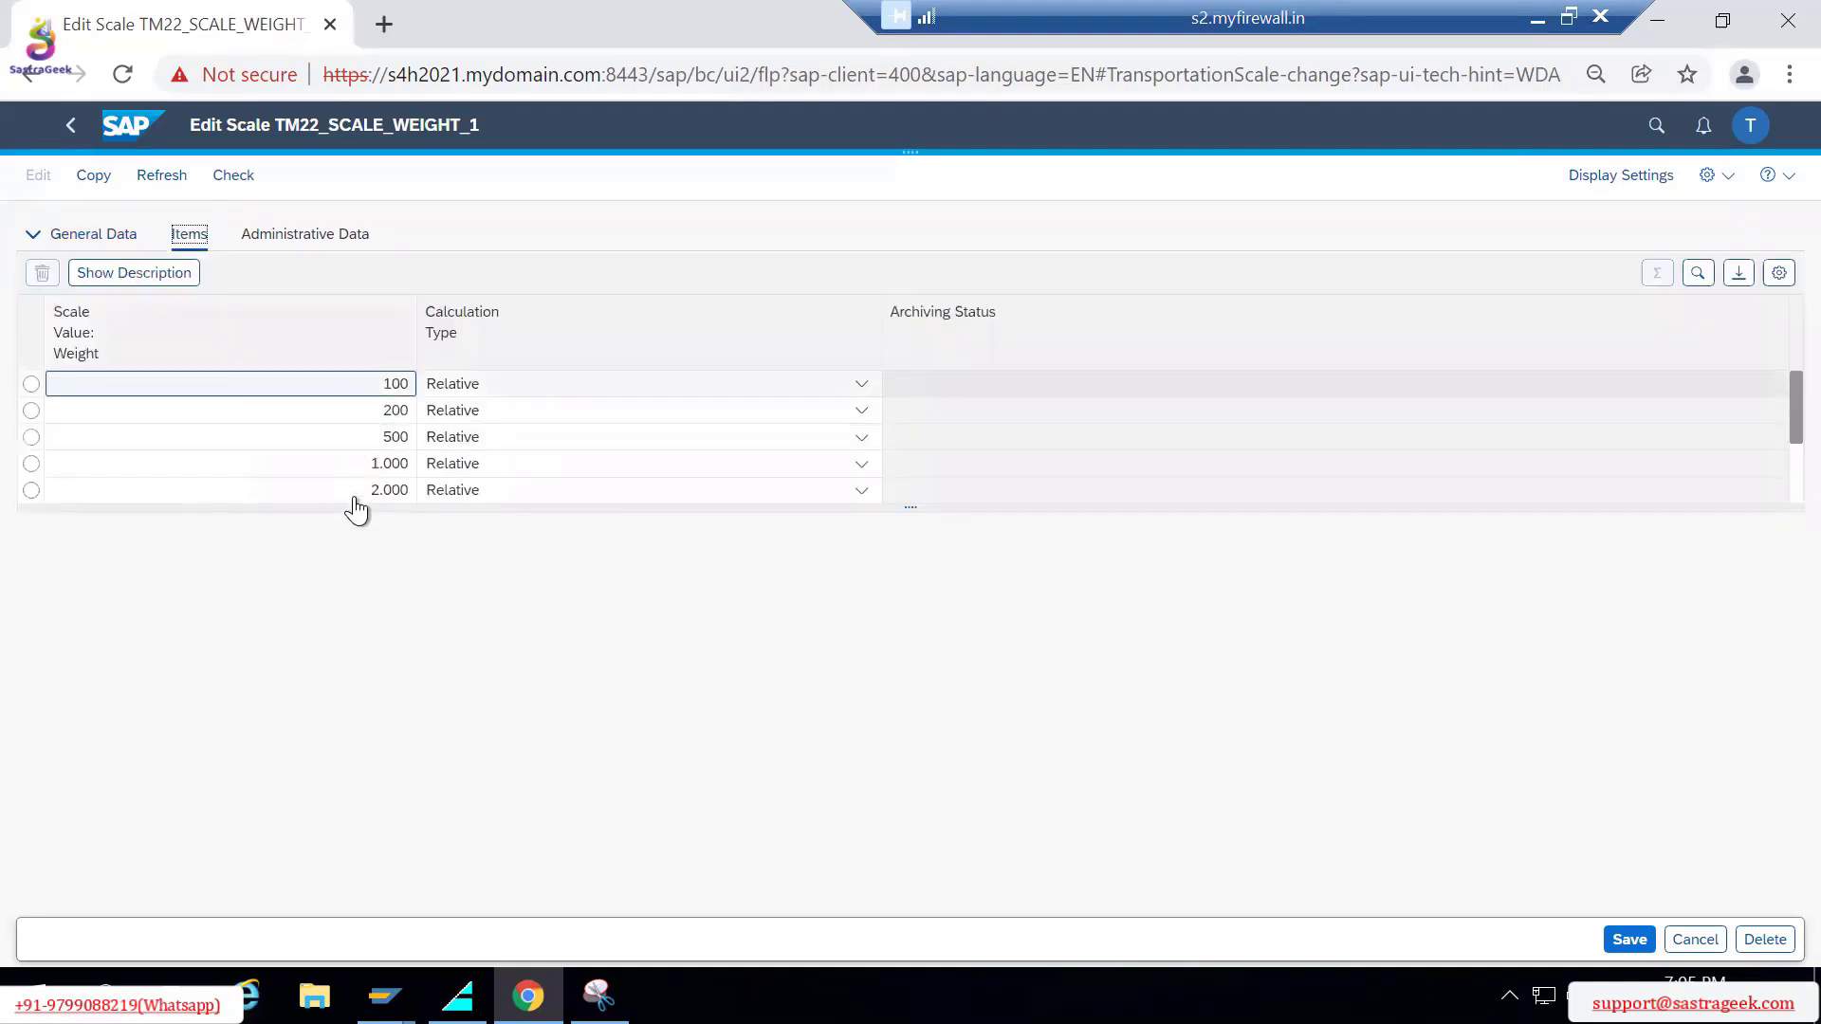
click(352, 495)
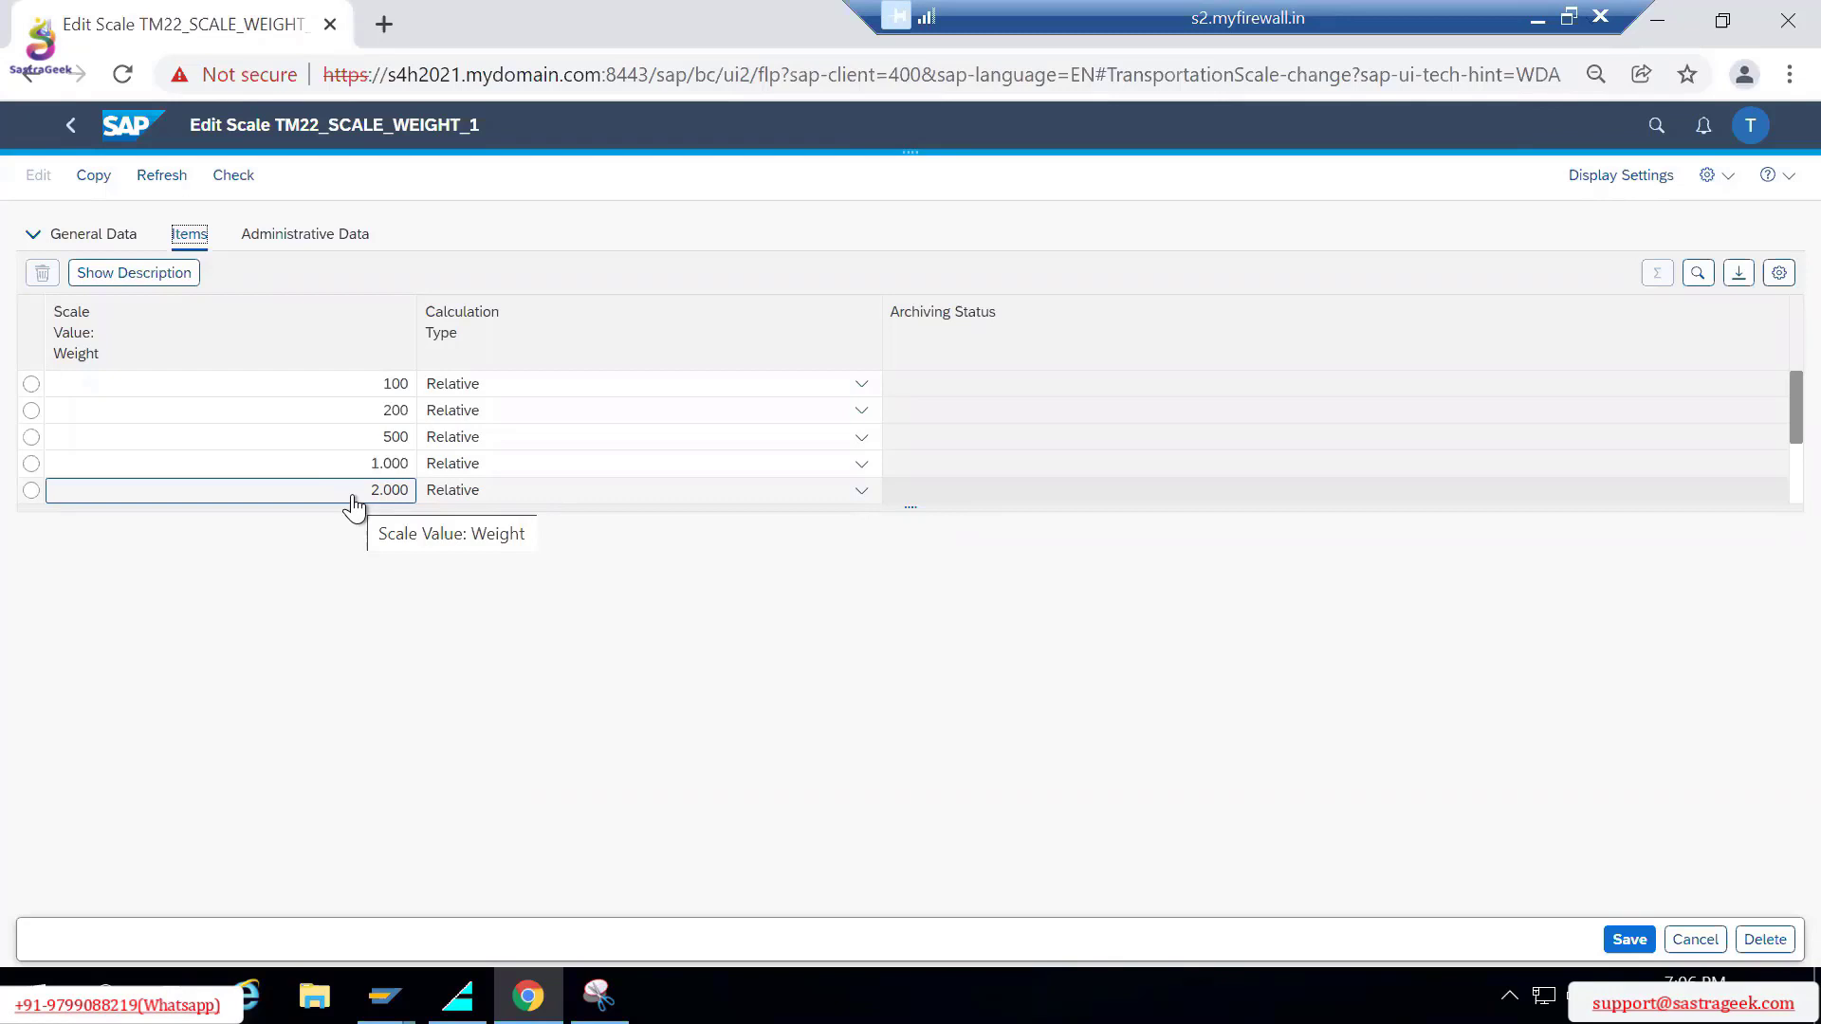
click(93, 233)
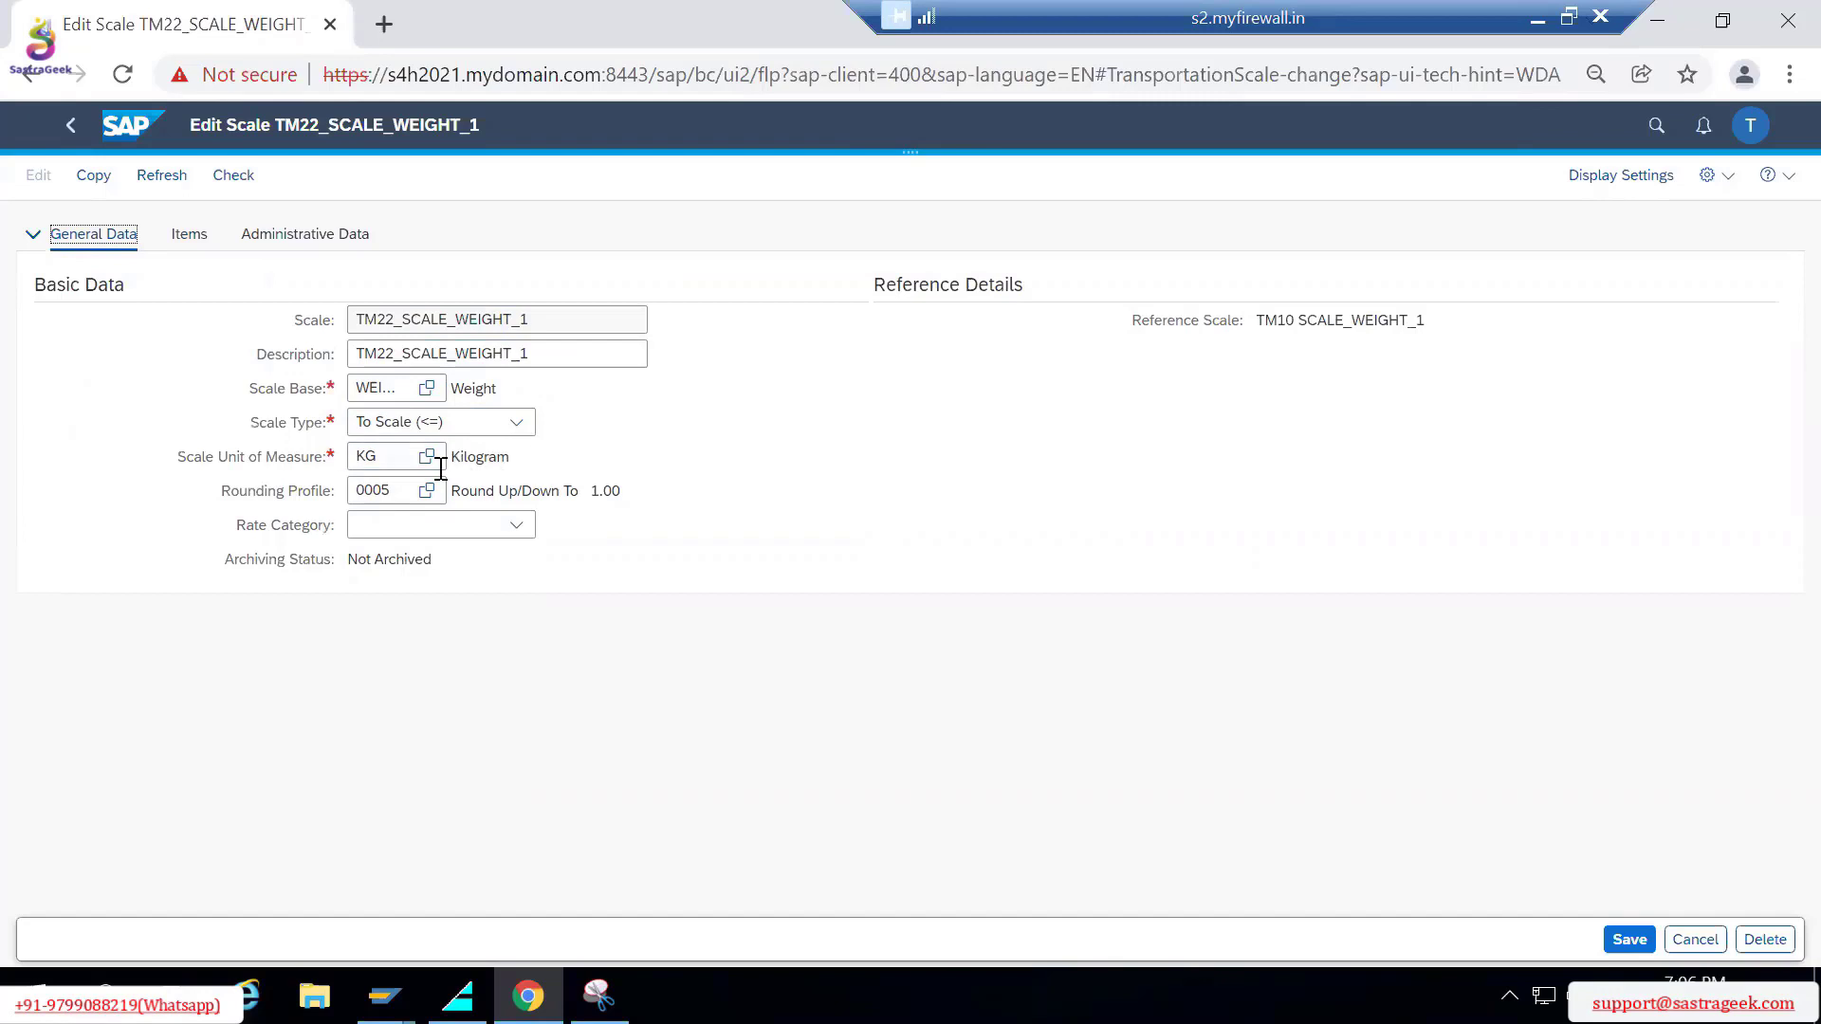
click(190, 235)
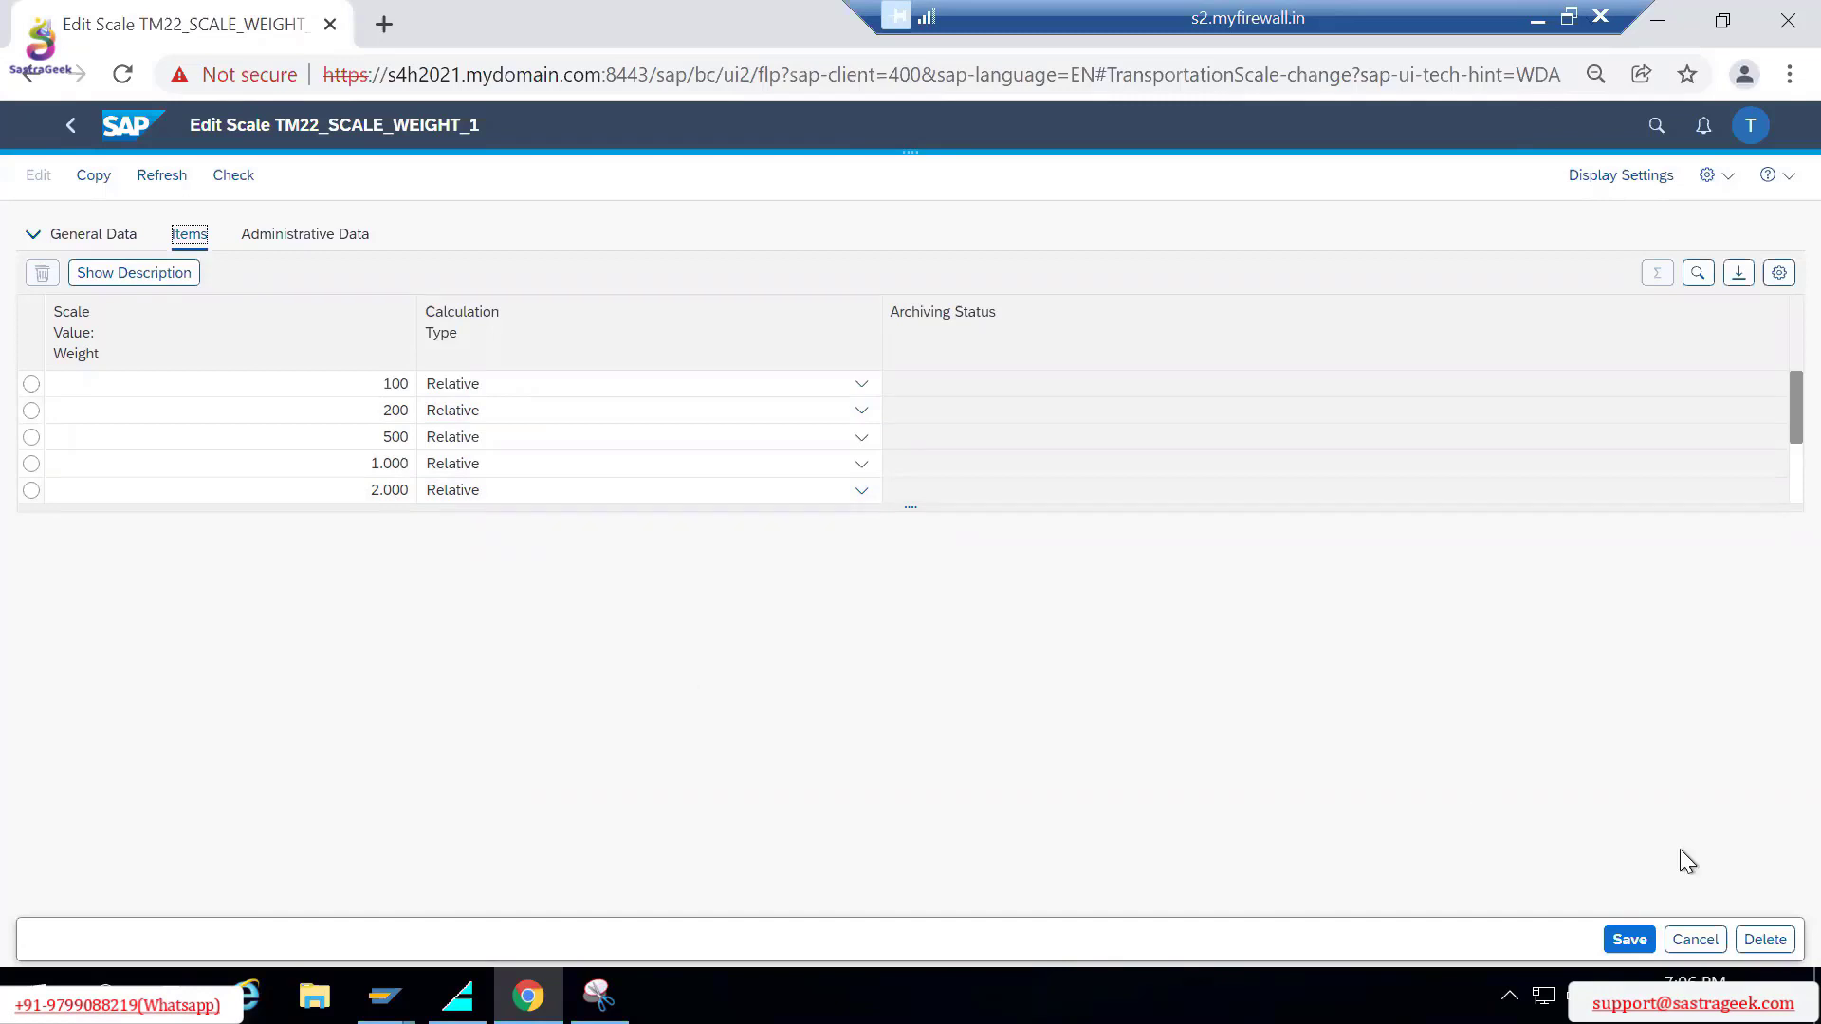
click(1630, 941)
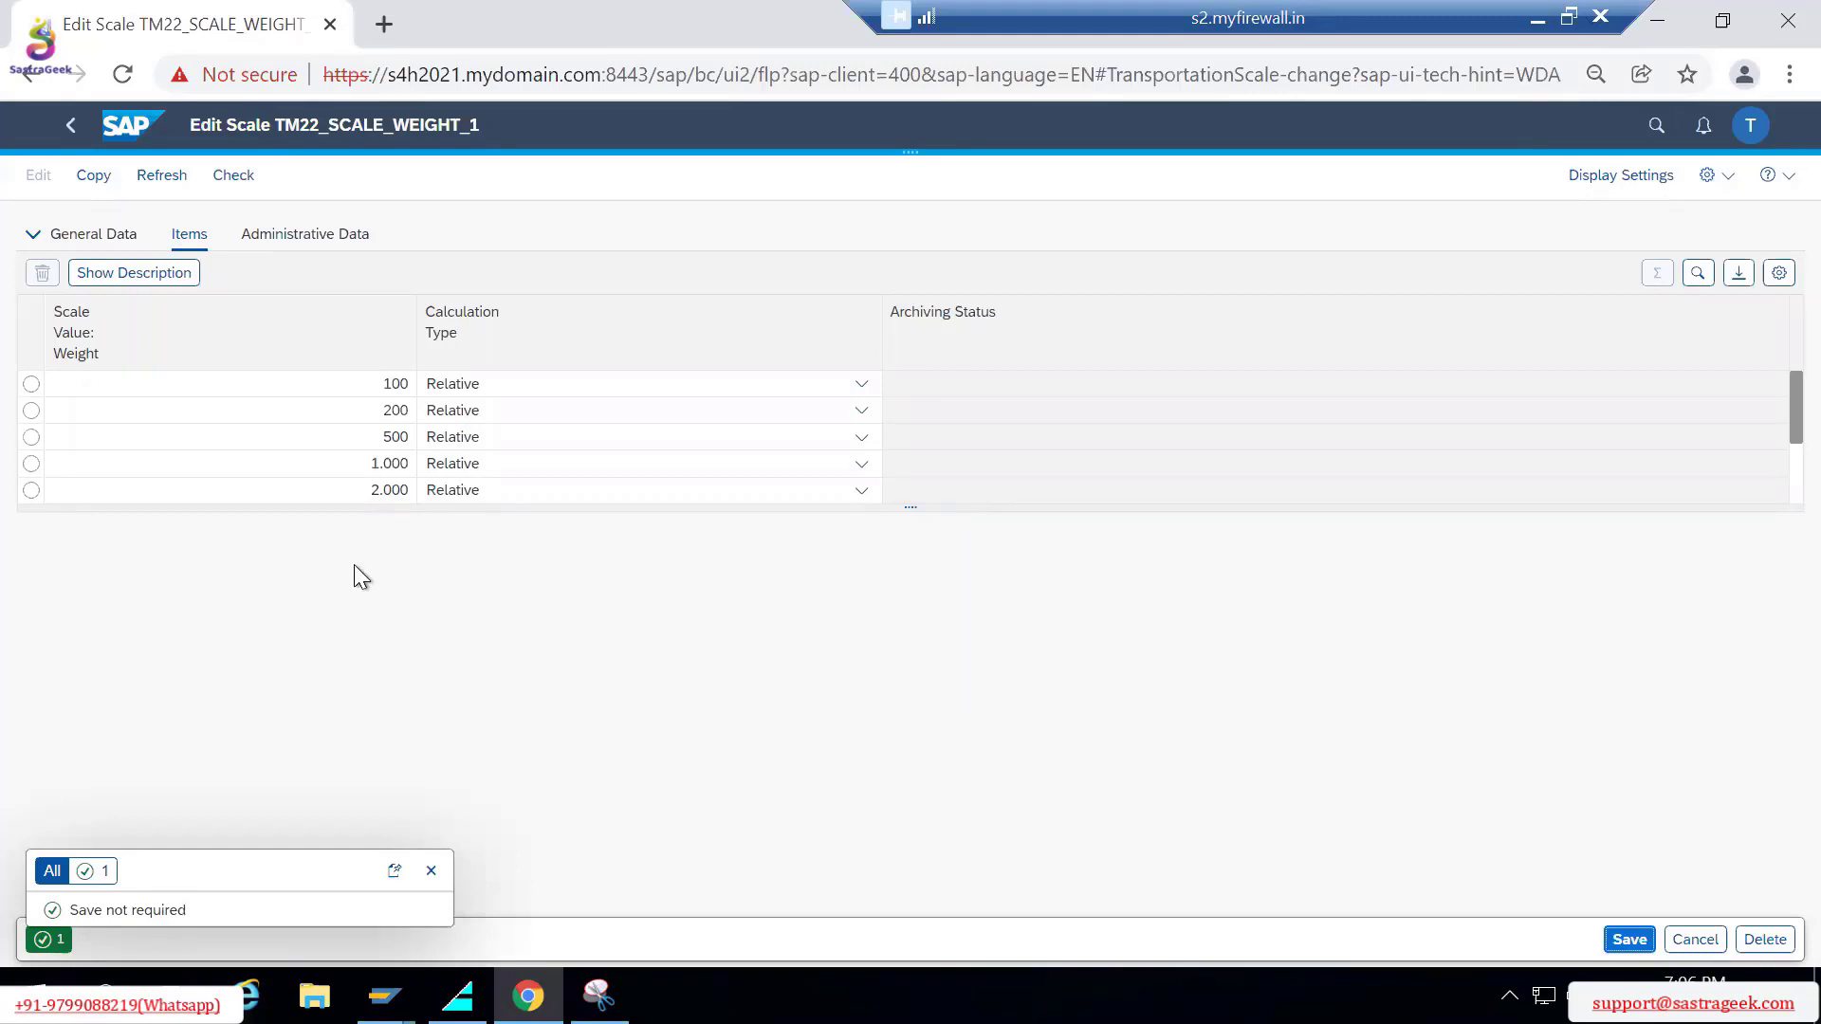
click(432, 873)
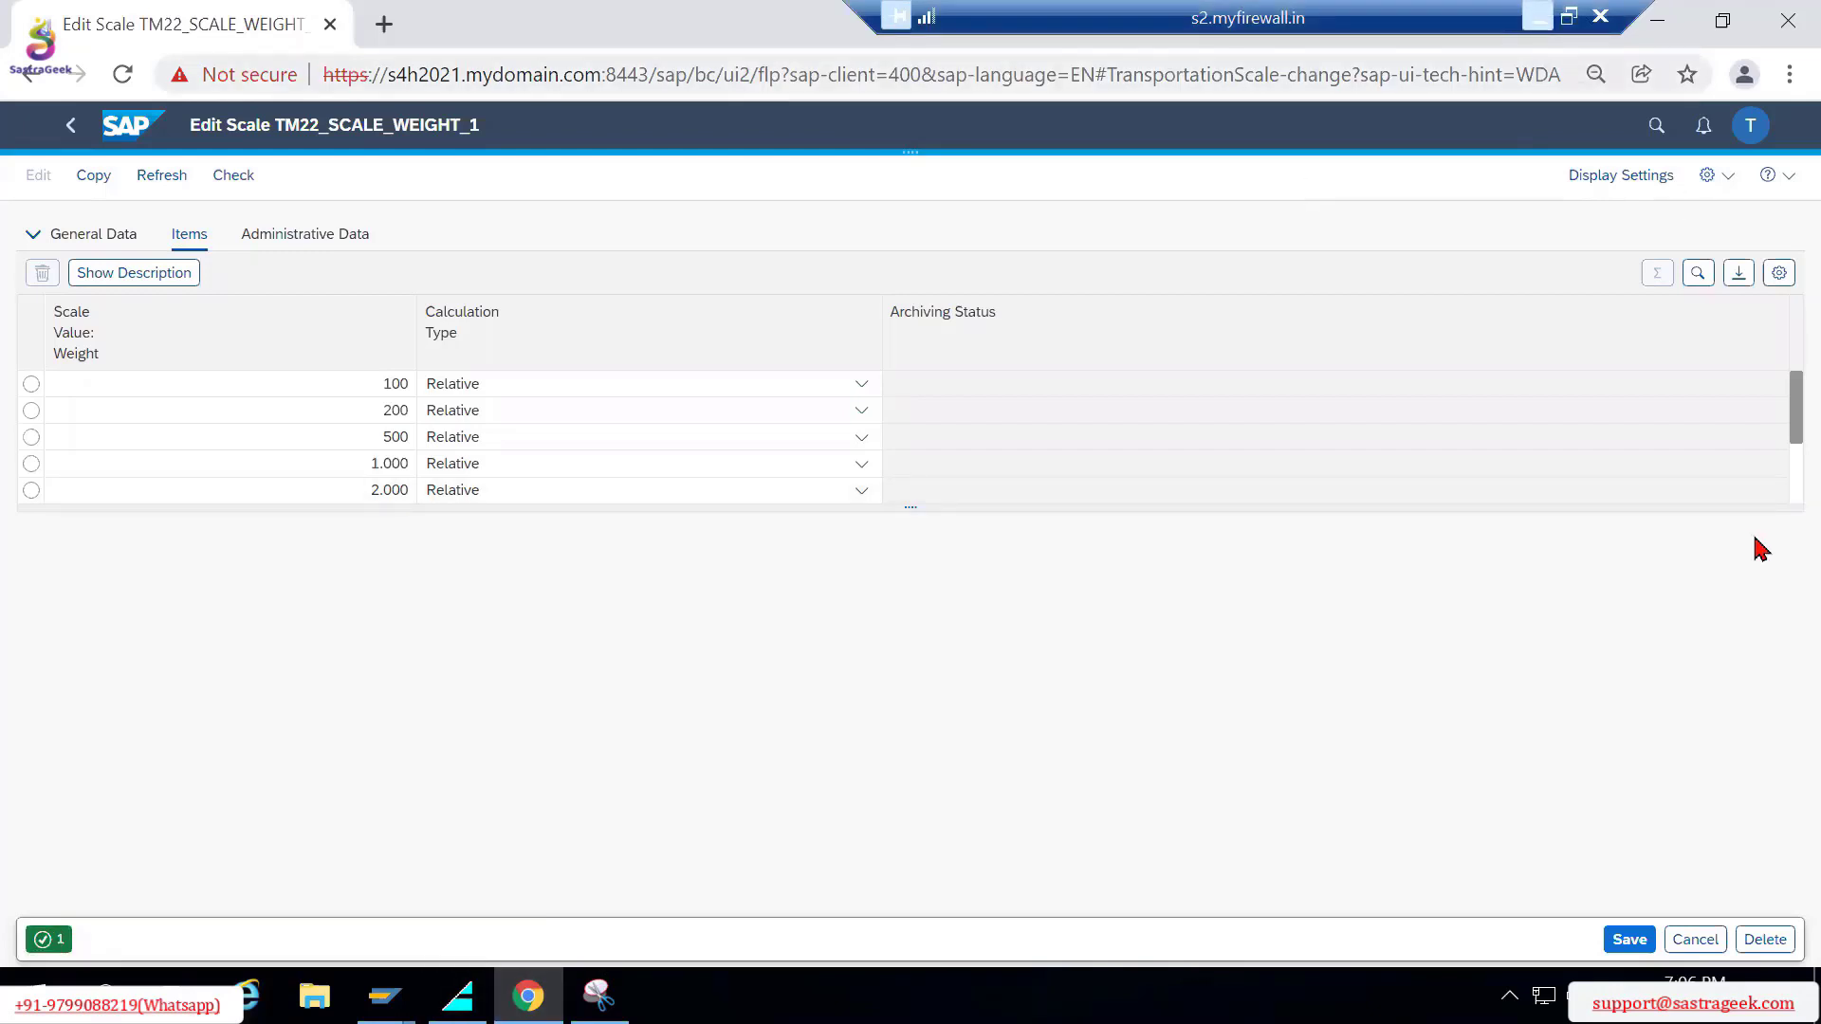
Step: Switch to the Transportation Charge Management presentation in PowerPoint and review the slides on charge calculation master data, scales and rate tables
key(alt+Tab)
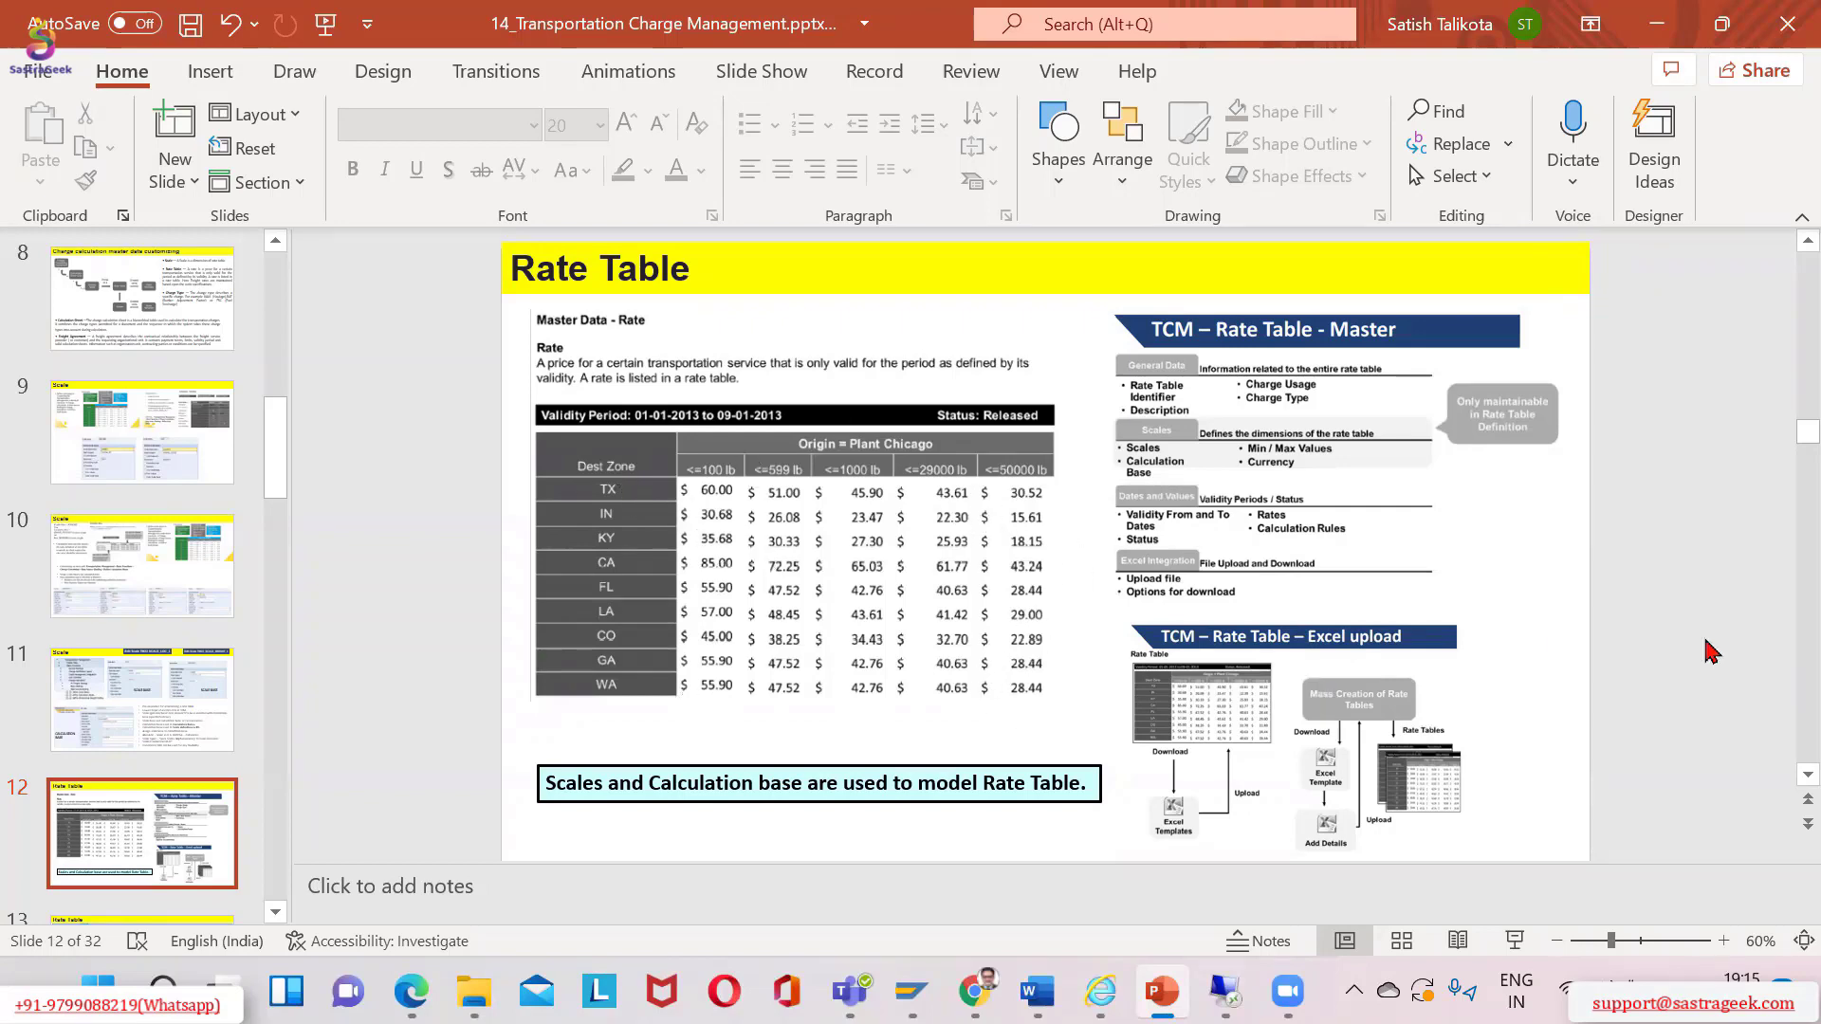
scroll(1717, 650, down, 2)
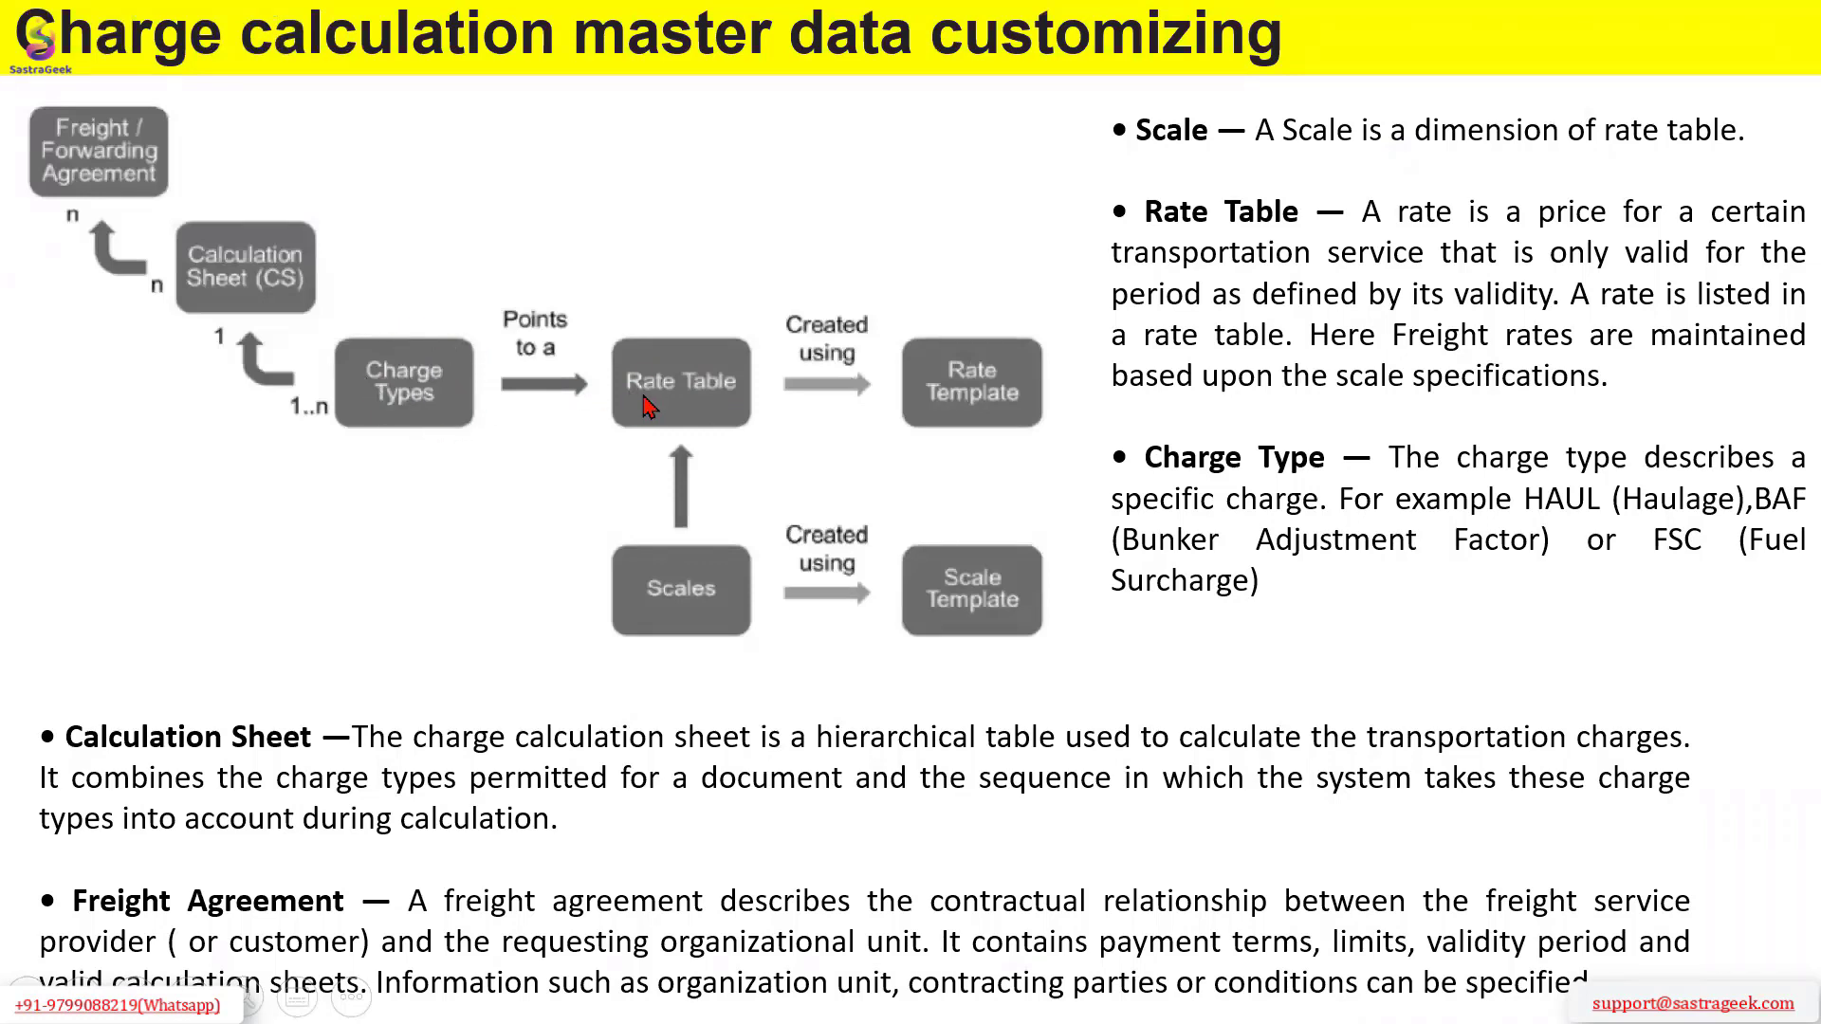
click(701, 393)
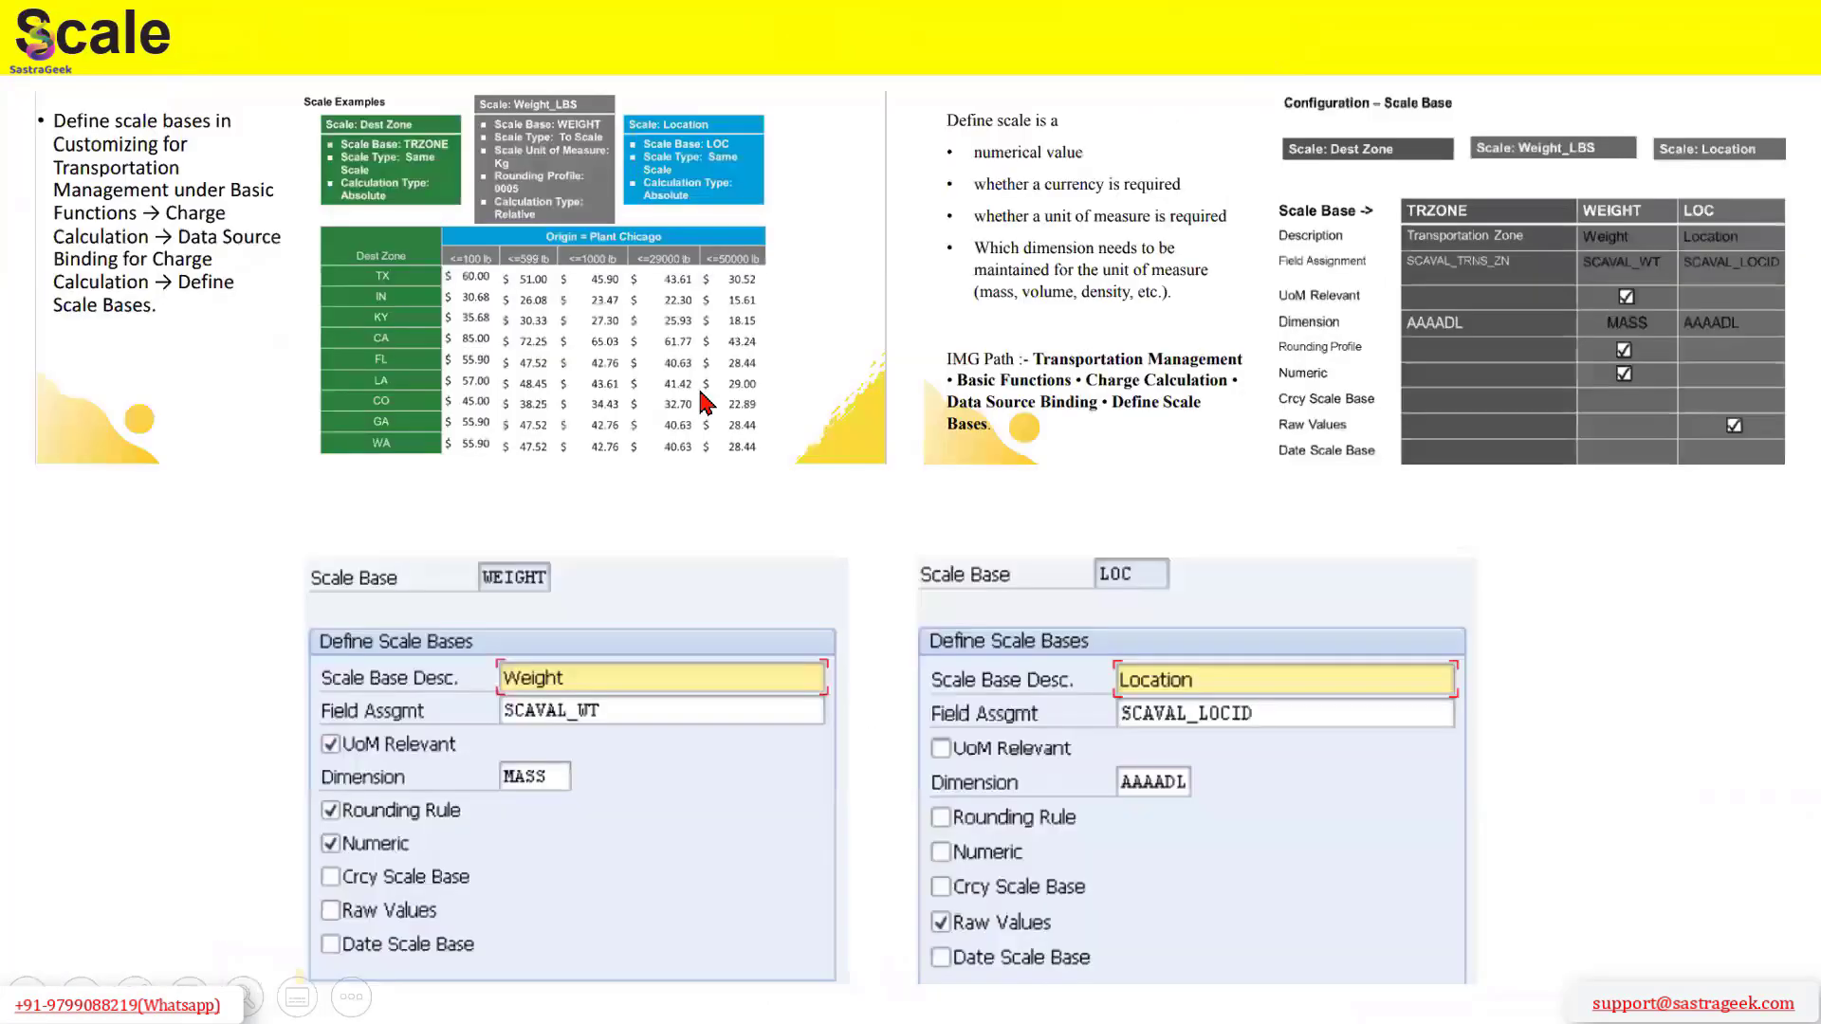
click(1191, 343)
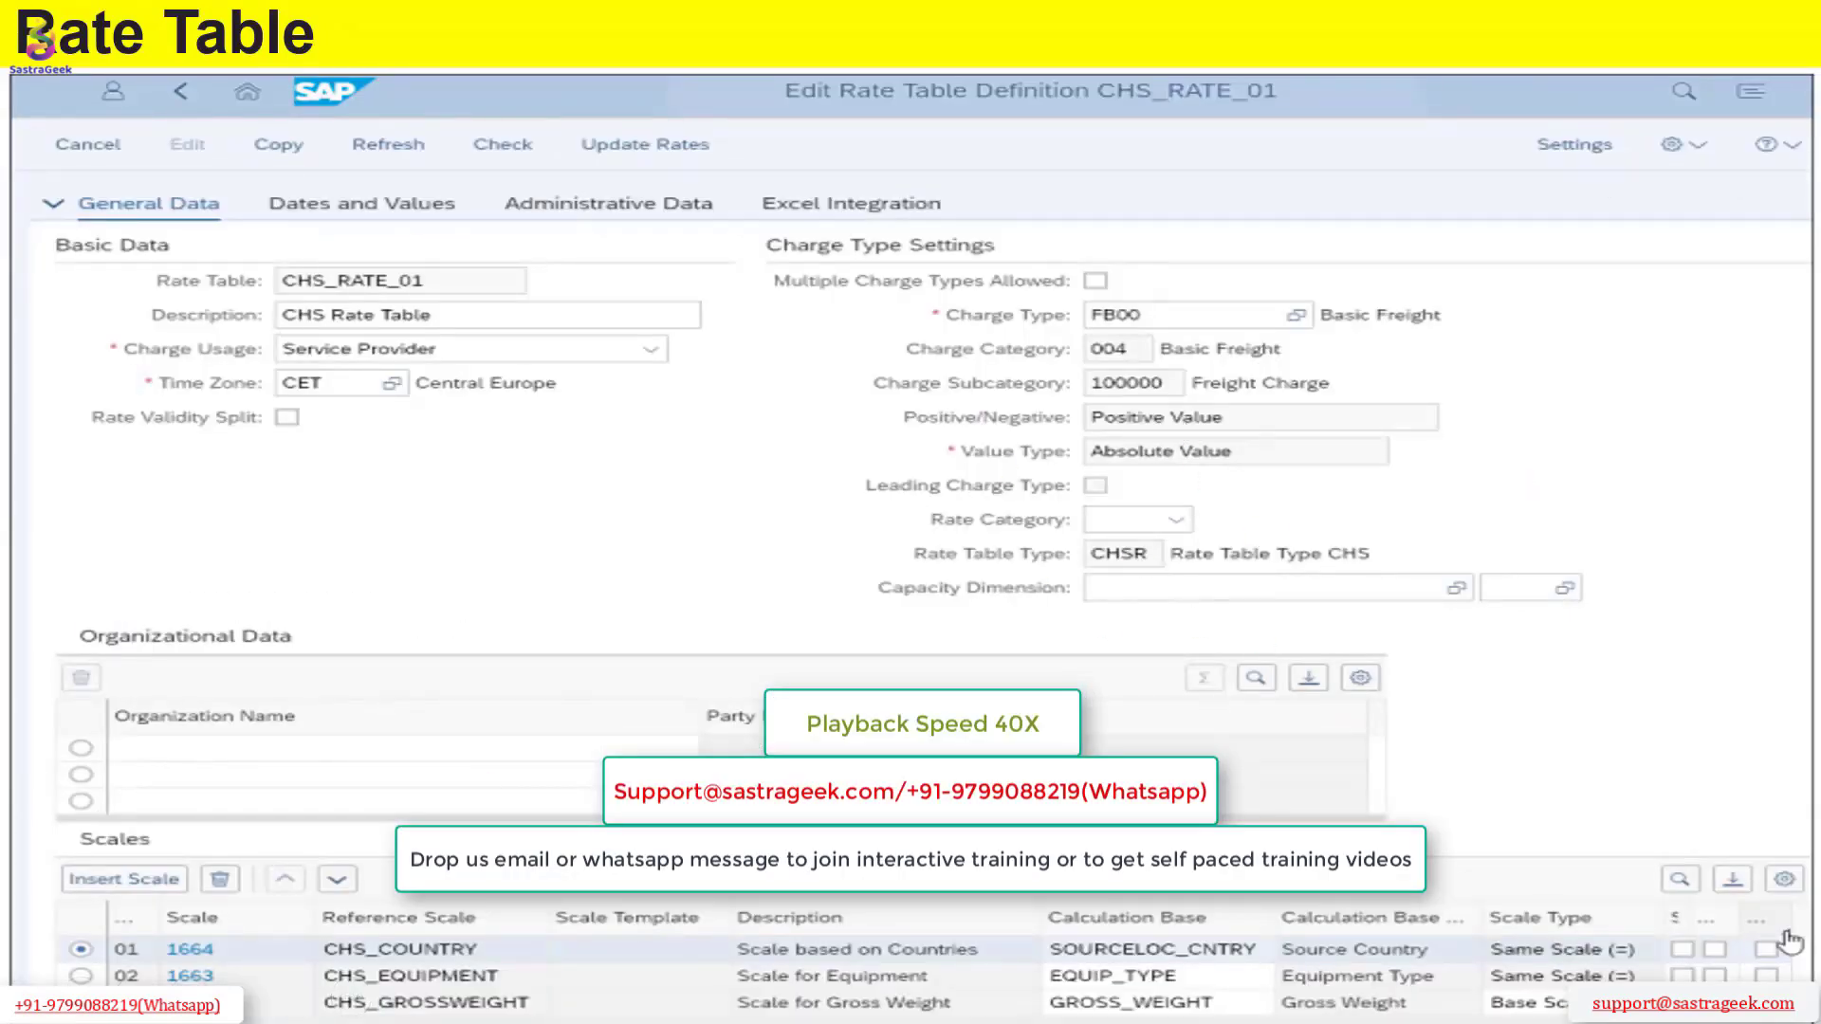
key(Right)
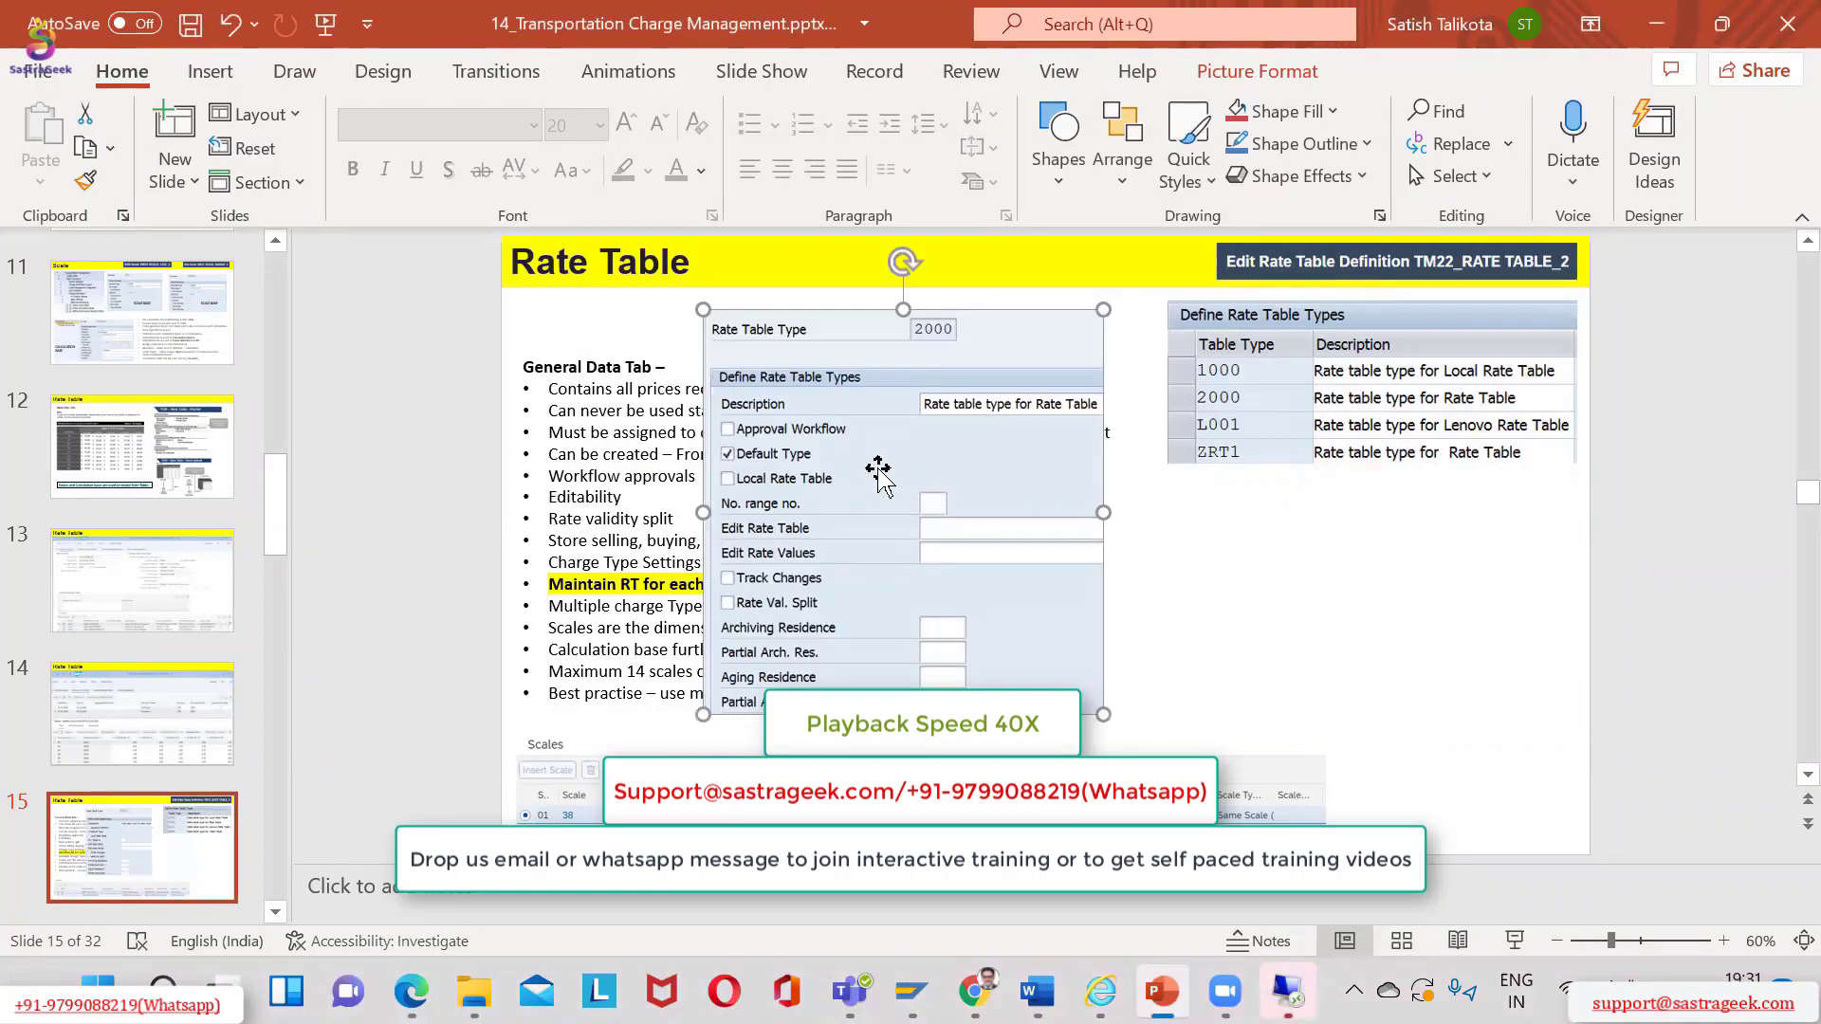
key(Delete)
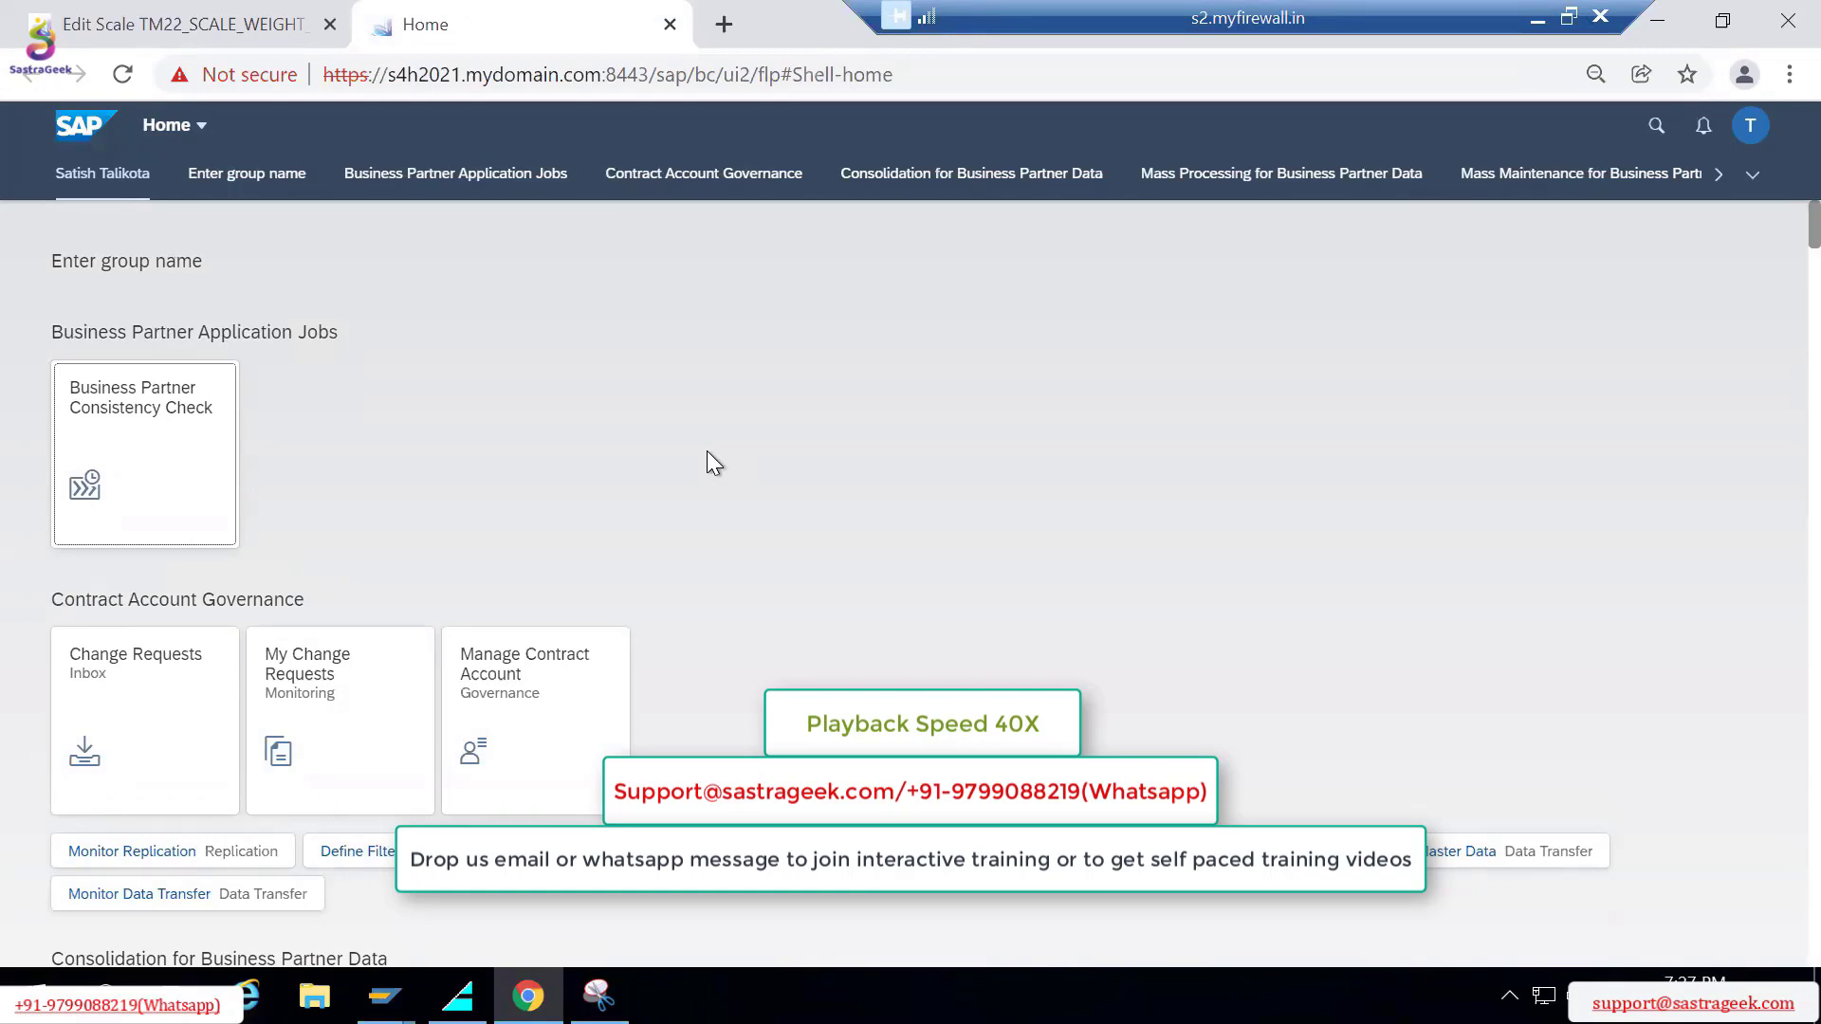
Step: In the SAP launchpad, search for "edit rate" and open rate table TM22_RATE TABLE_2 in Edit Rate Table Definition
scroll(707, 451, down, 4)
click(1656, 125)
text(edit rate)
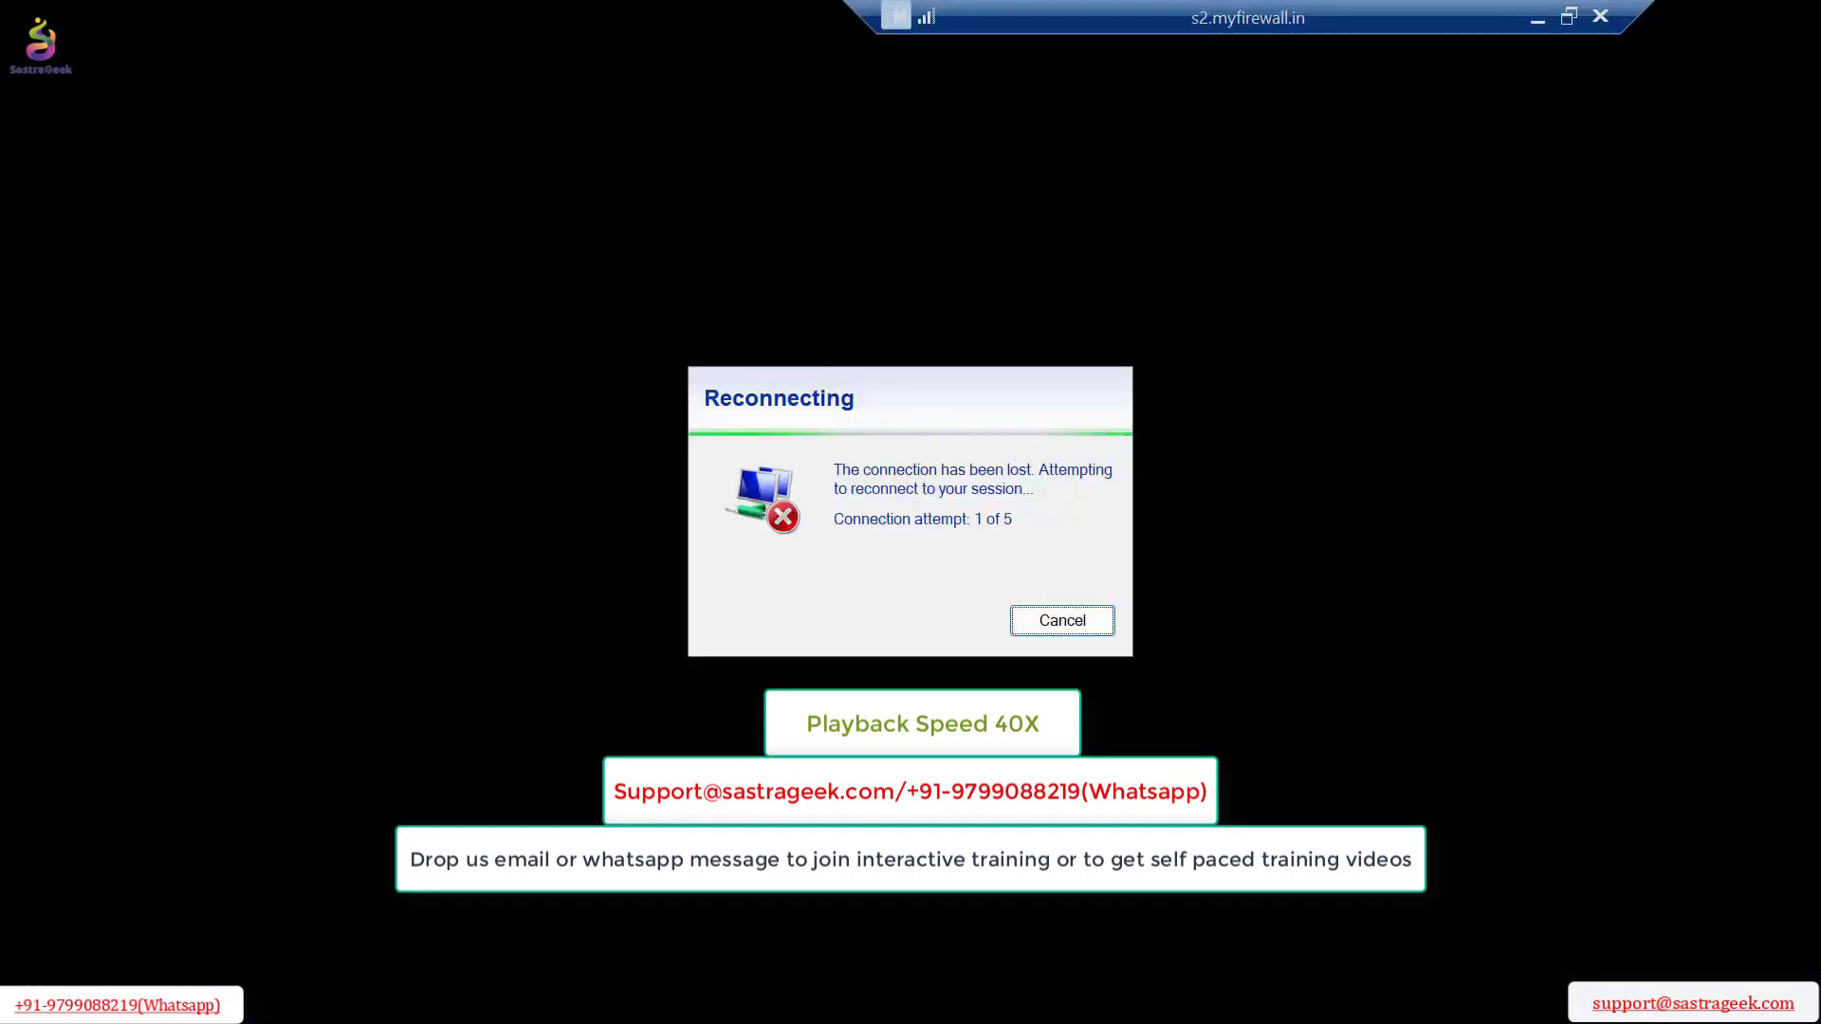
click(1244, 160)
click(535, 234)
click(378, 615)
click(1754, 940)
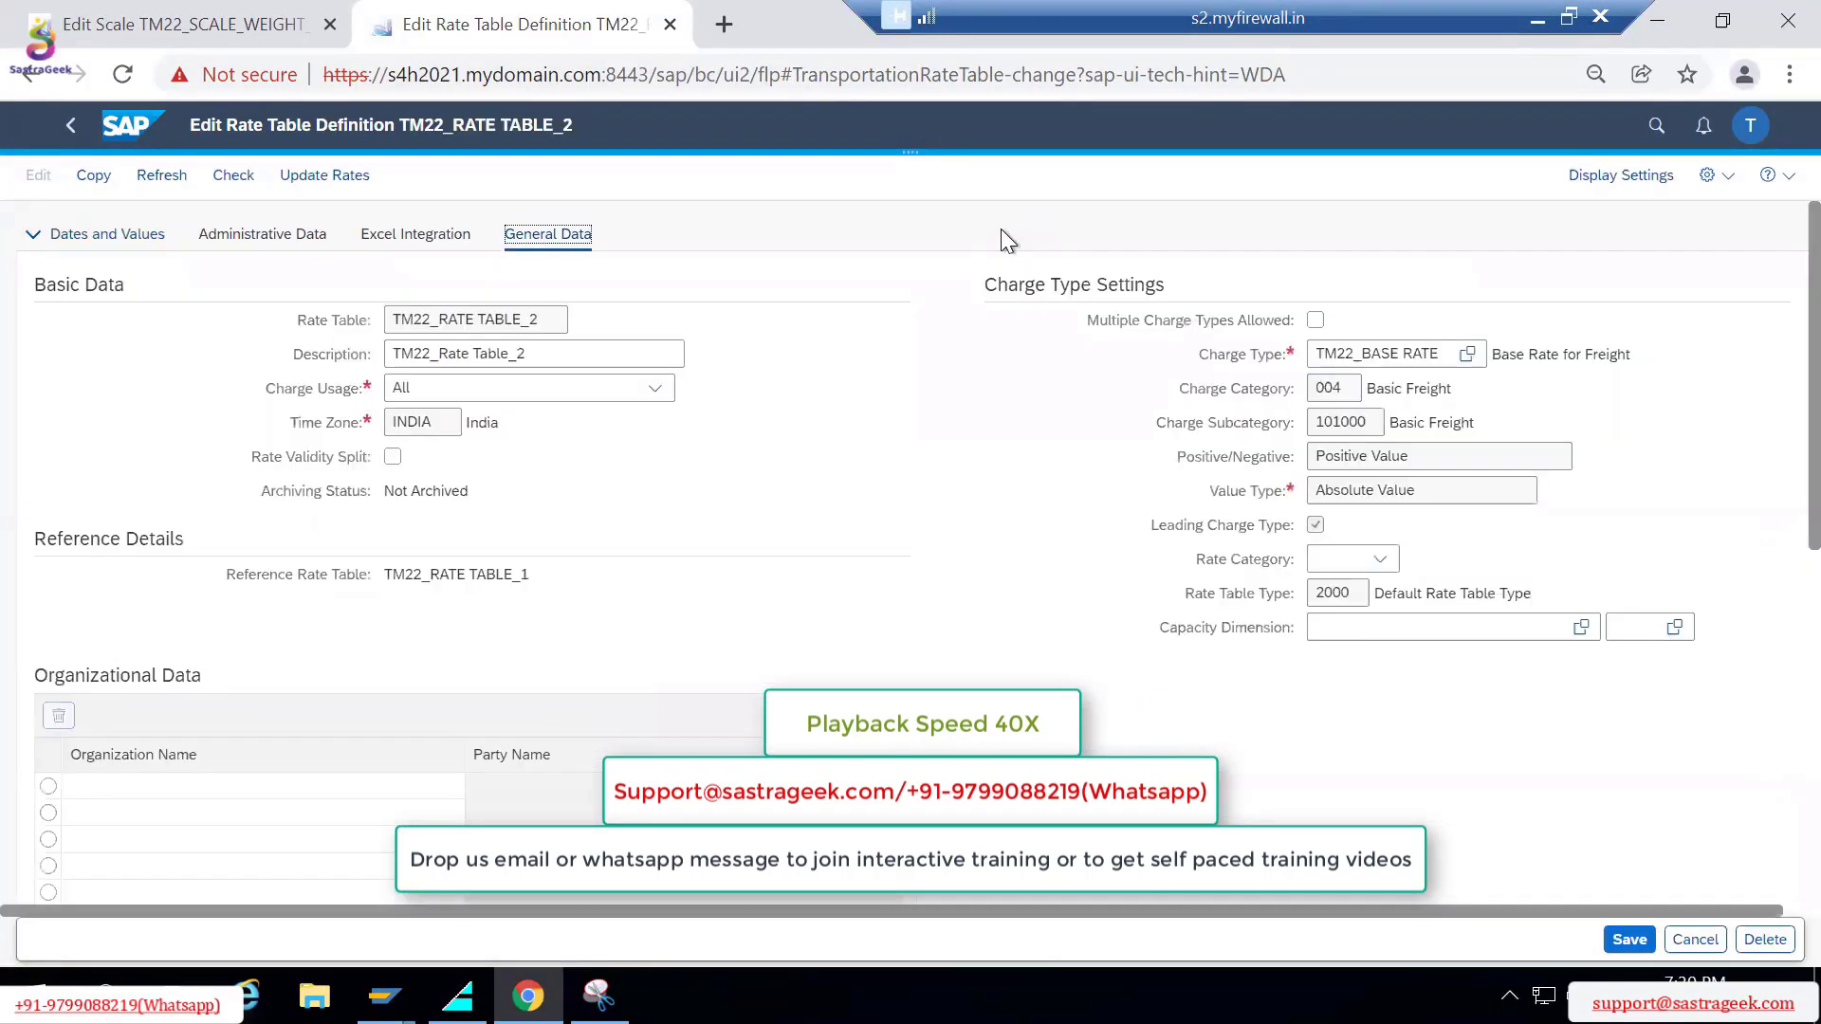
Step: Review the general data of TM22_RATE TABLE_2, including its identifier, charge usage and organizational data
triple_click(470, 322)
click(655, 388)
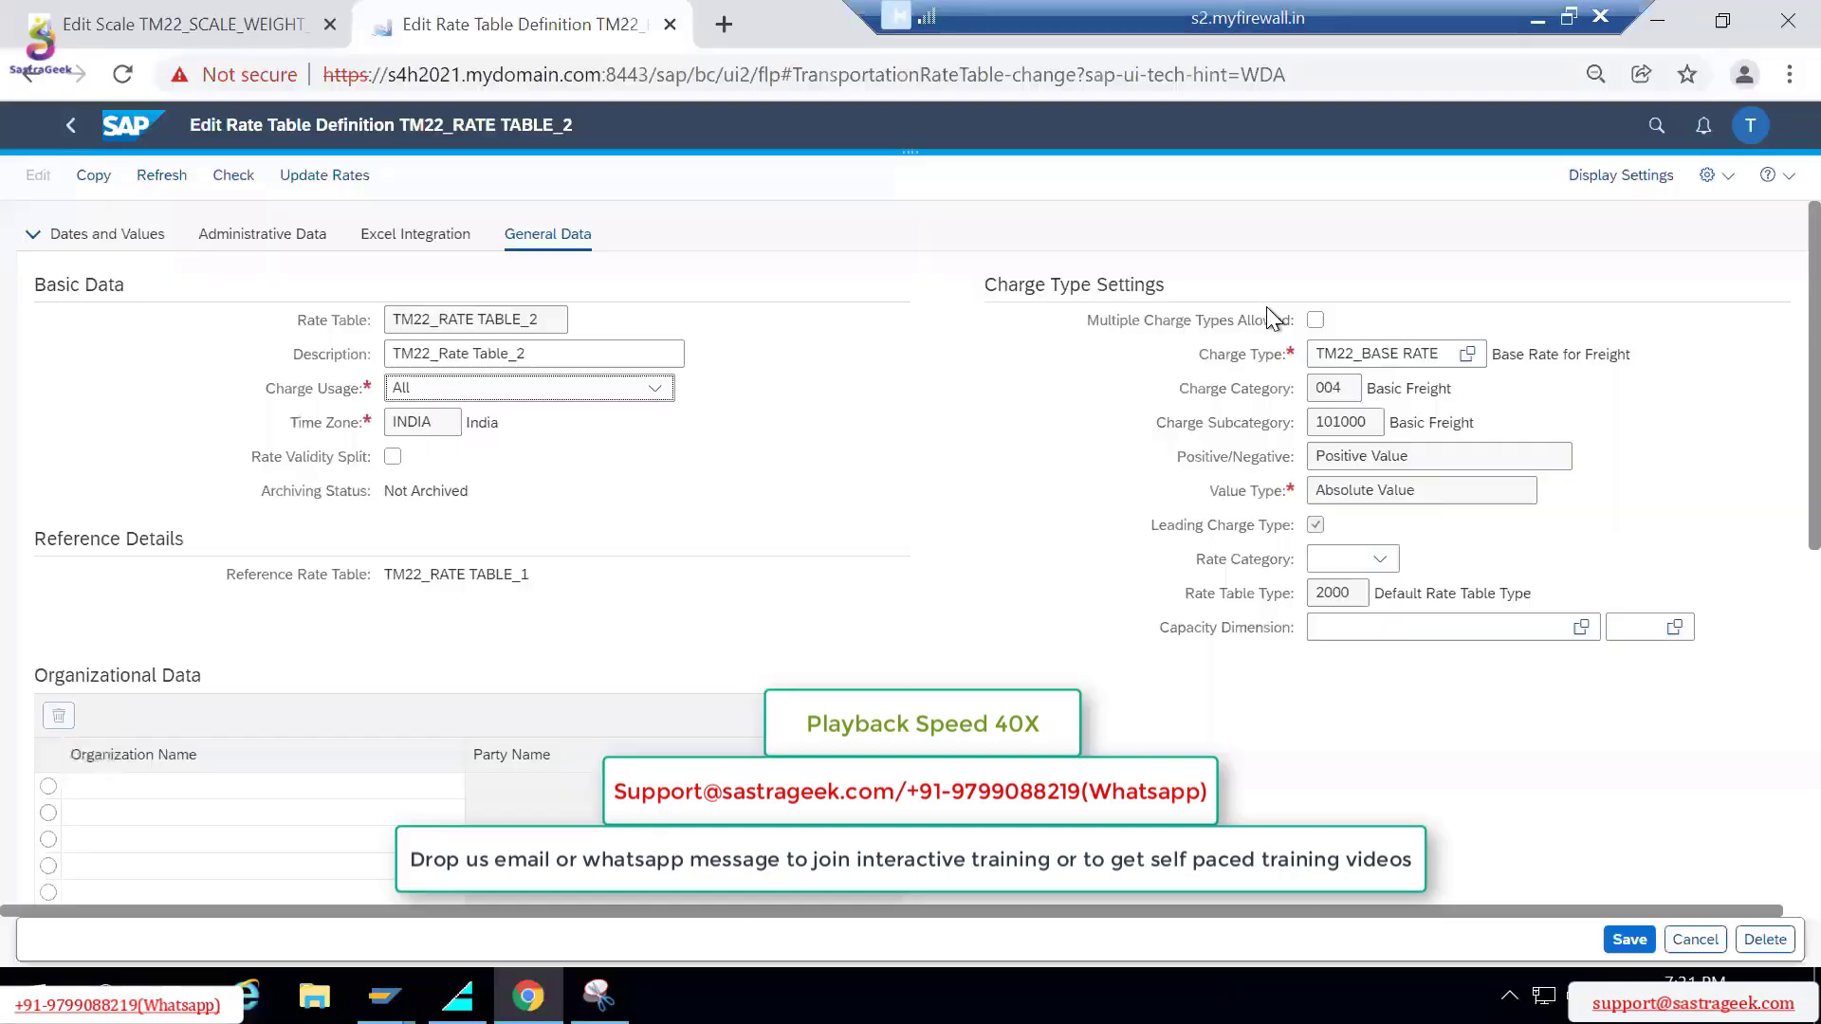
scroll(810, 264, down, 3)
scroll(810, 263, up, 3)
click(246, 786)
Step: Switch to PowerPoint to look at the charge calculation hierarchy slide, and return to the rate table in SAP
click(1537, 18)
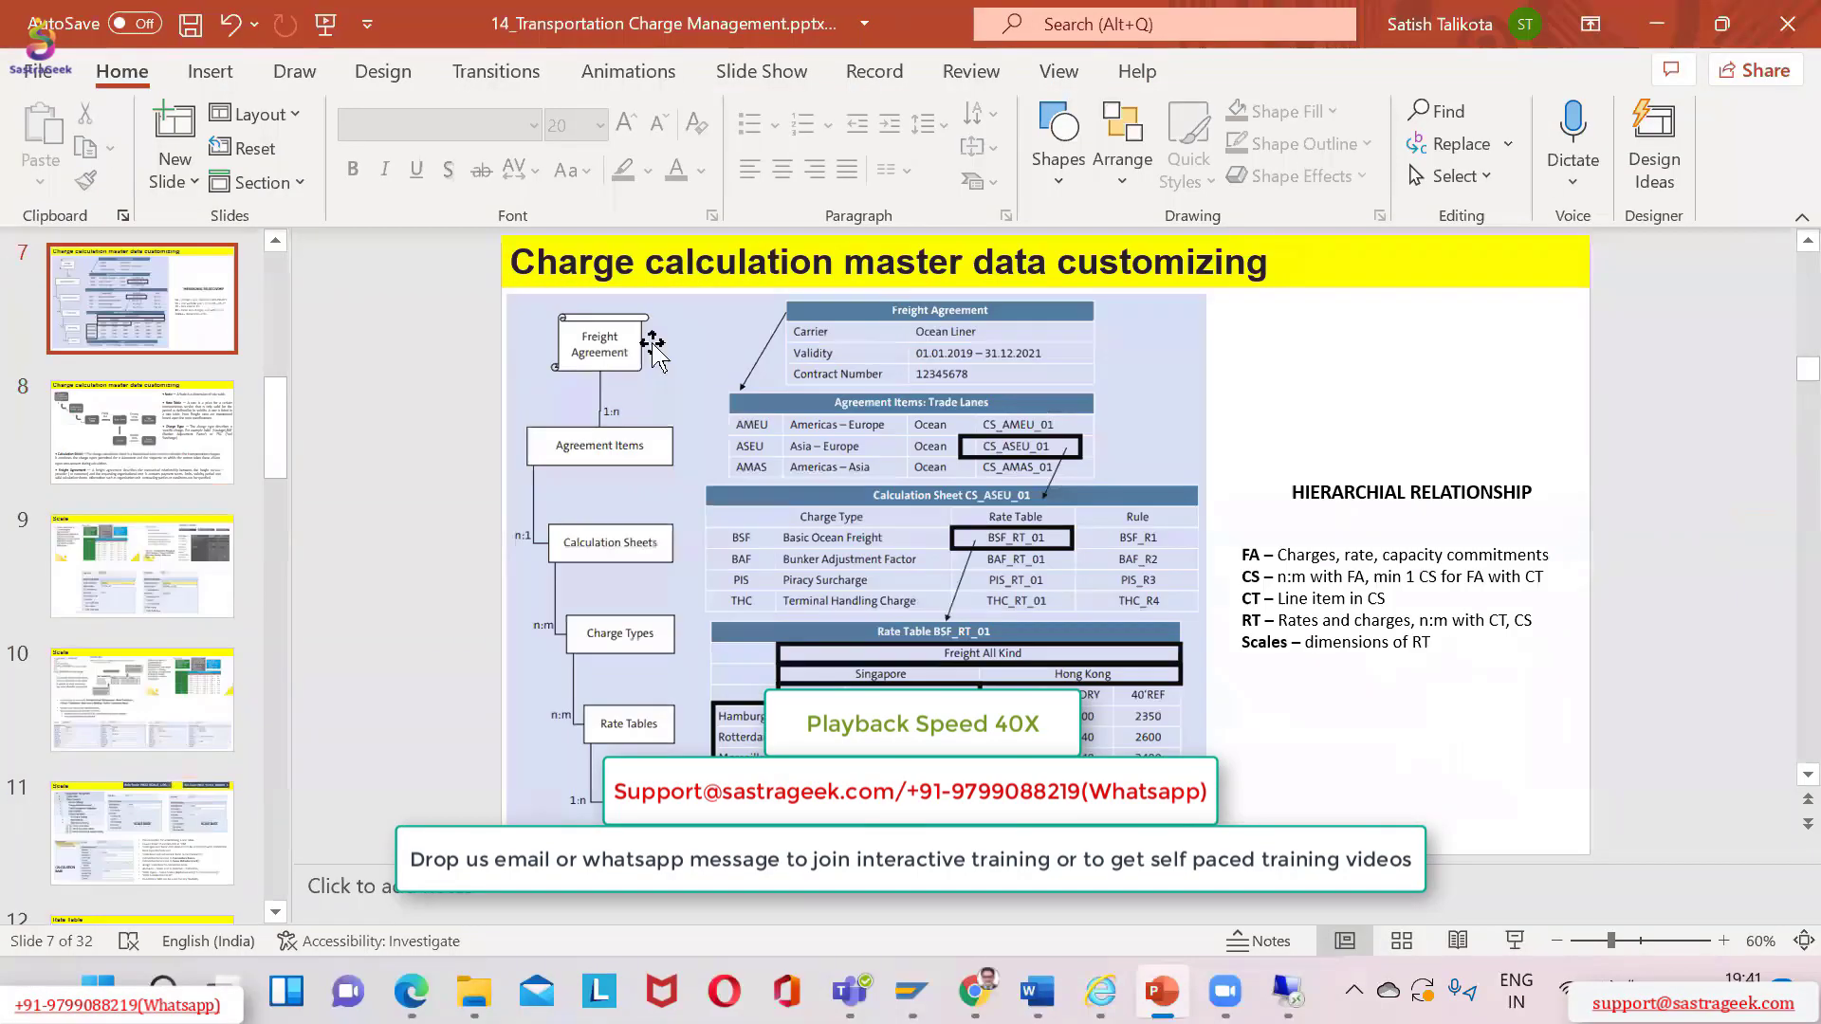
scroll(1663, 638, down, 2)
click(1341, 992)
Step: View the Charge Usage options and examine the scales assigned to TM22_RATE TABLE_2
click(654, 388)
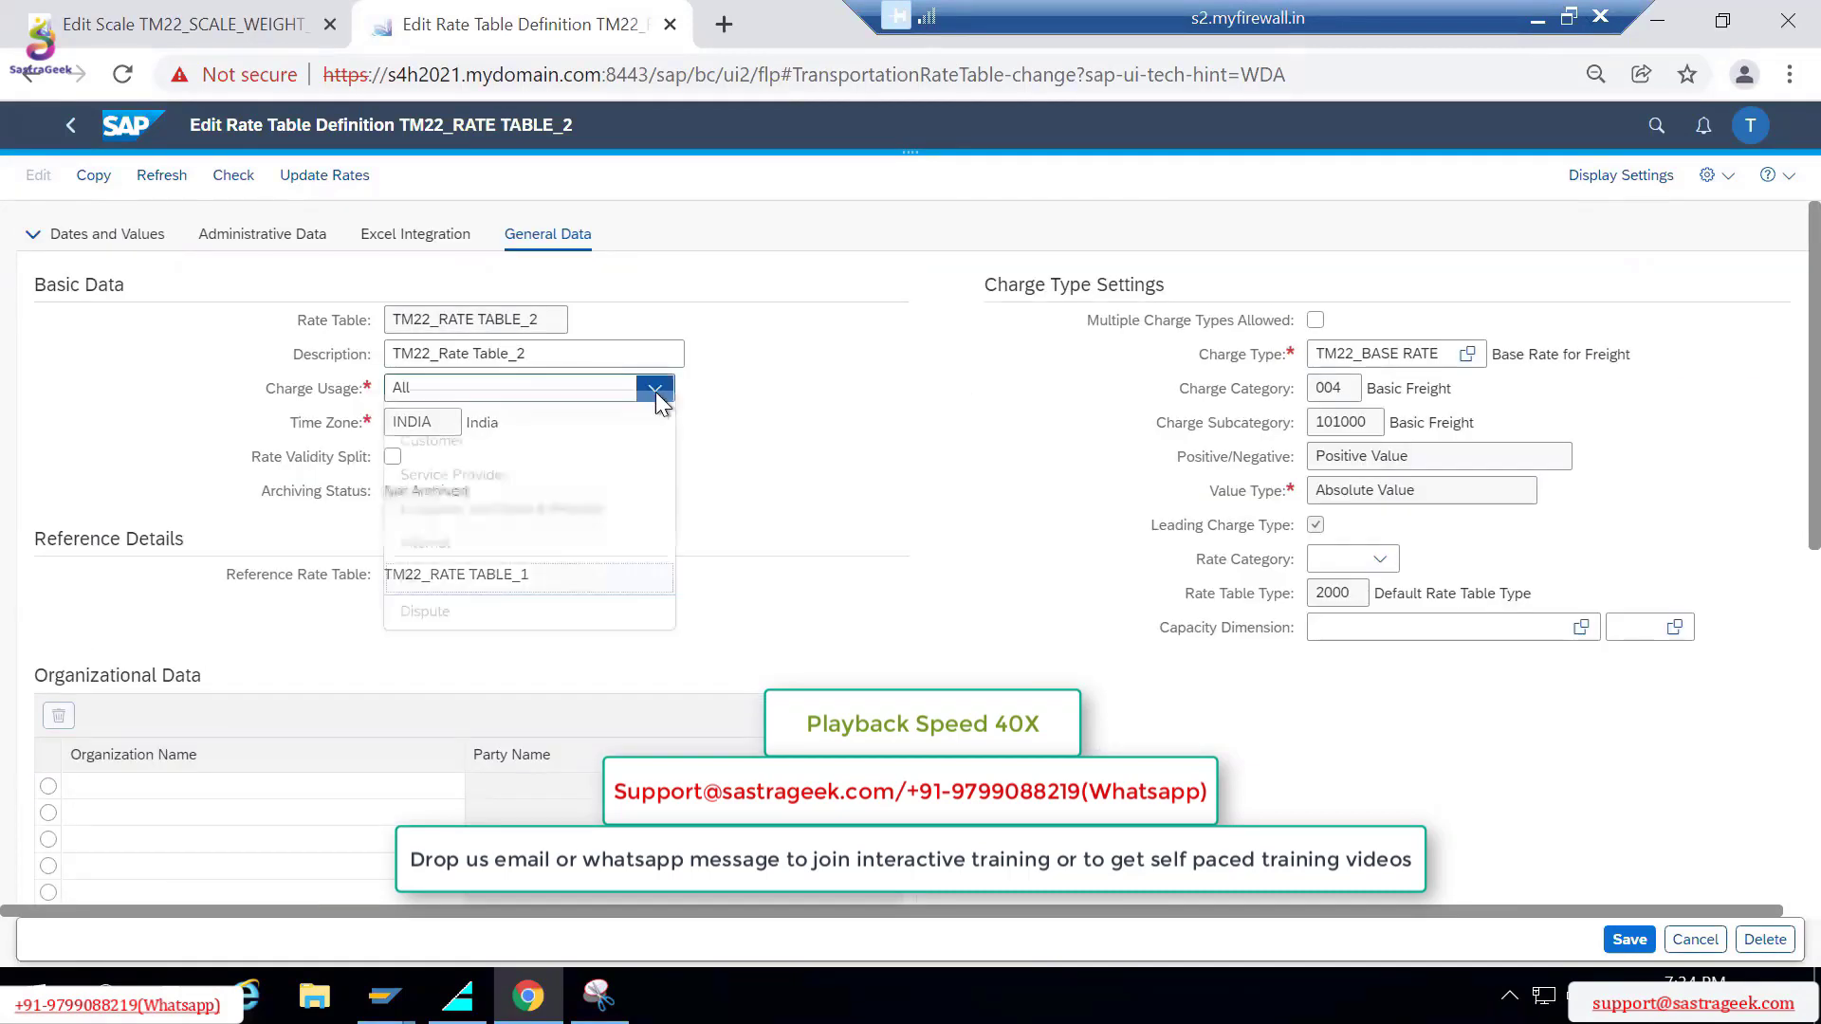
click(553, 475)
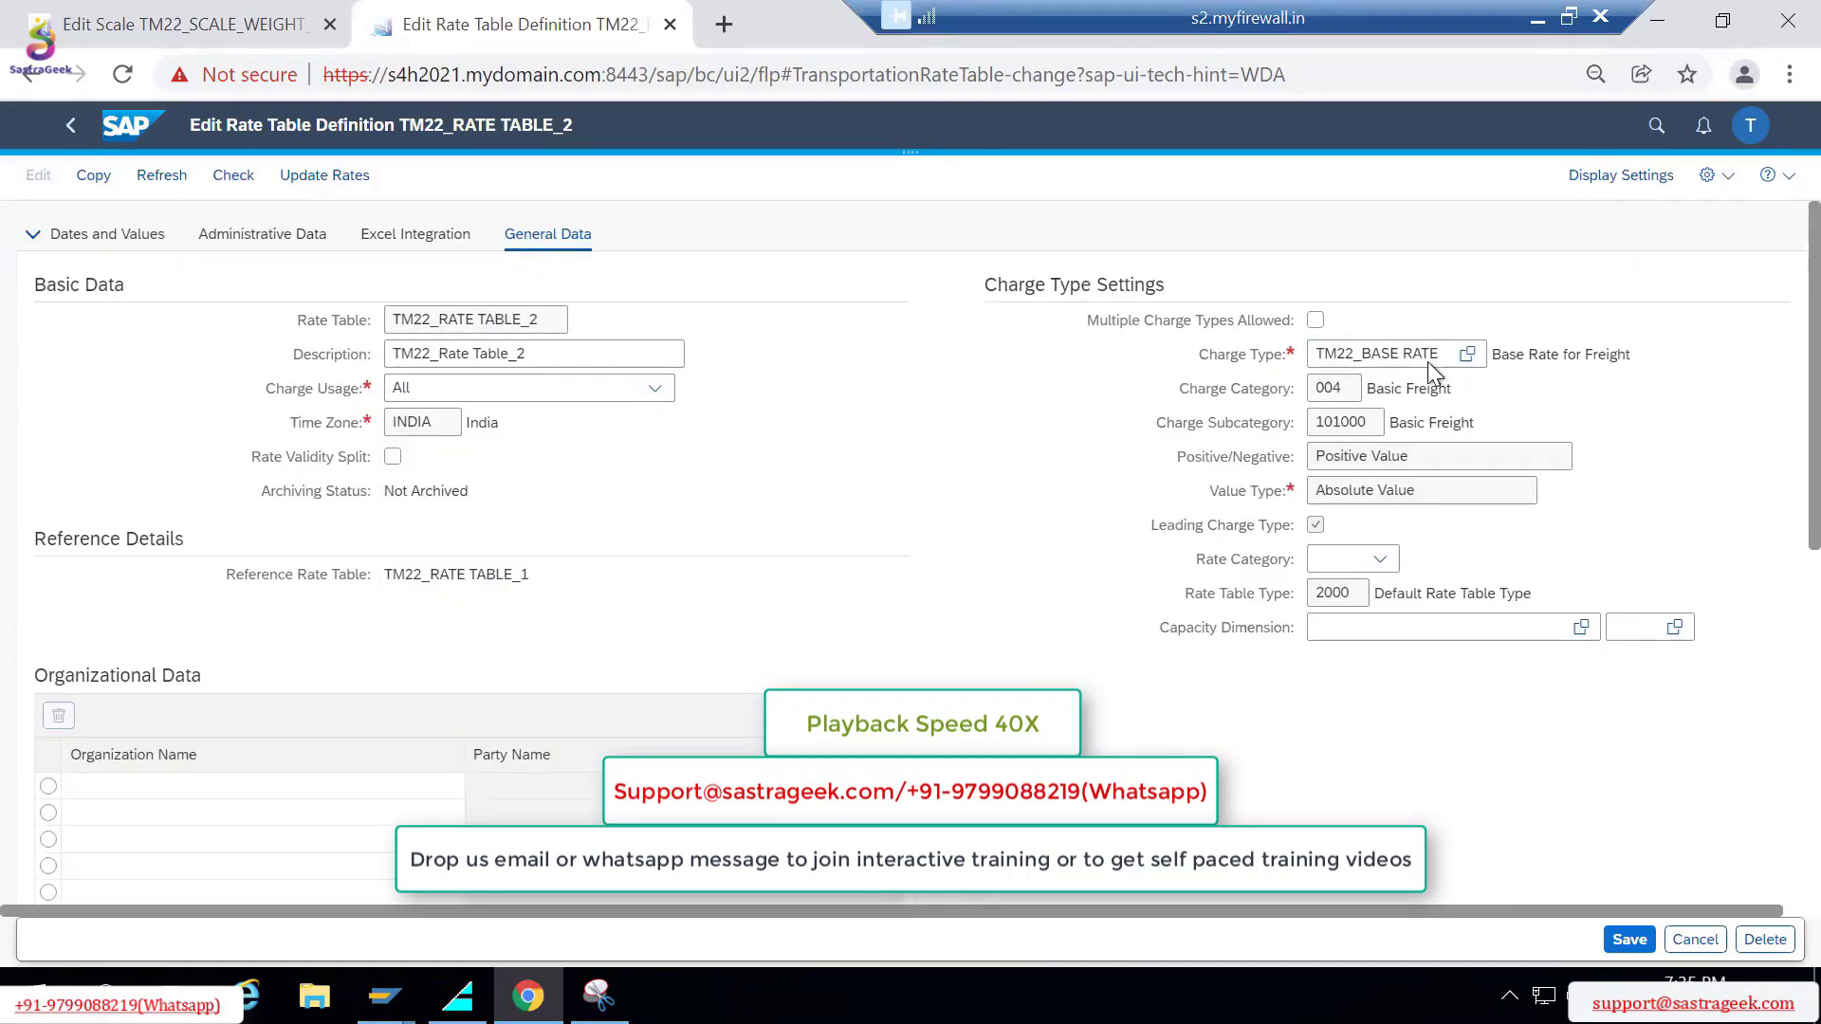
scroll(1767, 544, down, 8)
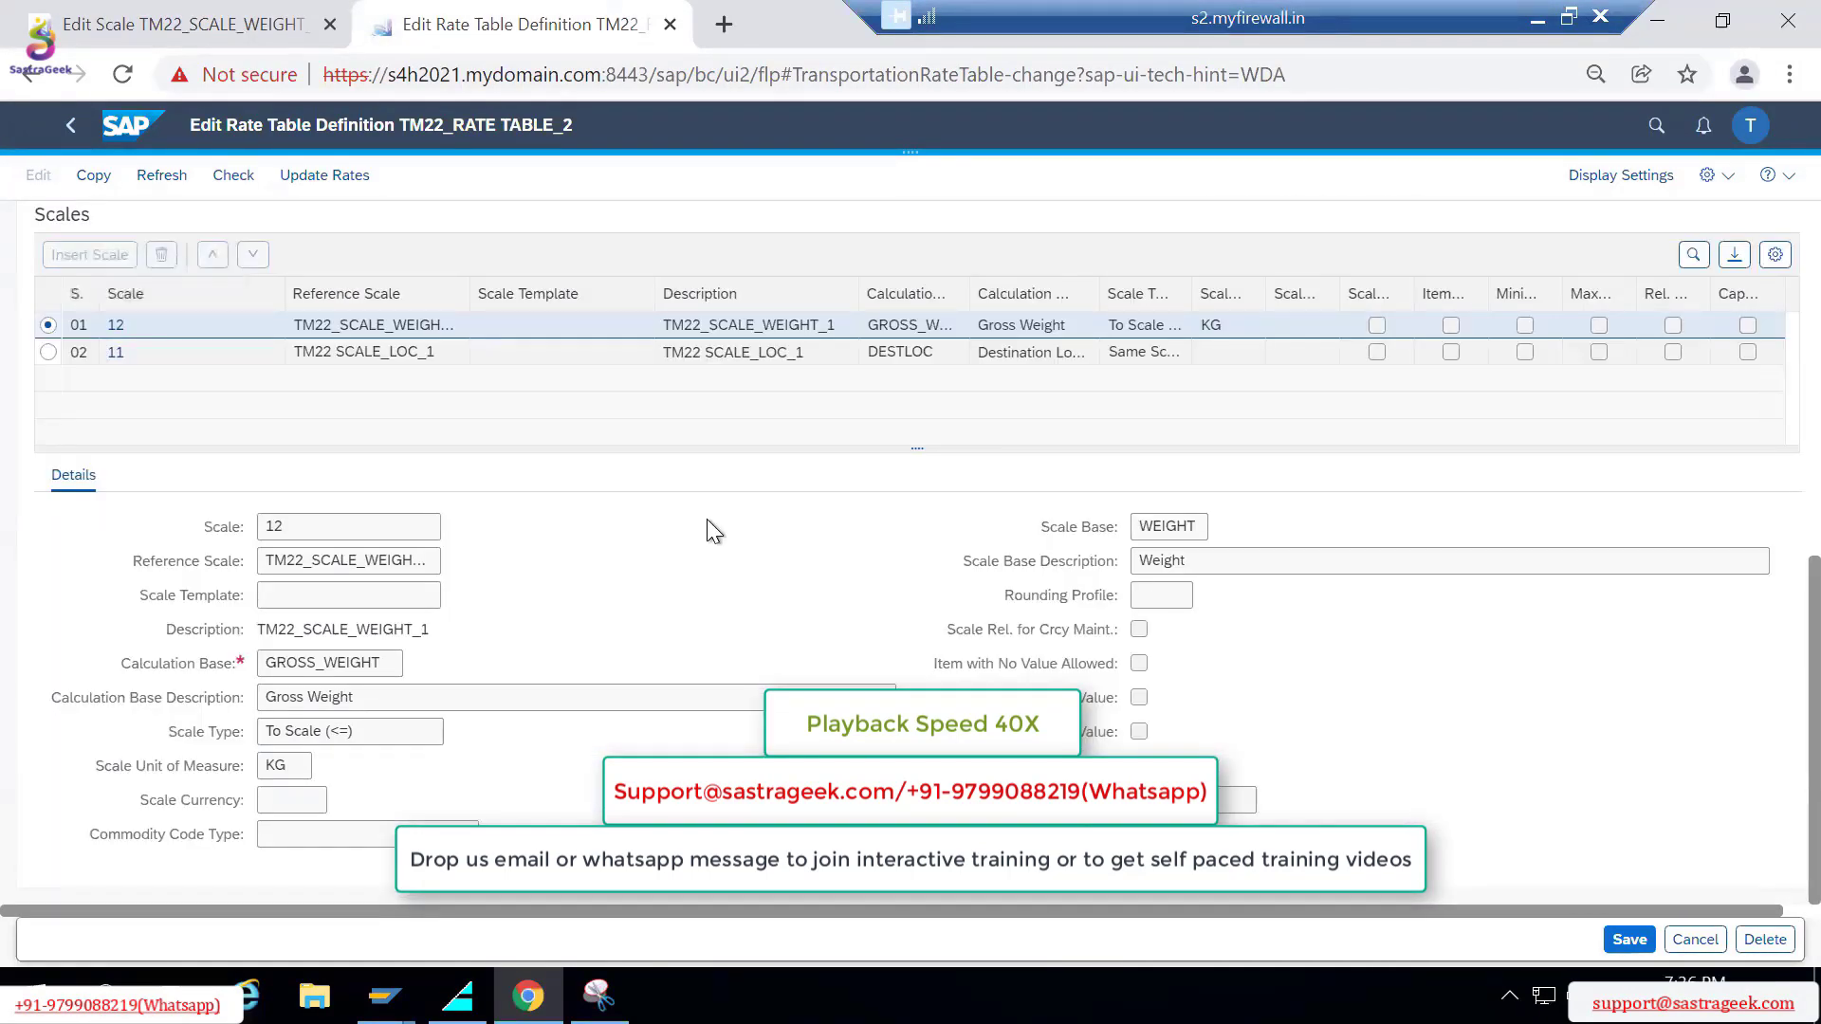
scroll(1769, 497, up, 8)
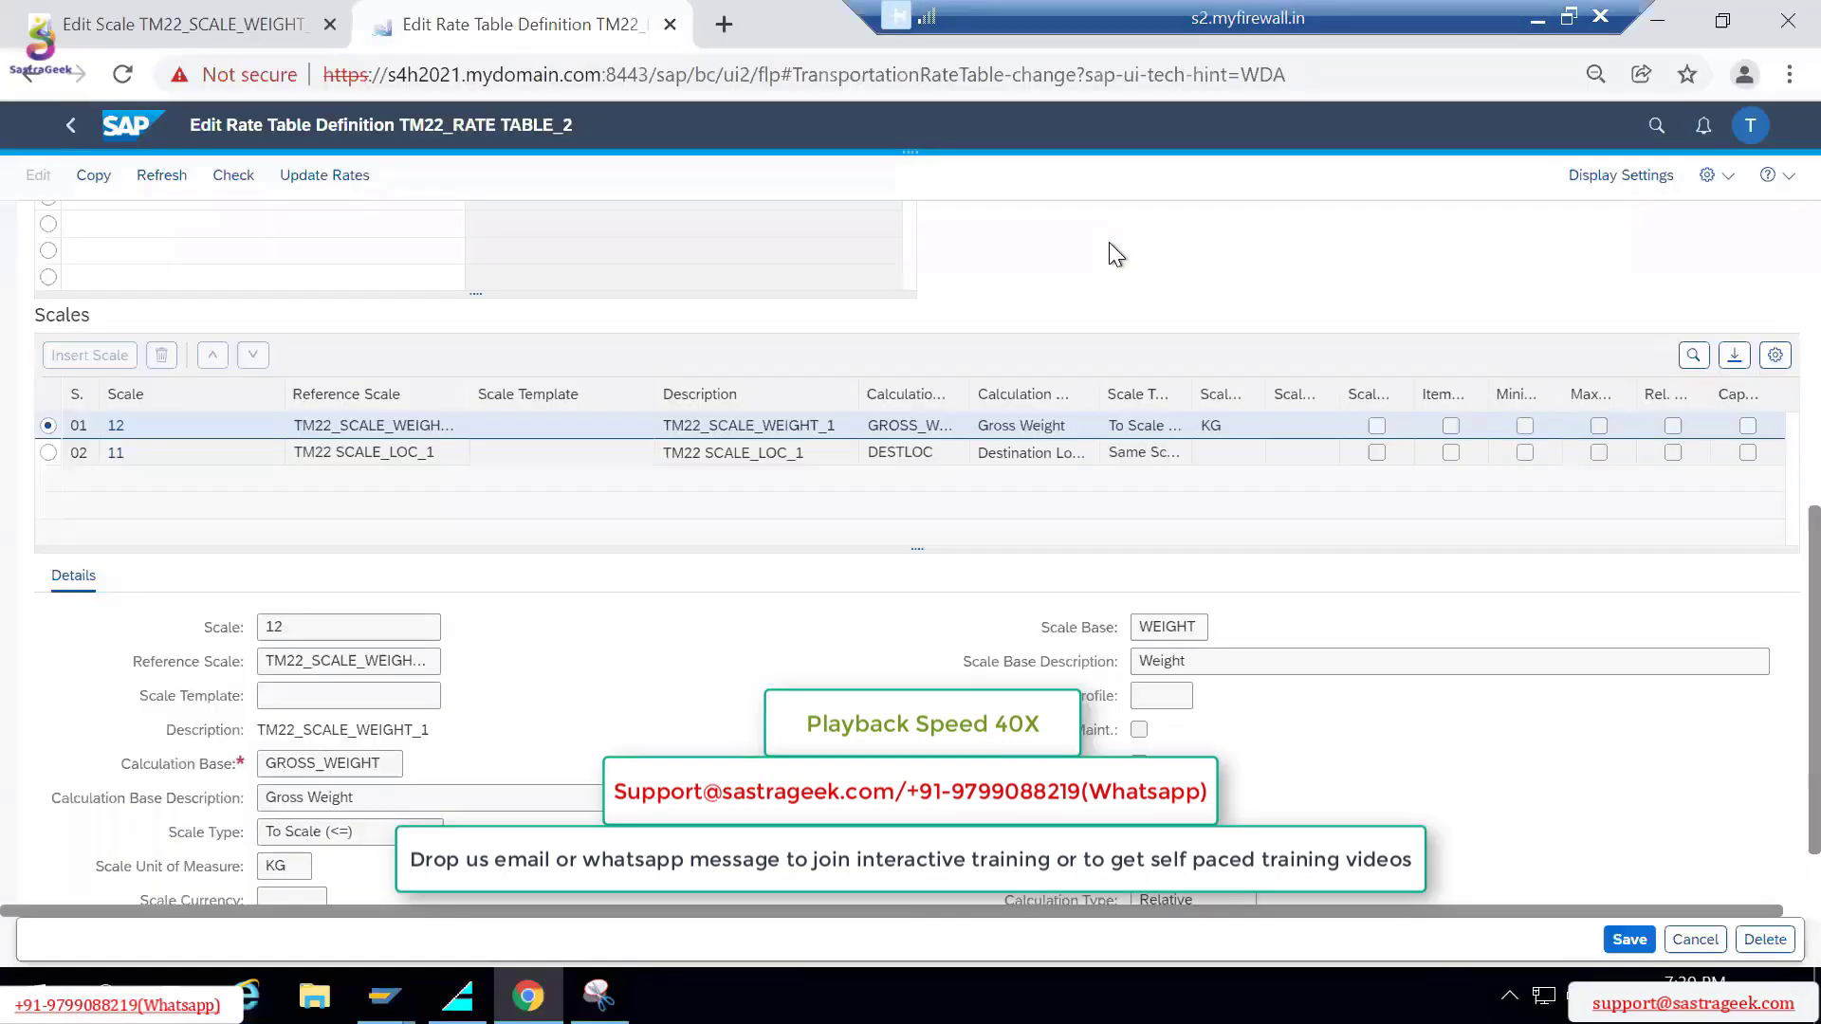
scroll(1108, 245, up, 5)
scroll(991, 485, down, 5)
scroll(988, 481, up, 6)
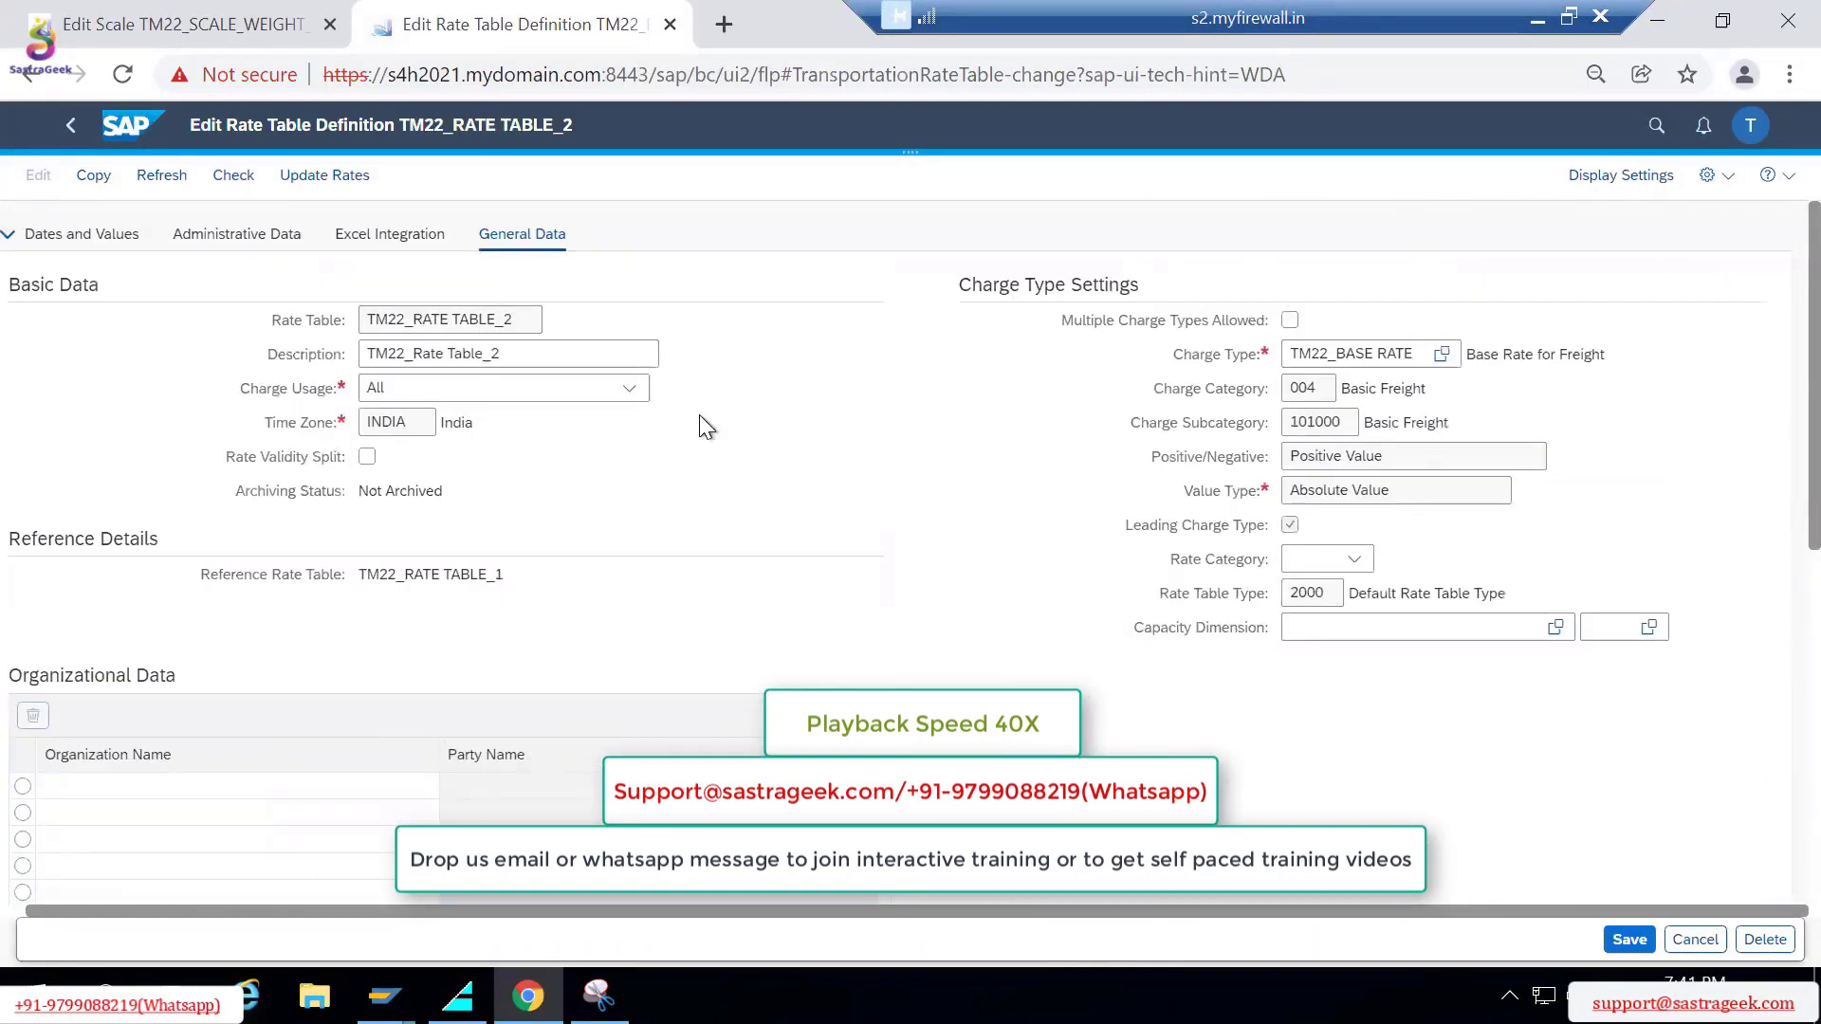
Step: In the dates and values, set the status of the validity period 16.01.2022 to 31.12.2022 to Released
click(87, 234)
click(296, 296)
click(284, 332)
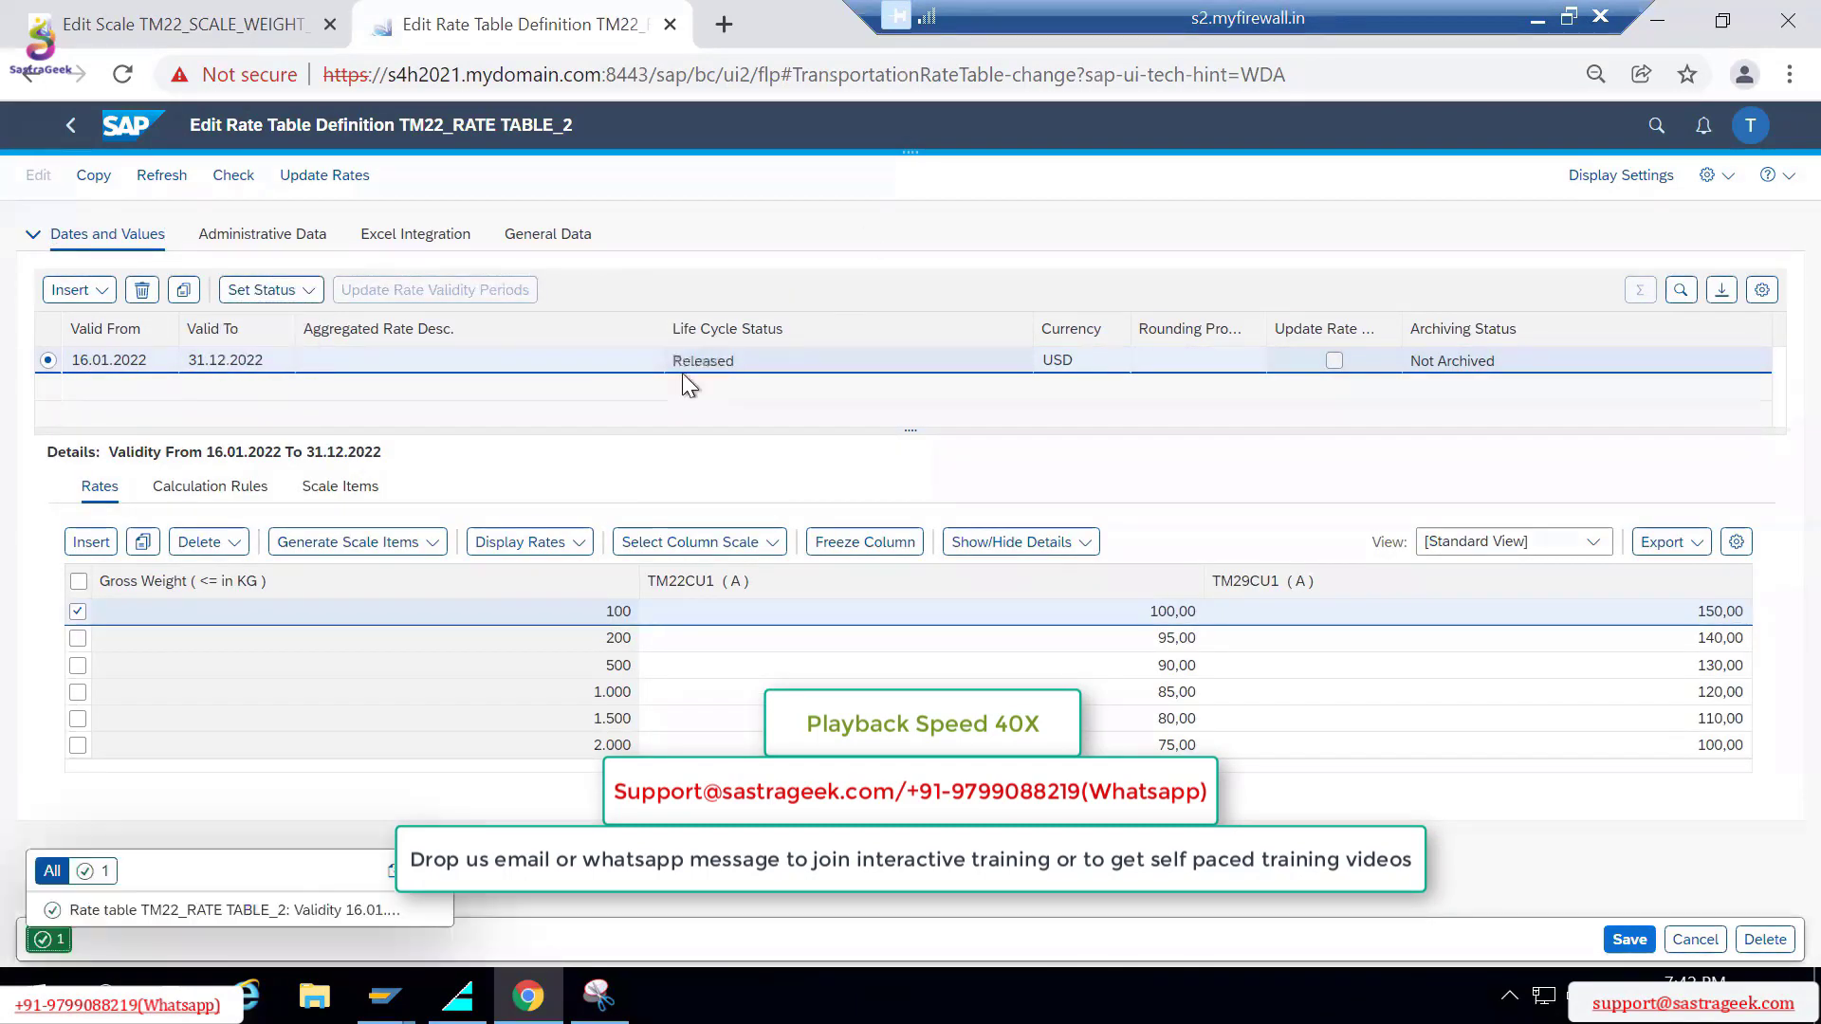
Step: Inspect the maintained scale items of the Gross Weight and Destination Location scales, closing each dialog without changes
click(340, 487)
click(142, 543)
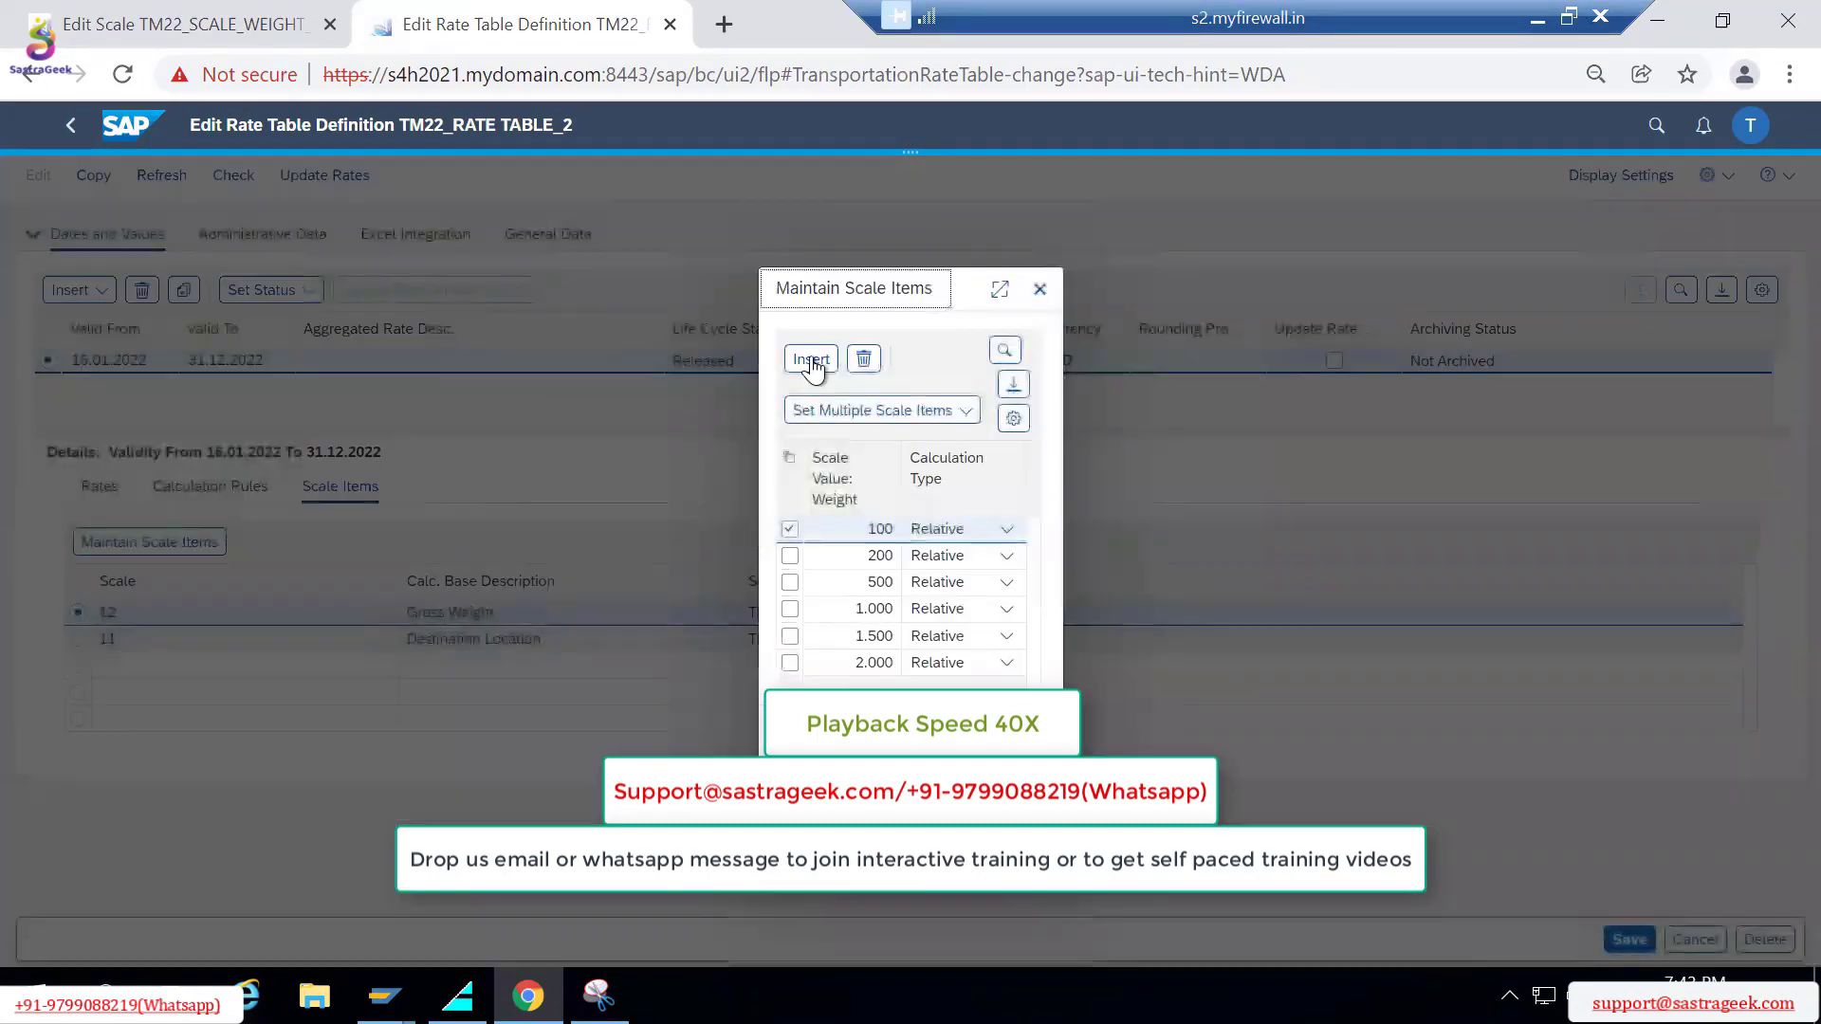
click(1039, 289)
click(78, 639)
click(149, 543)
click(1039, 301)
Step: Review the application level, price unit and unit of measure of the GROSS_WEIGHT calculation rule, and inspect the rates
click(242, 488)
click(697, 613)
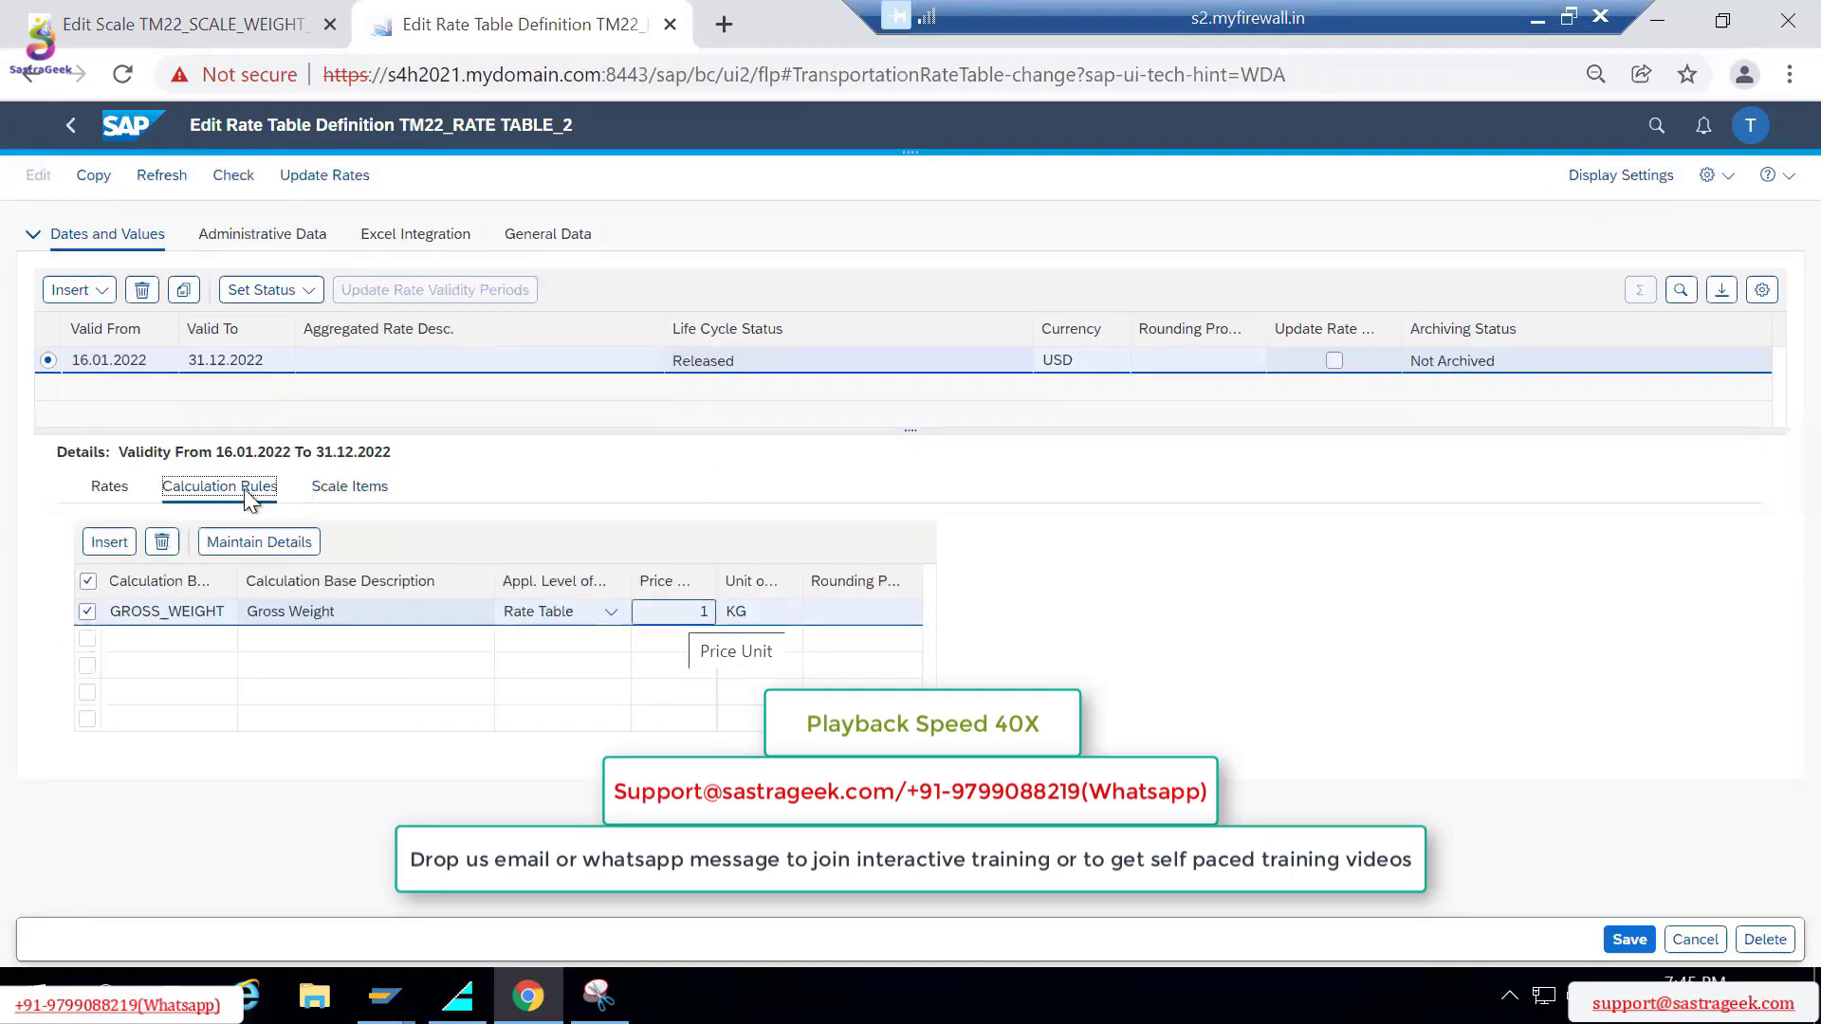
click(559, 613)
click(749, 613)
click(110, 485)
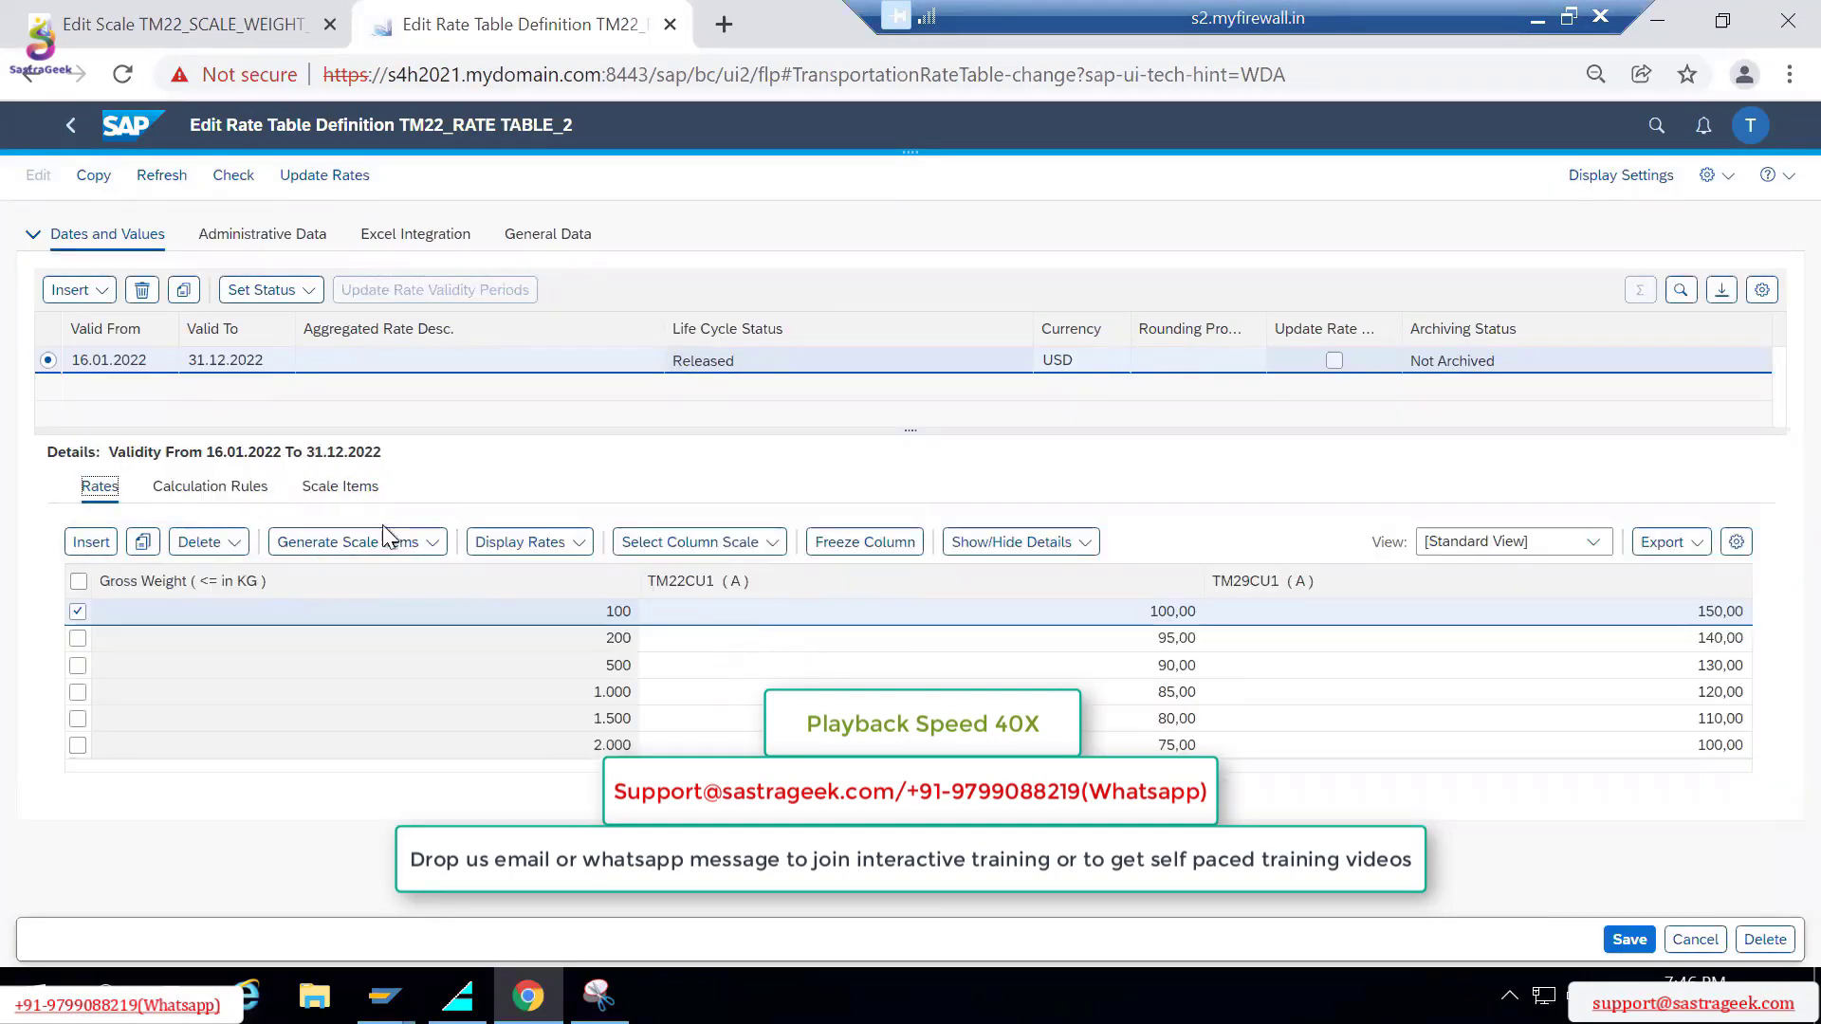
click(1155, 614)
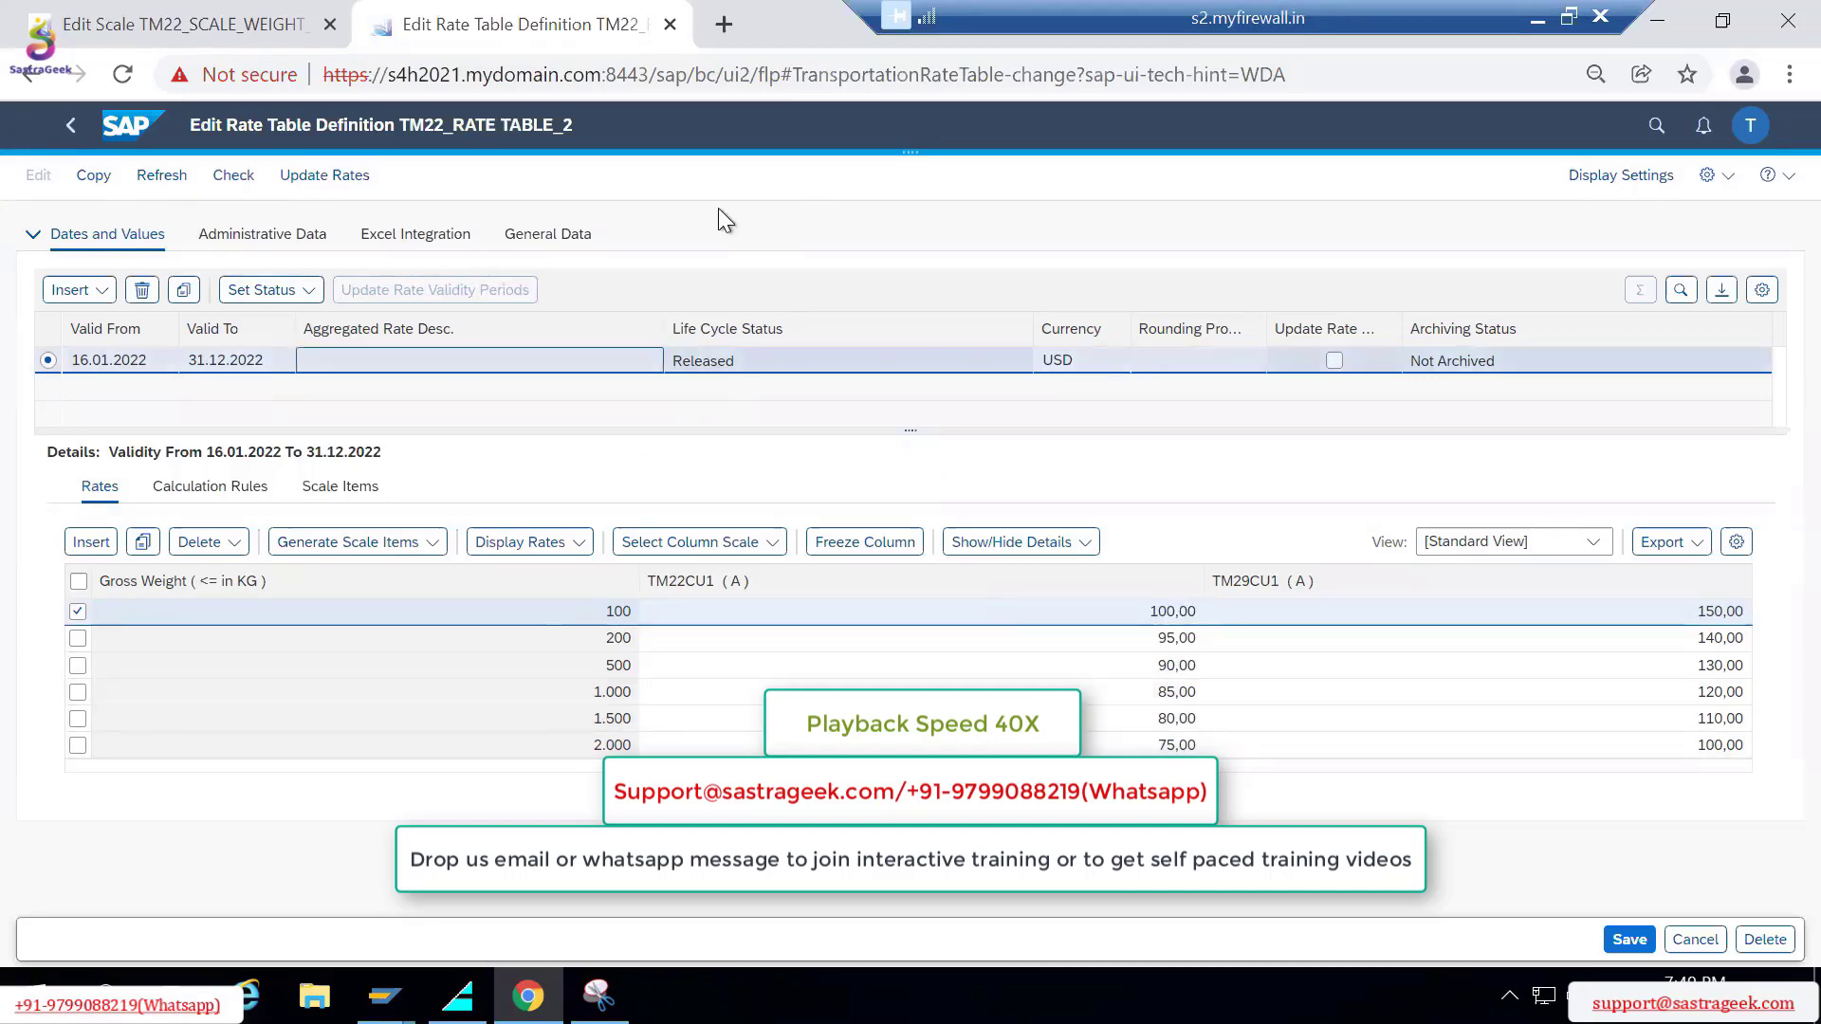
Step: Try copying TM22_RATE TABLE_2 into a new rate table with the description TM22_Rate Table_3 and review its general data
click(93, 175)
click(954, 649)
click(548, 234)
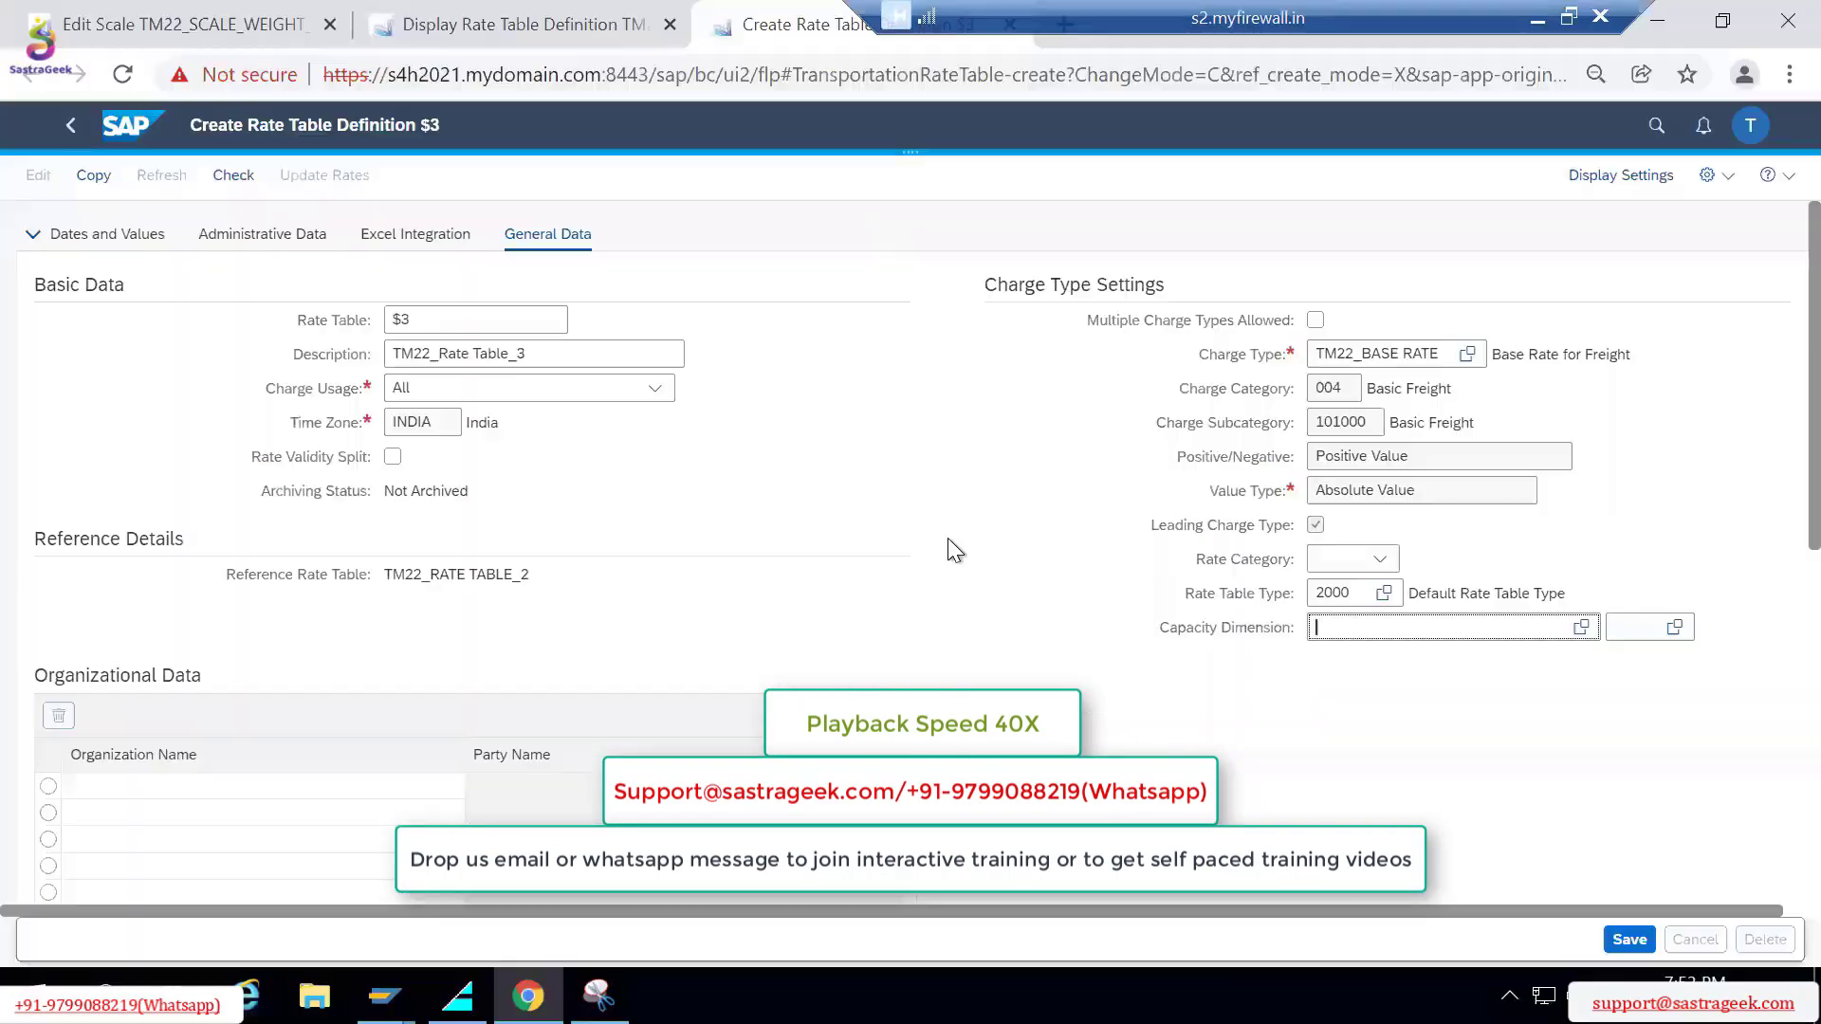
scroll(210, 661, down, 2)
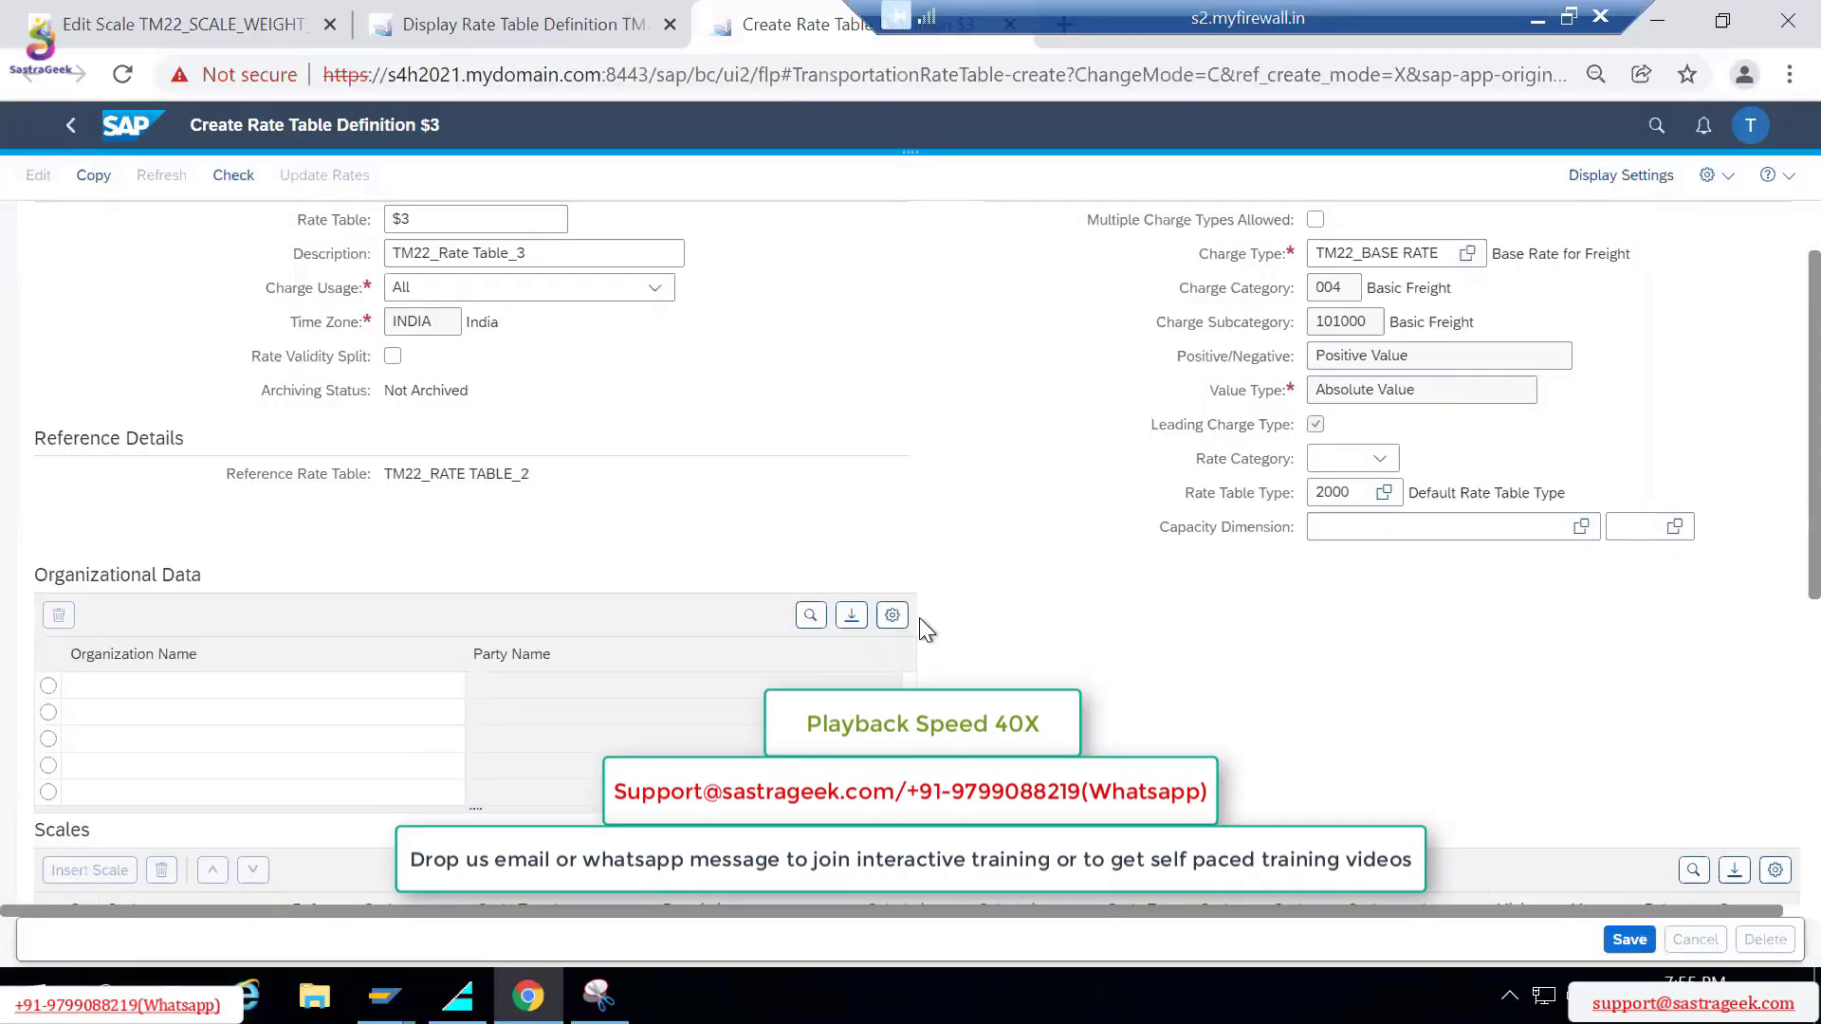
scroll(919, 617, down, 3)
click(1113, 670)
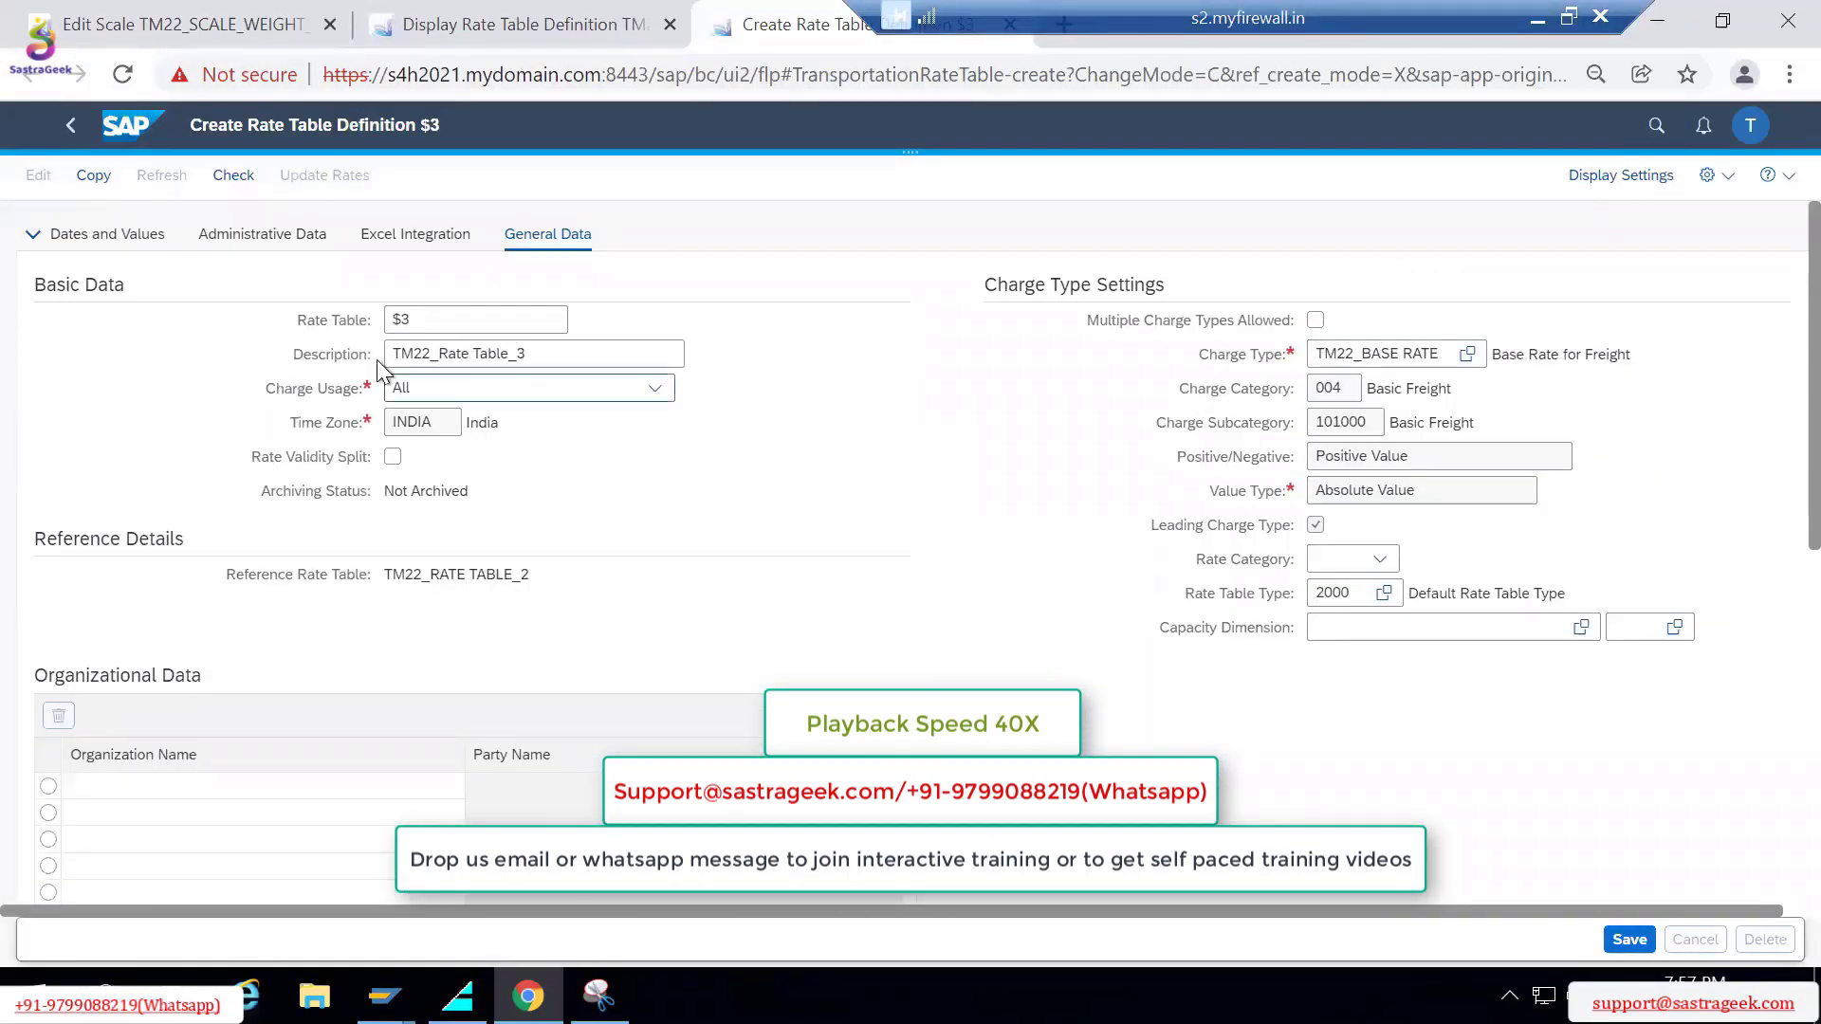
Step: Return to the home page, search for "create rate table" and launch the matching app
click(131, 125)
click(1657, 125)
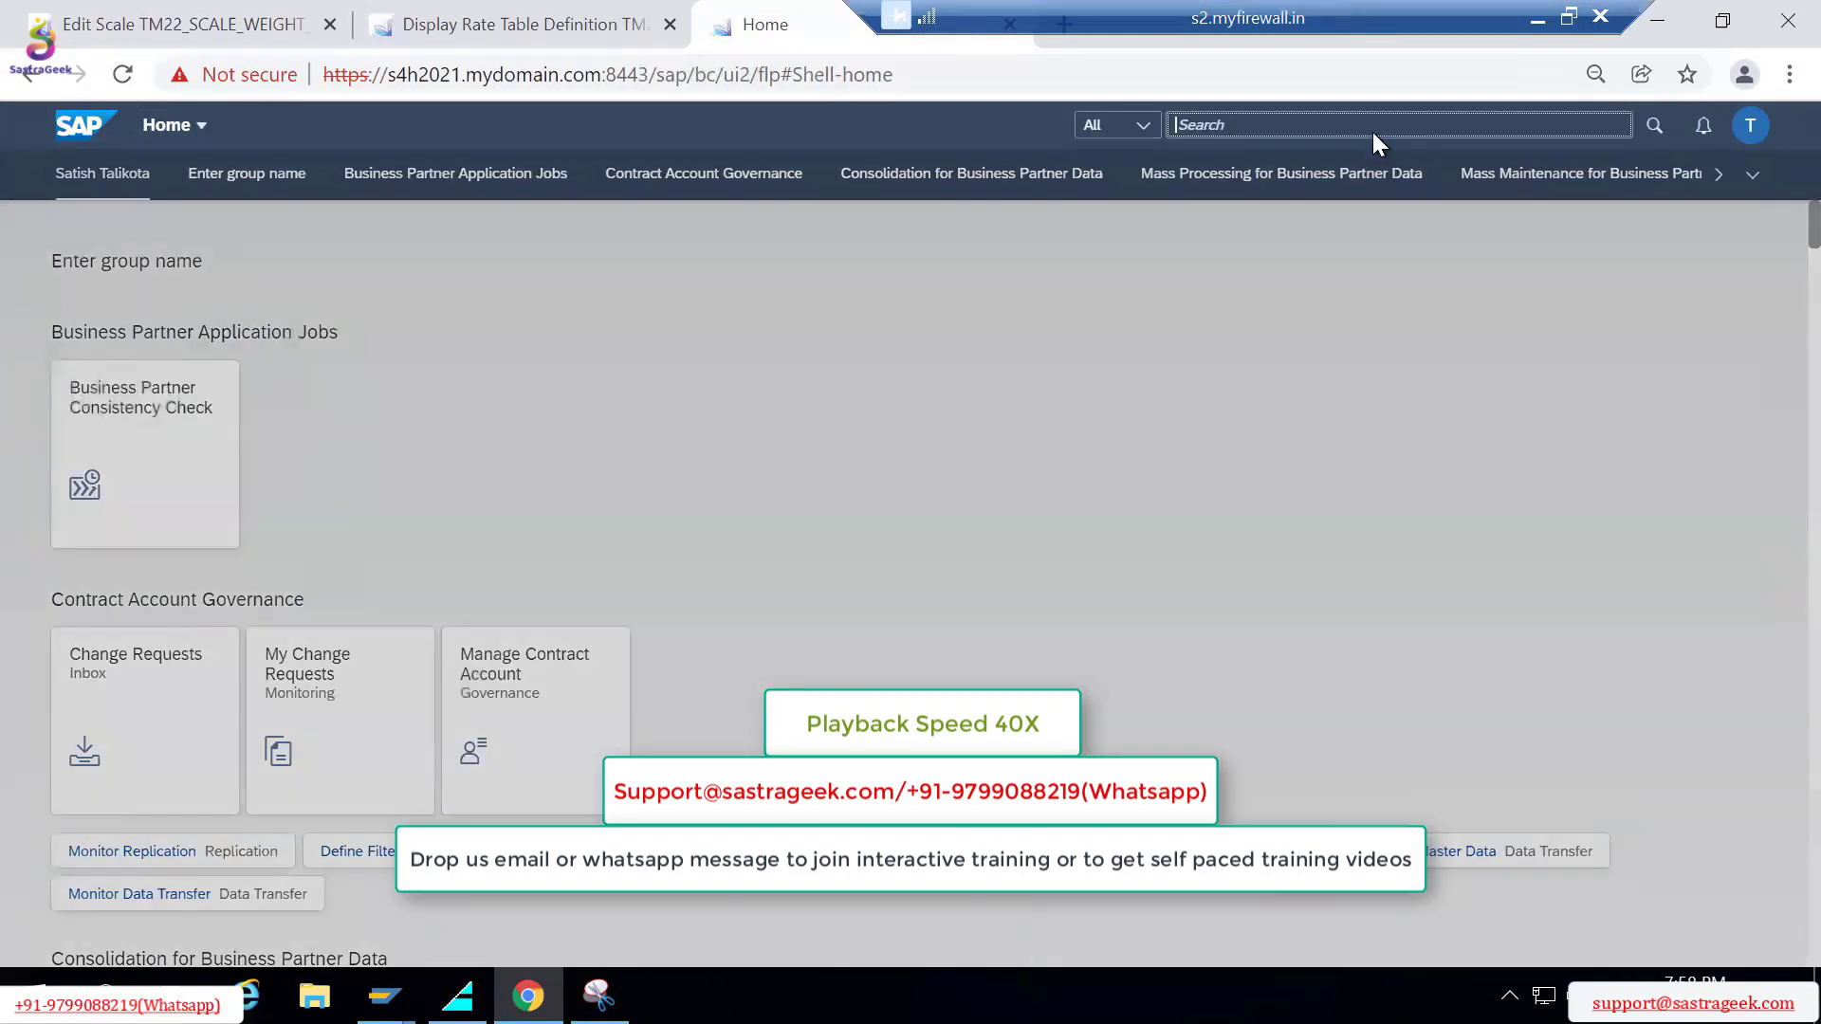
text(create rate table)
click(1337, 210)
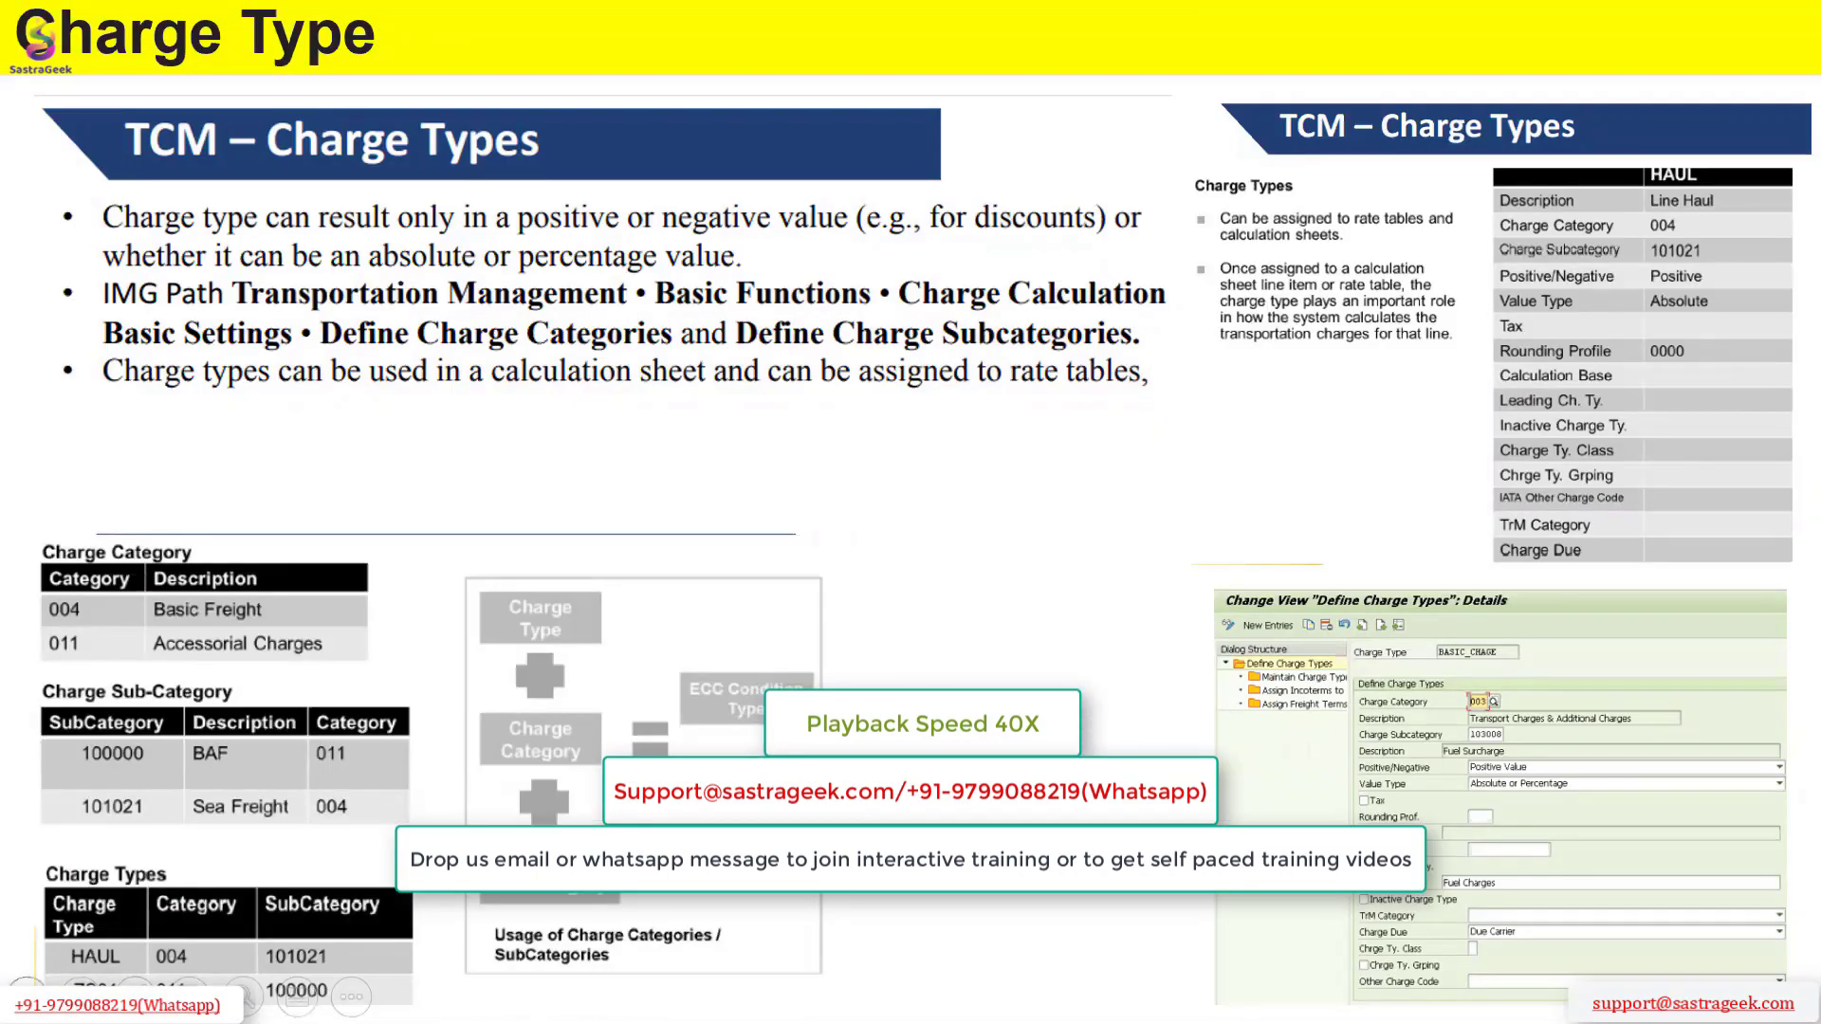
Step: Move on from the Charge Type slide in the PowerPoint presentation
key(Right)
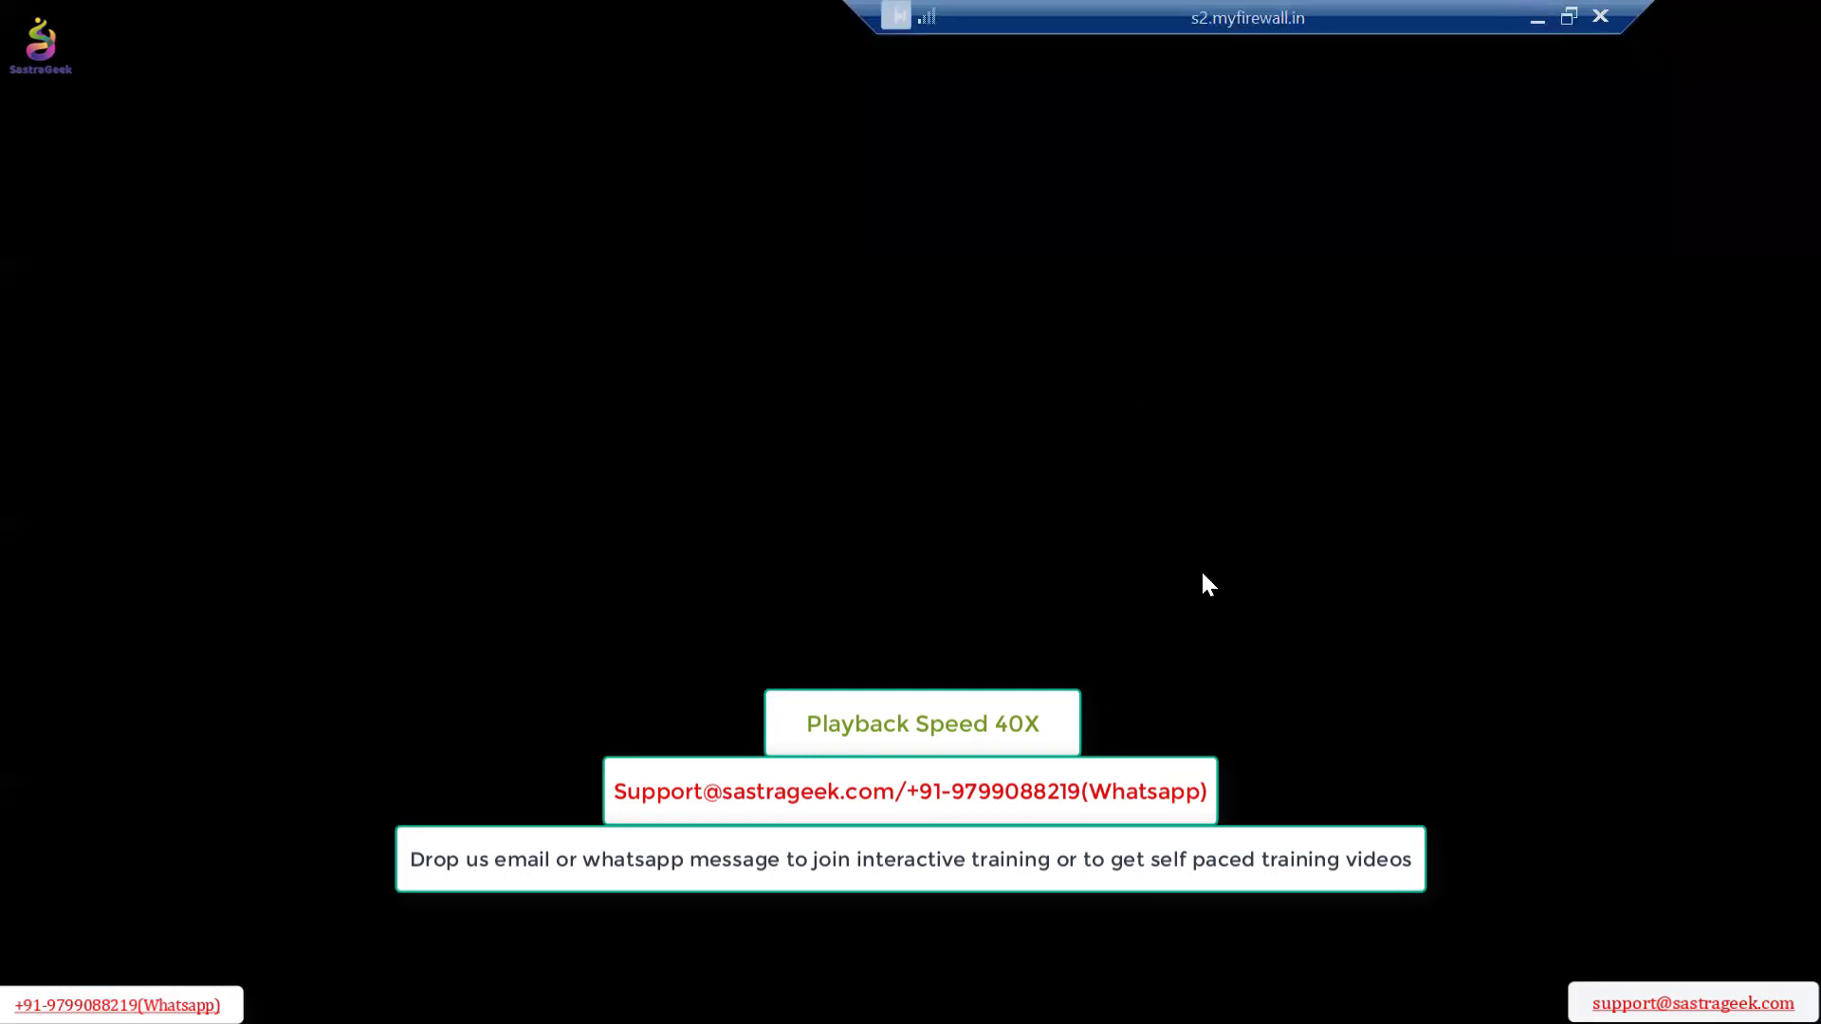
Step: Name the new rate table TM22_Rate Table_3, enter the same text as its description and set the time zone to PST
click(455, 317)
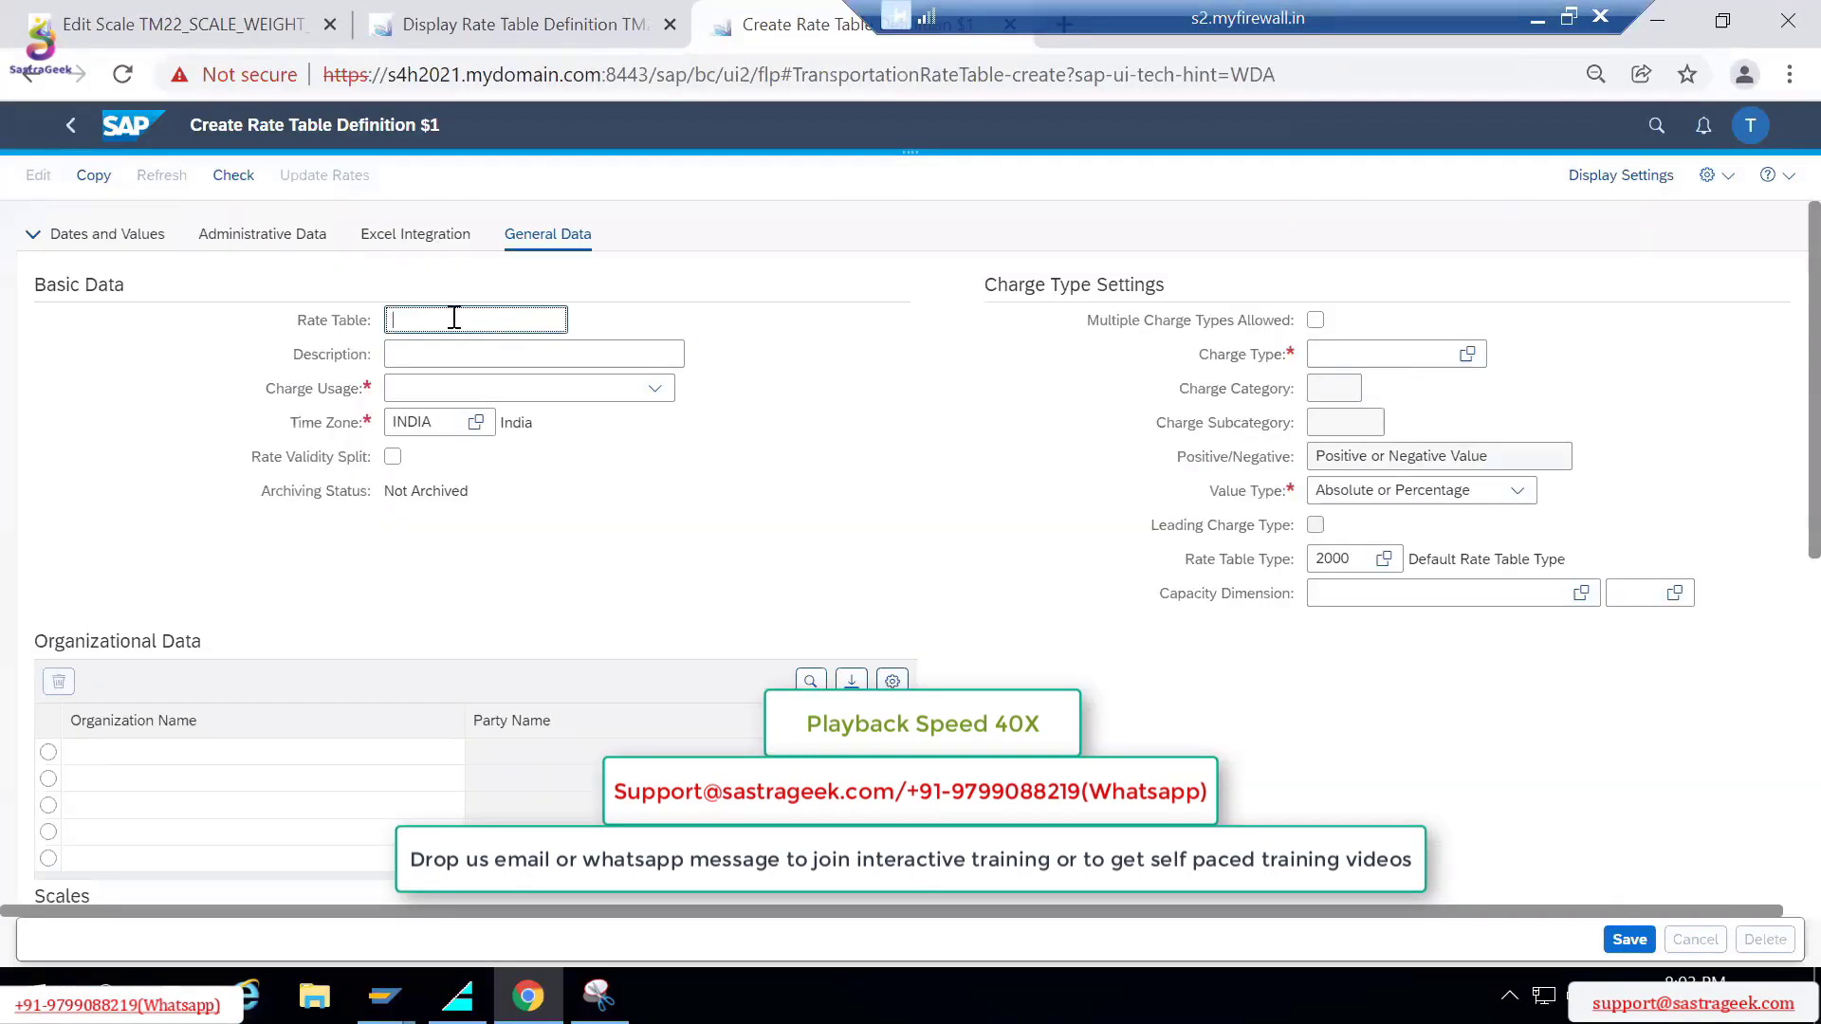
text(TM22_Rate Table_3)
click(470, 354)
text(TM22_Rate Table_3)
scroll(1060, 408, down, 5)
scroll(1061, 408, up, 5)
double_click(413, 422)
text(PST)
Step: Assign the charge type TM22_BASE RATE to the rate table
click(1378, 355)
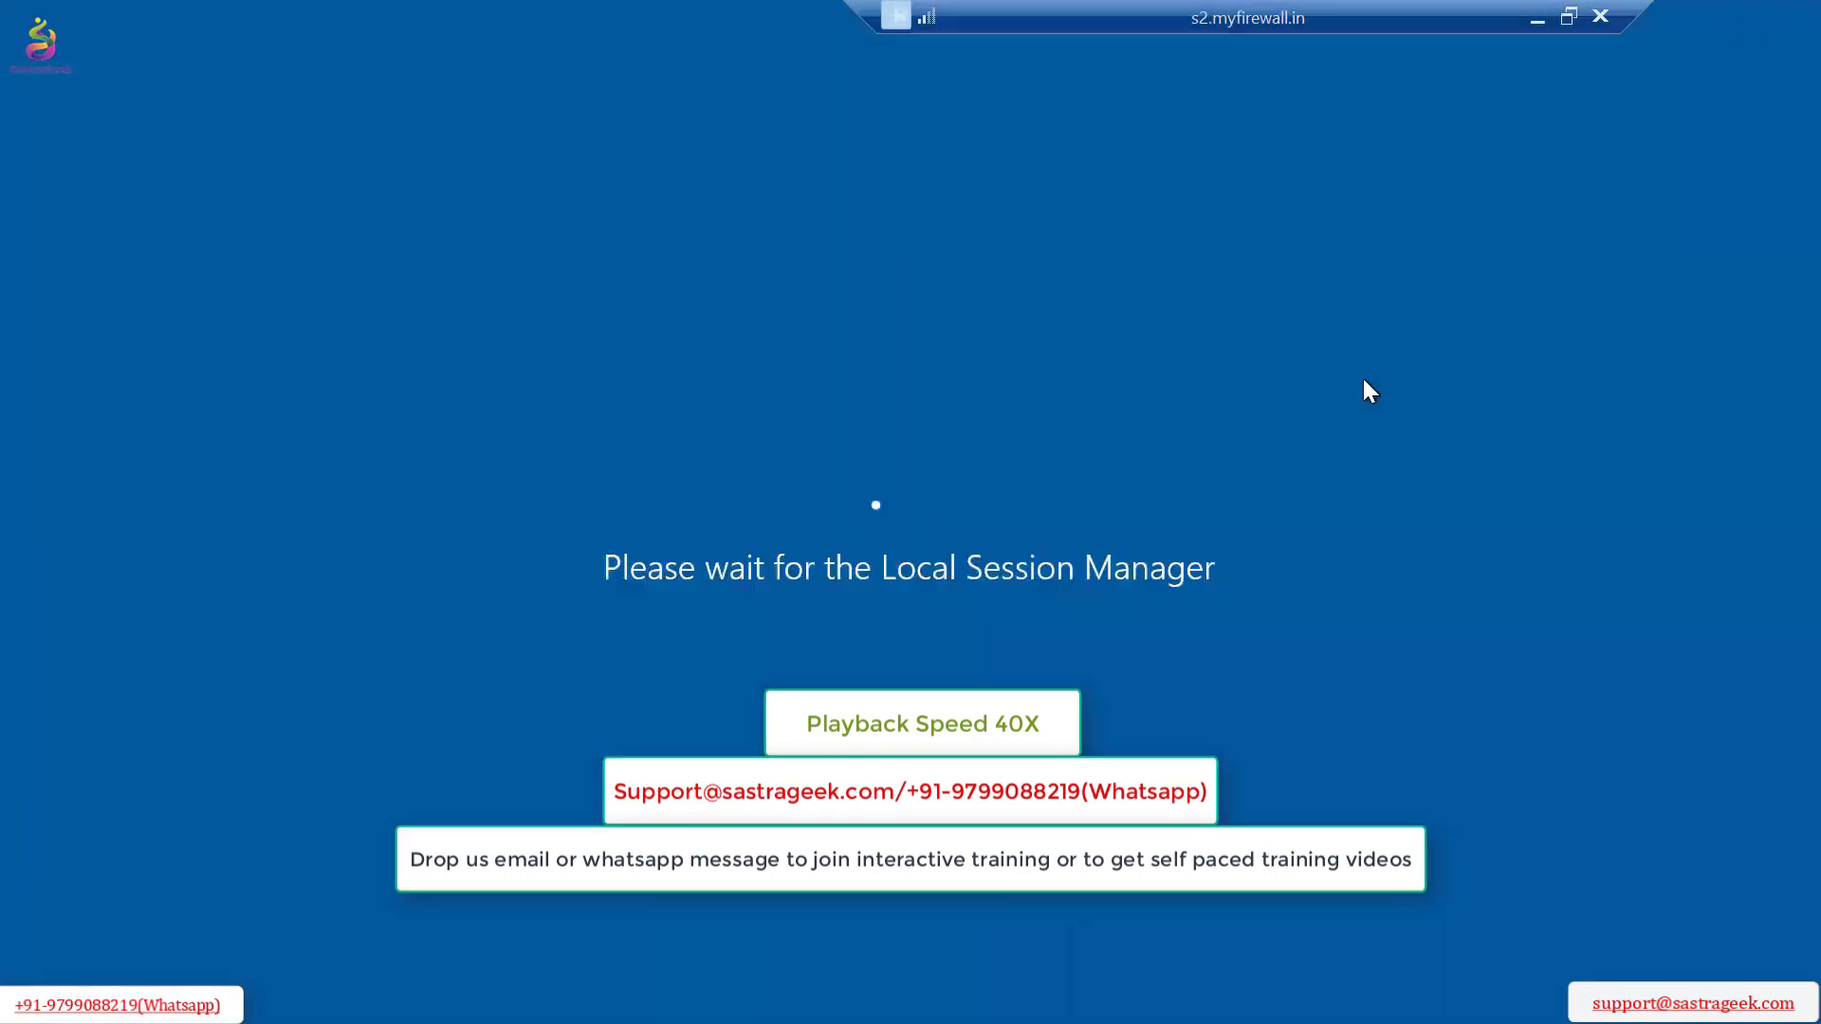
click(1467, 354)
click(1254, 511)
Step: Switch to SAP Easy Access and open the Define Charge Types customizing activity from the project's implementation guide
click(384, 995)
click(512, 854)
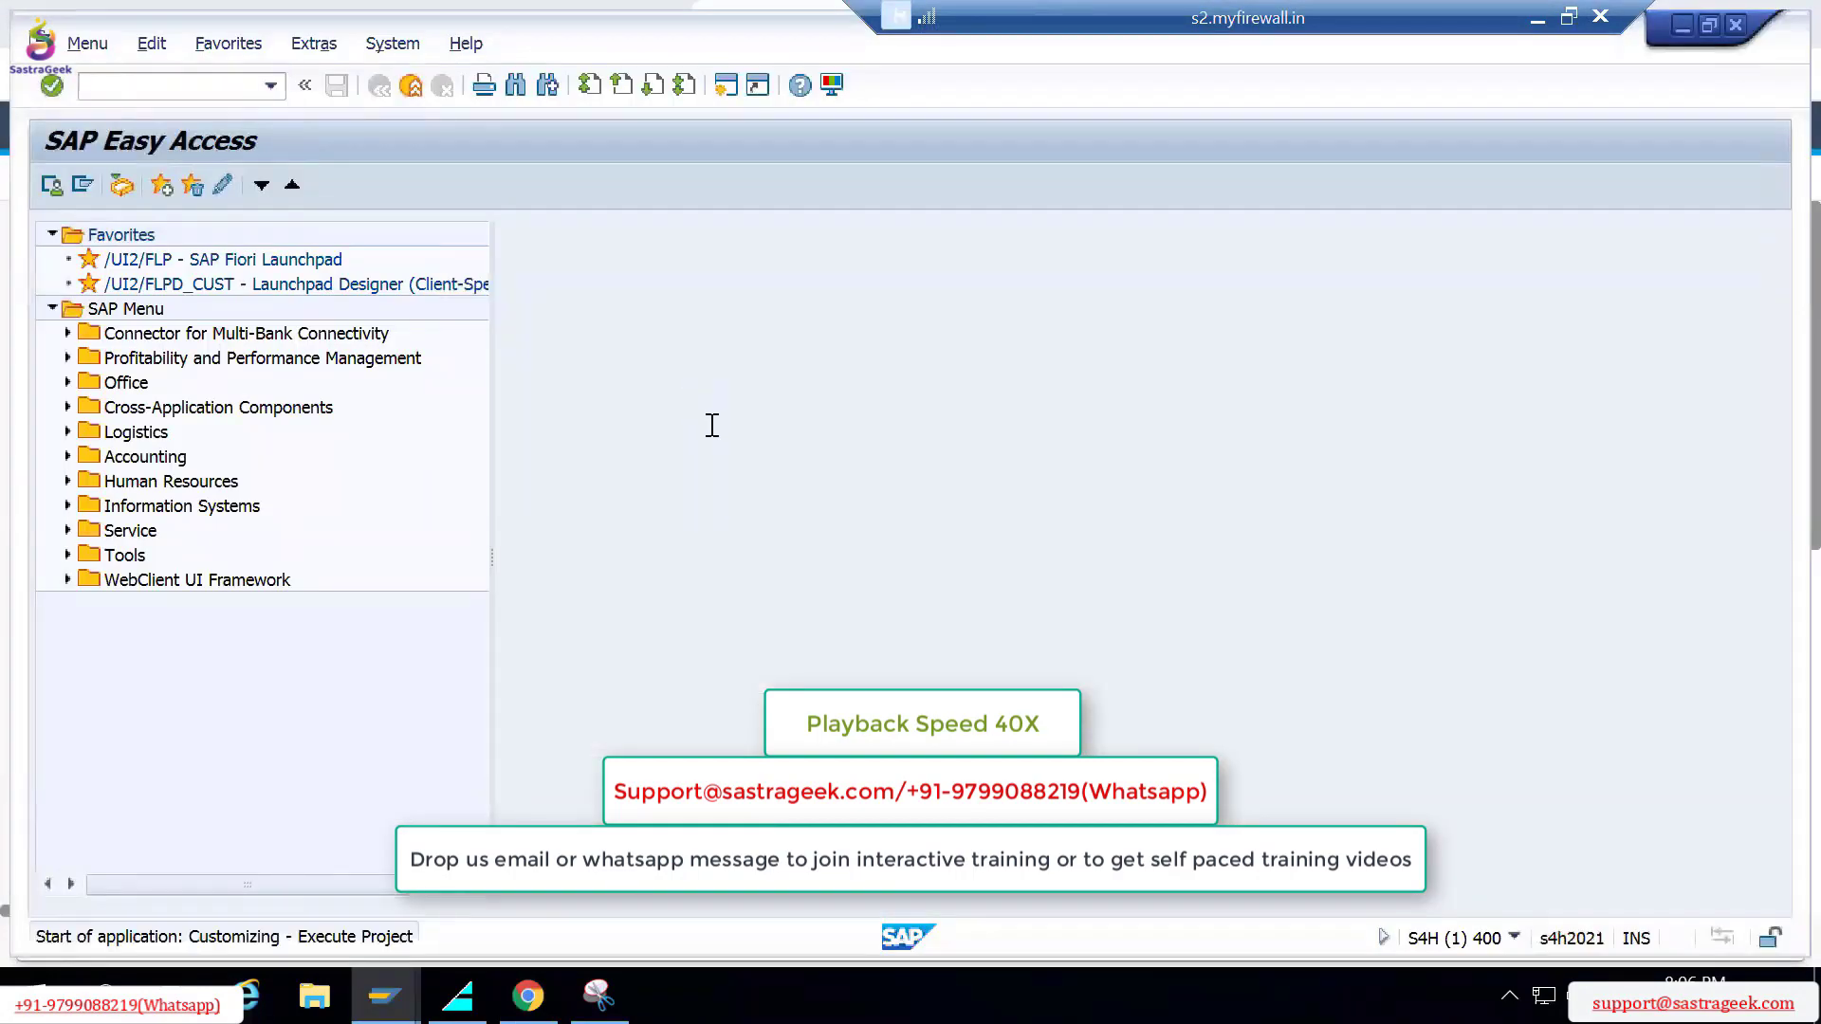
key(F5)
scroll(527, 543, down, 5)
click(65, 455)
click(102, 529)
click(118, 577)
click(177, 749)
Step: Review the available charge categories and the charge subcategory of the TM22_BASE RATE charge type, and return to the charge types overview
click(690, 333)
drag(1248, 17, 629, 17)
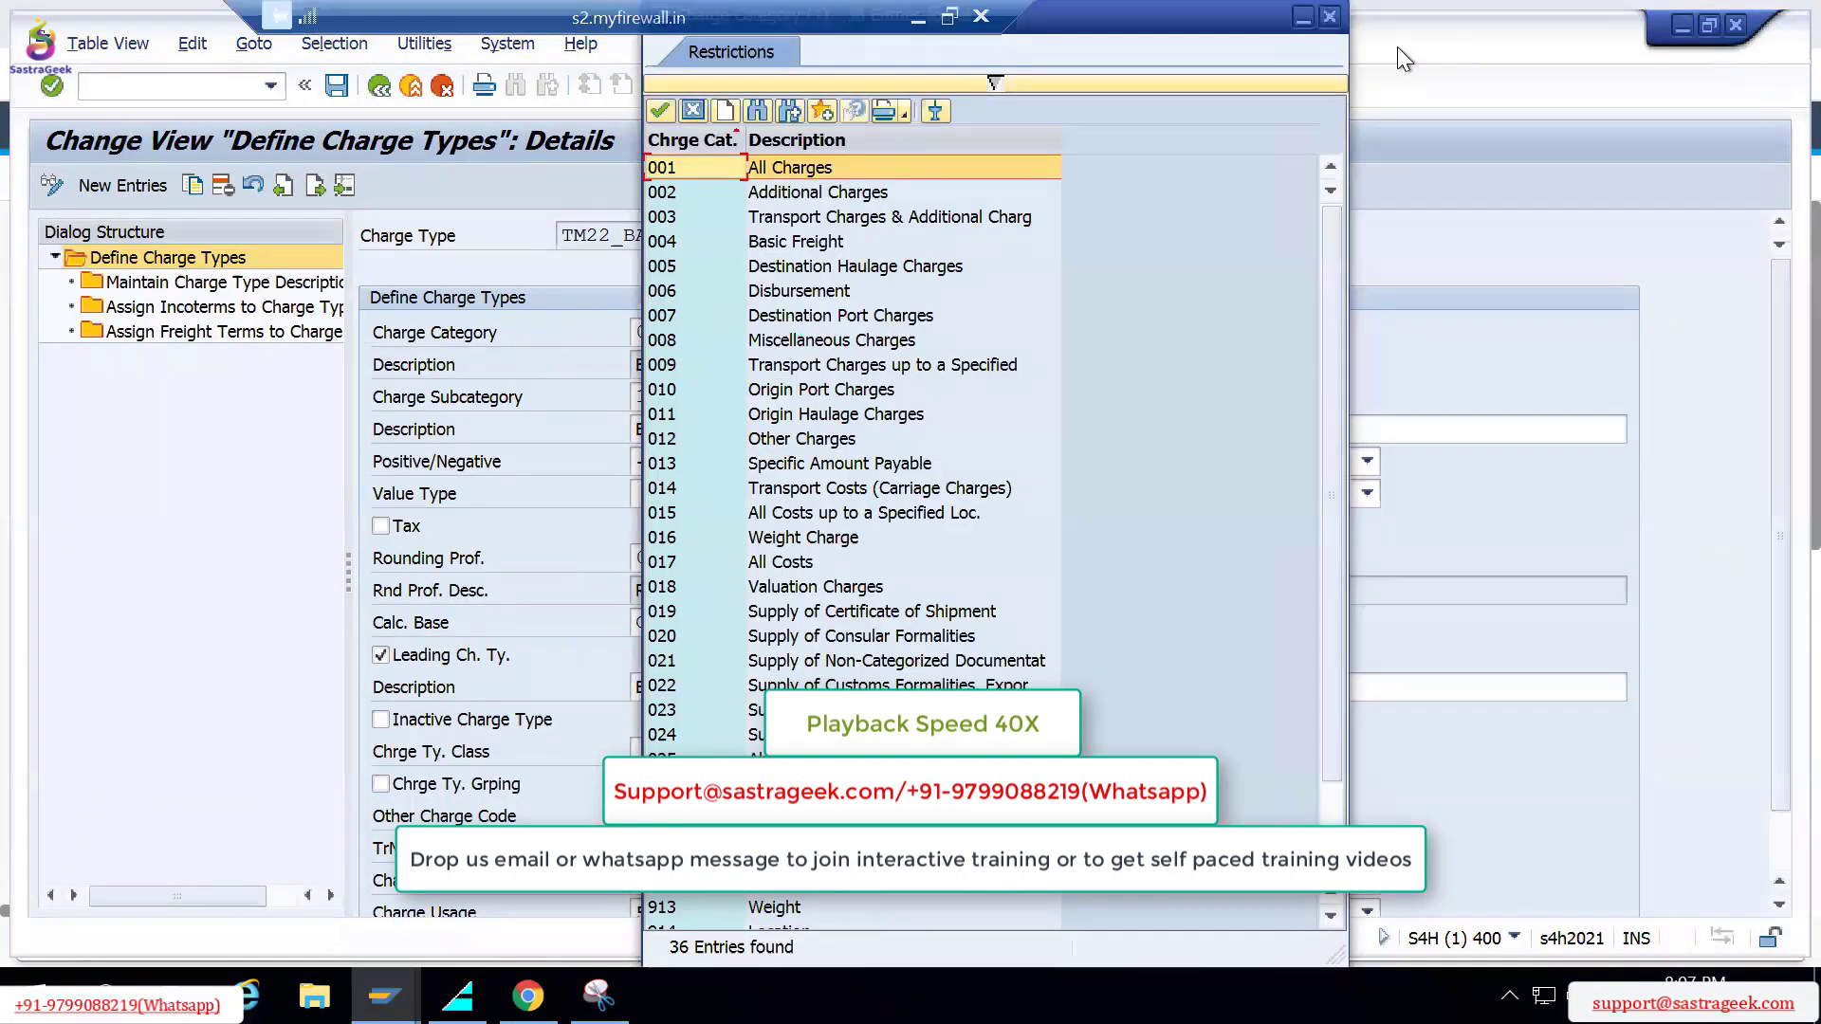
click(1330, 16)
click(664, 396)
scroll(756, 589, down, 3)
click(379, 87)
click(375, 479)
click(379, 86)
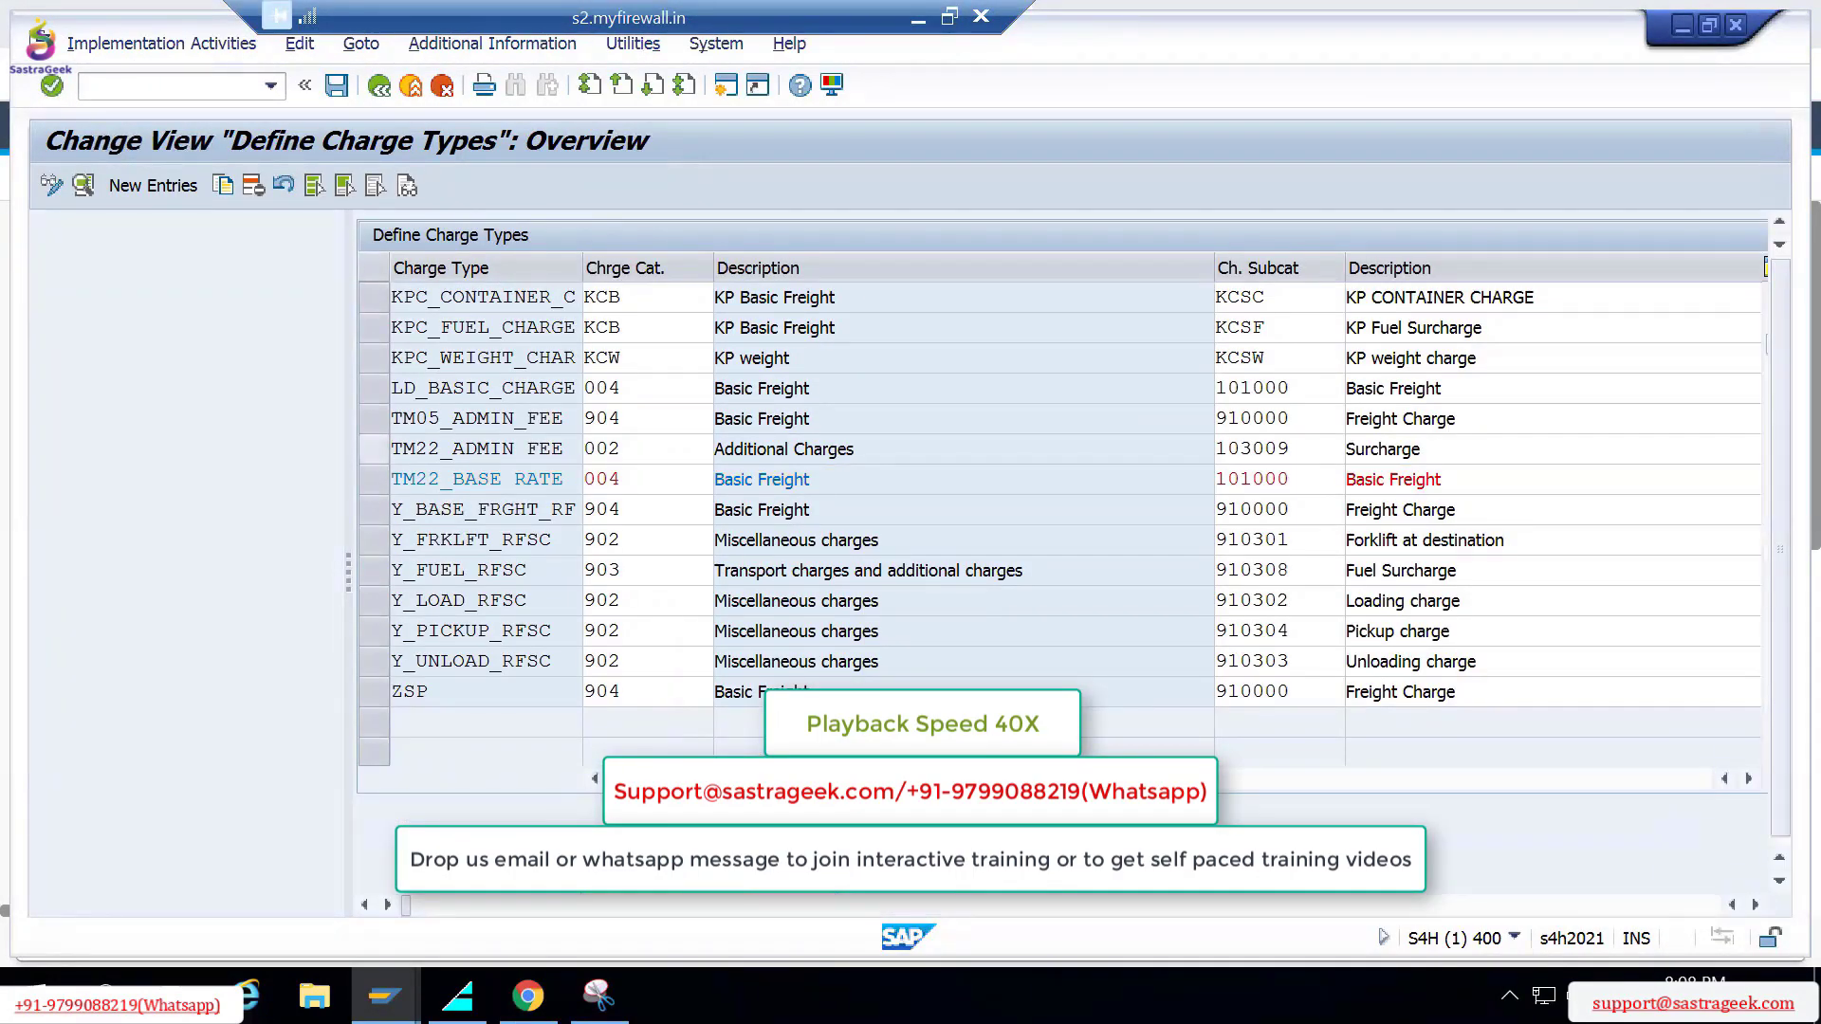
Step: Switch back to the Fiori launchpad in Chrome, search for "transportation cockpit" and open the Transportation Cockpit app
click(528, 996)
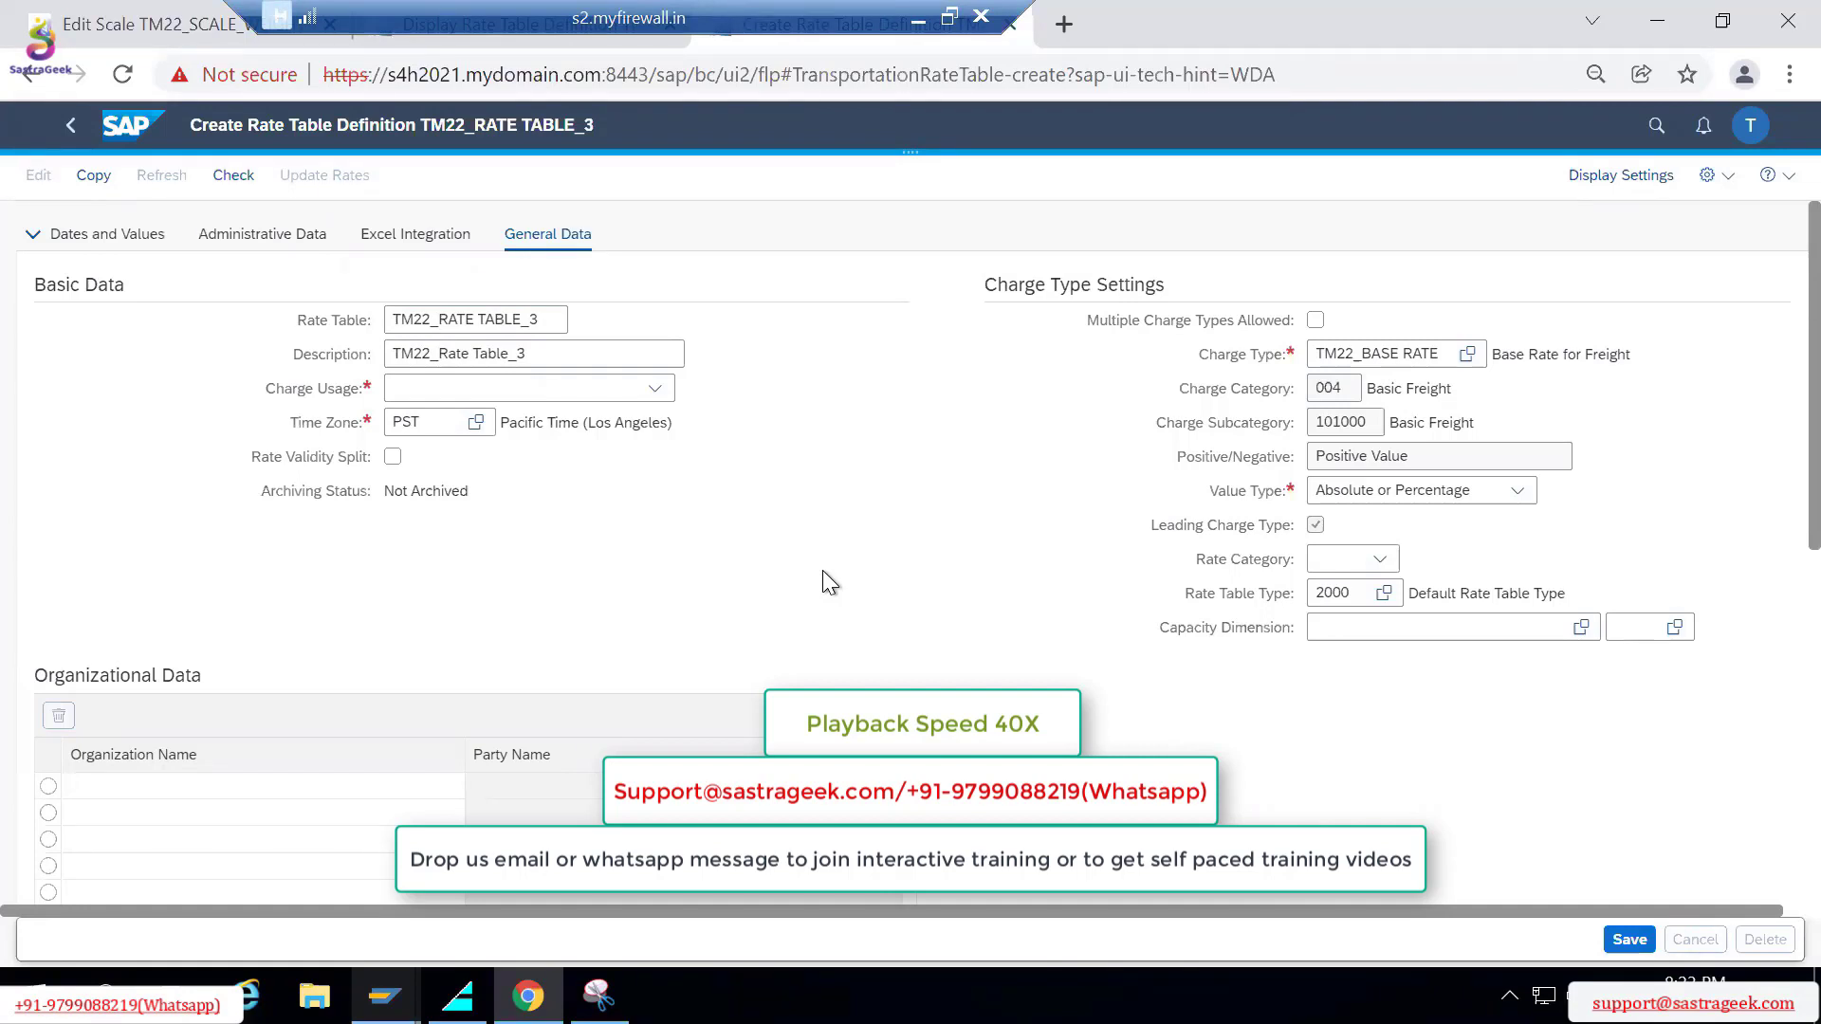
click(1657, 125)
text(transportation cockpit)
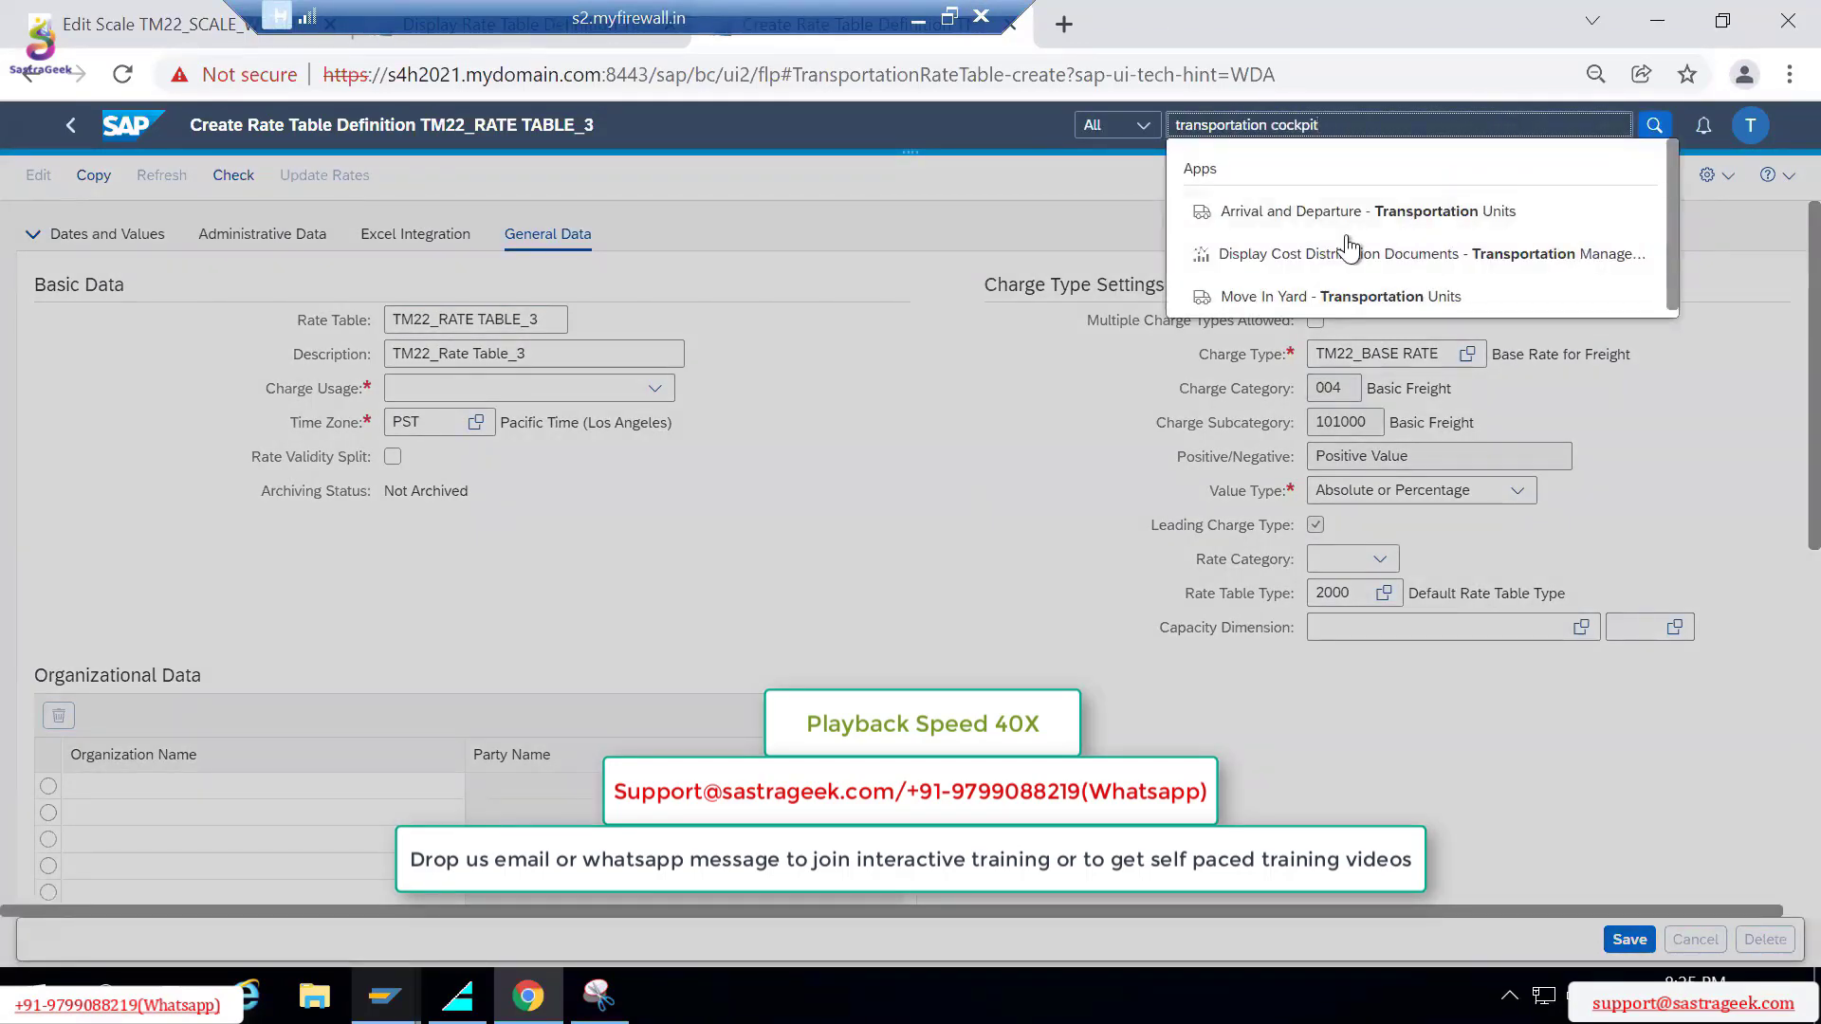
click(1347, 239)
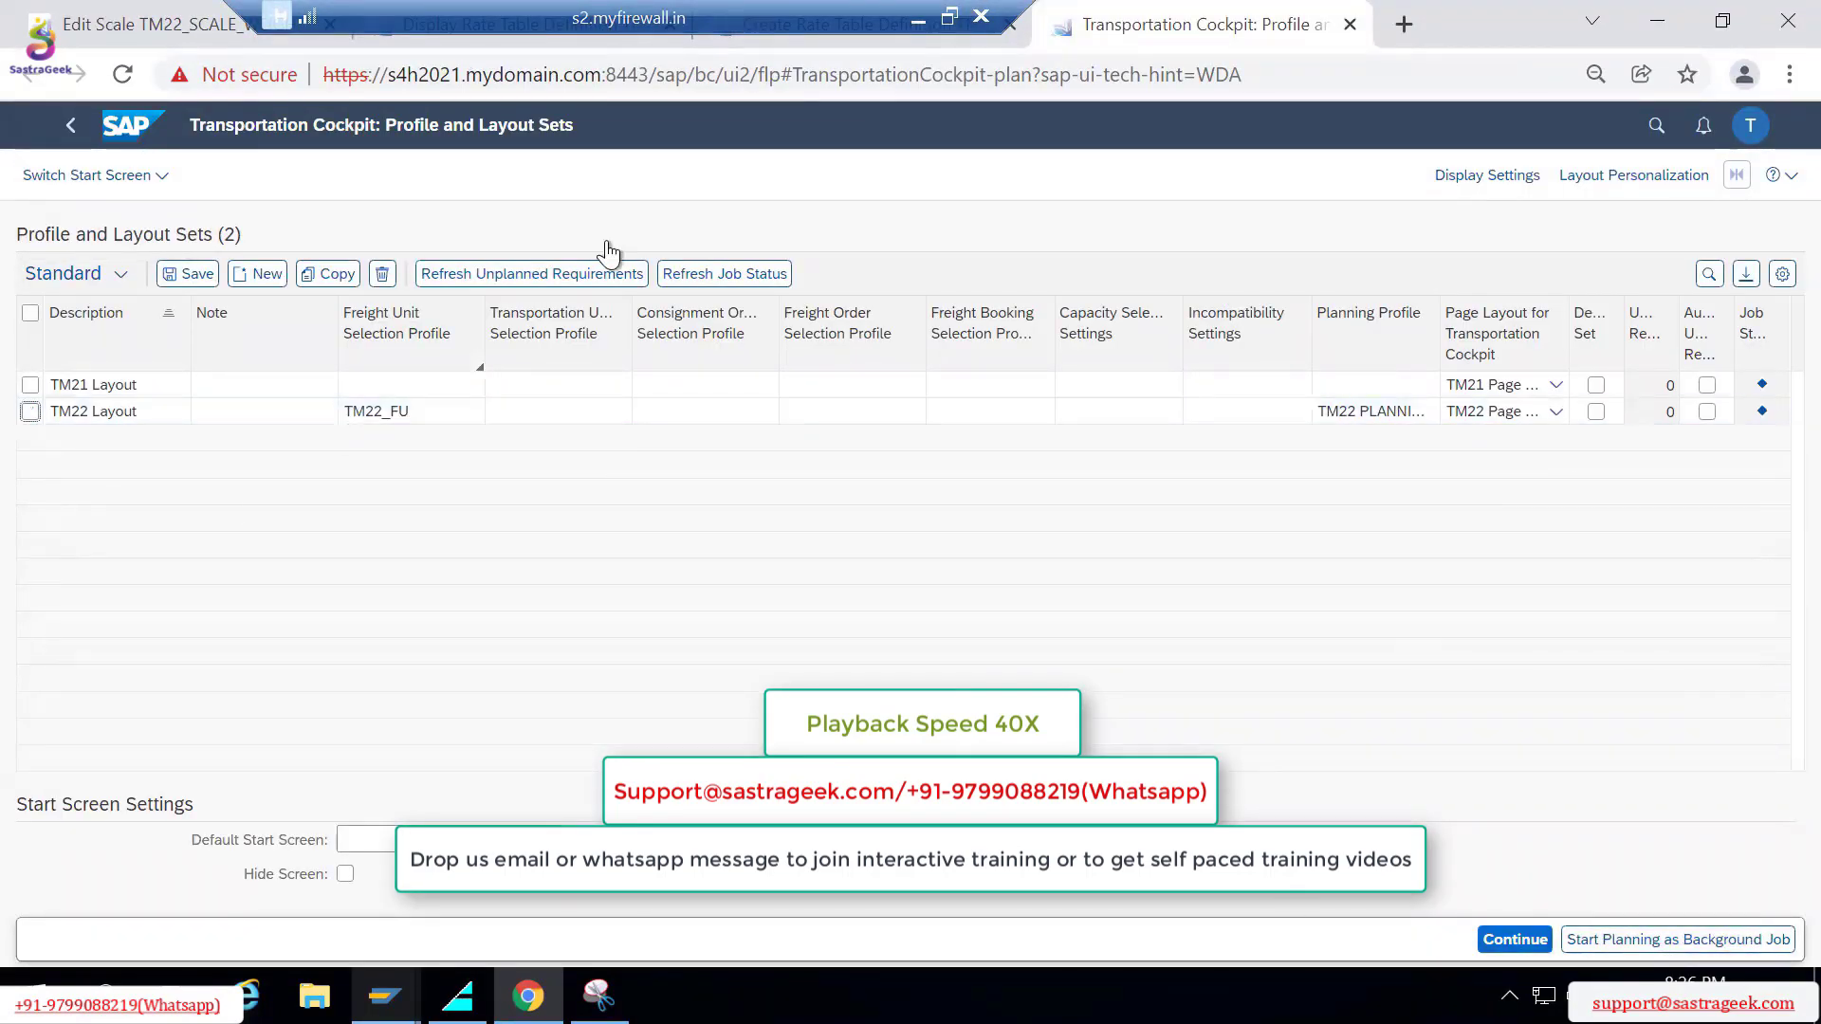
Step: Try switching between the available start screens of the Transportation Cockpit
click(143, 175)
click(83, 239)
click(90, 175)
click(103, 205)
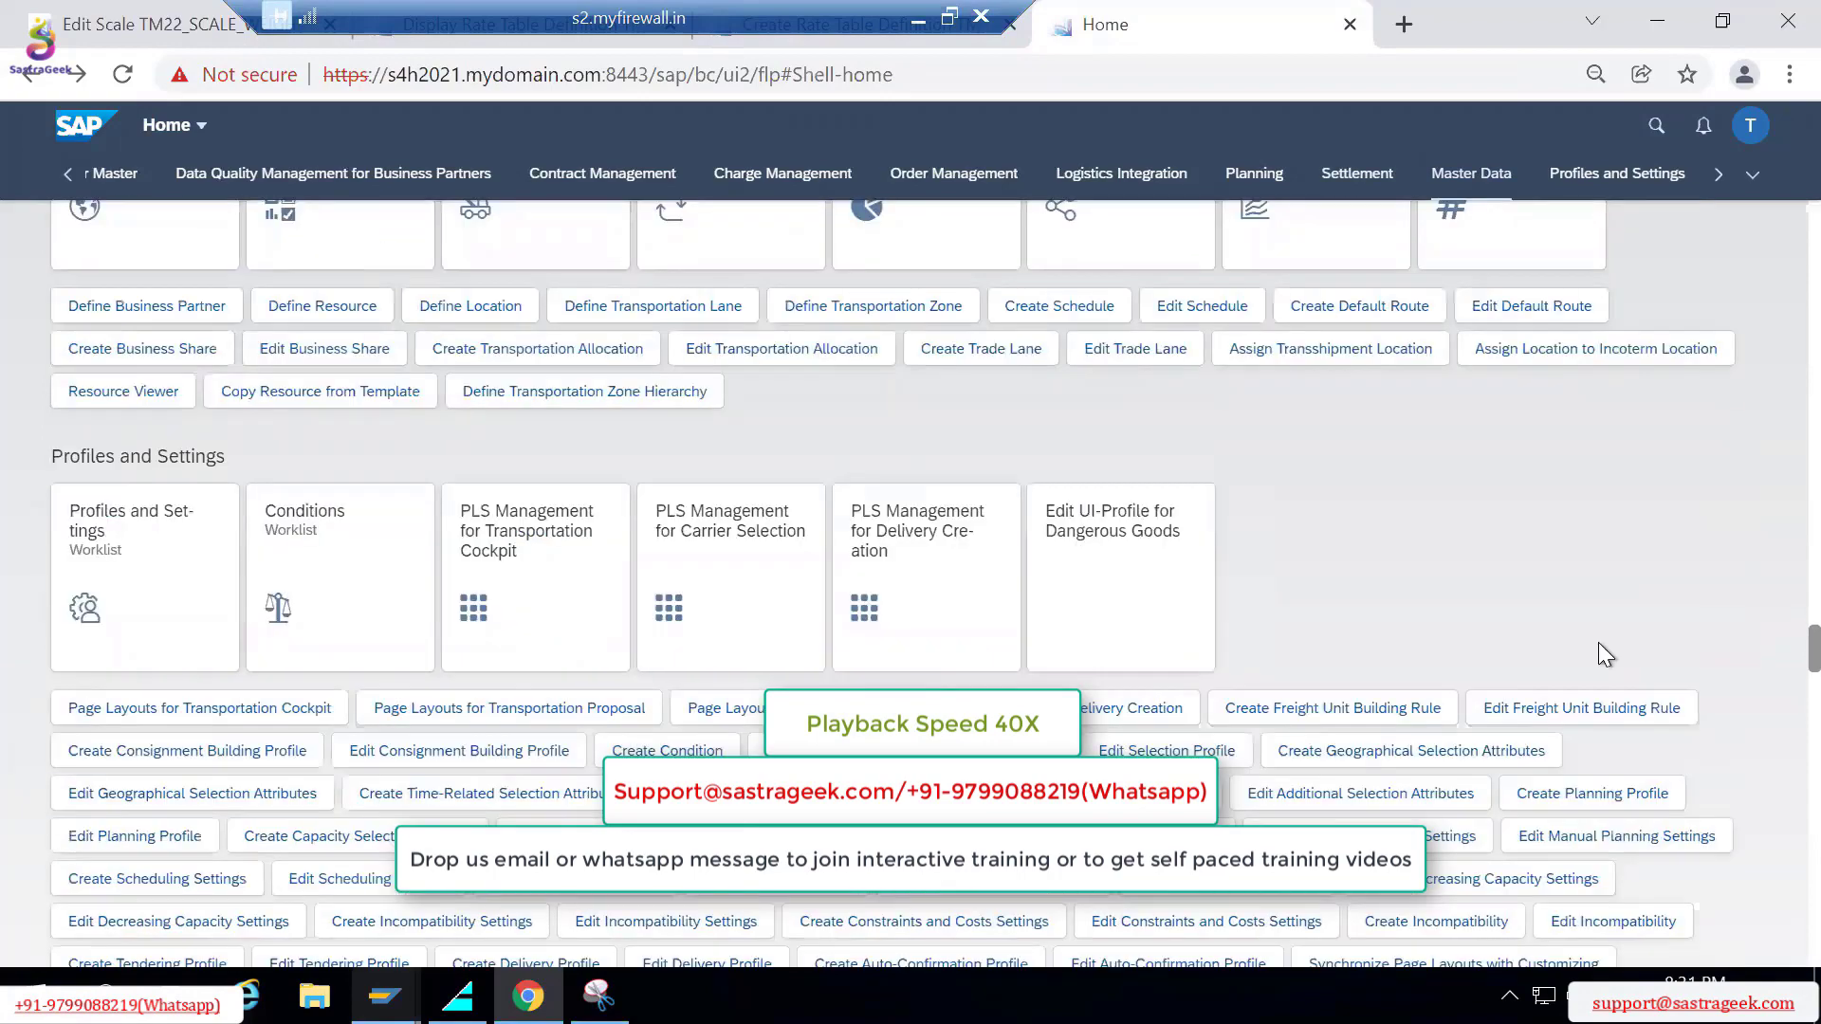
Step: View the profile and layout sets in PLS Management for Transportation Cockpit, and search for "Transportation Cockpit" to reopen that app
scroll(517, 558, up, 2)
click(517, 664)
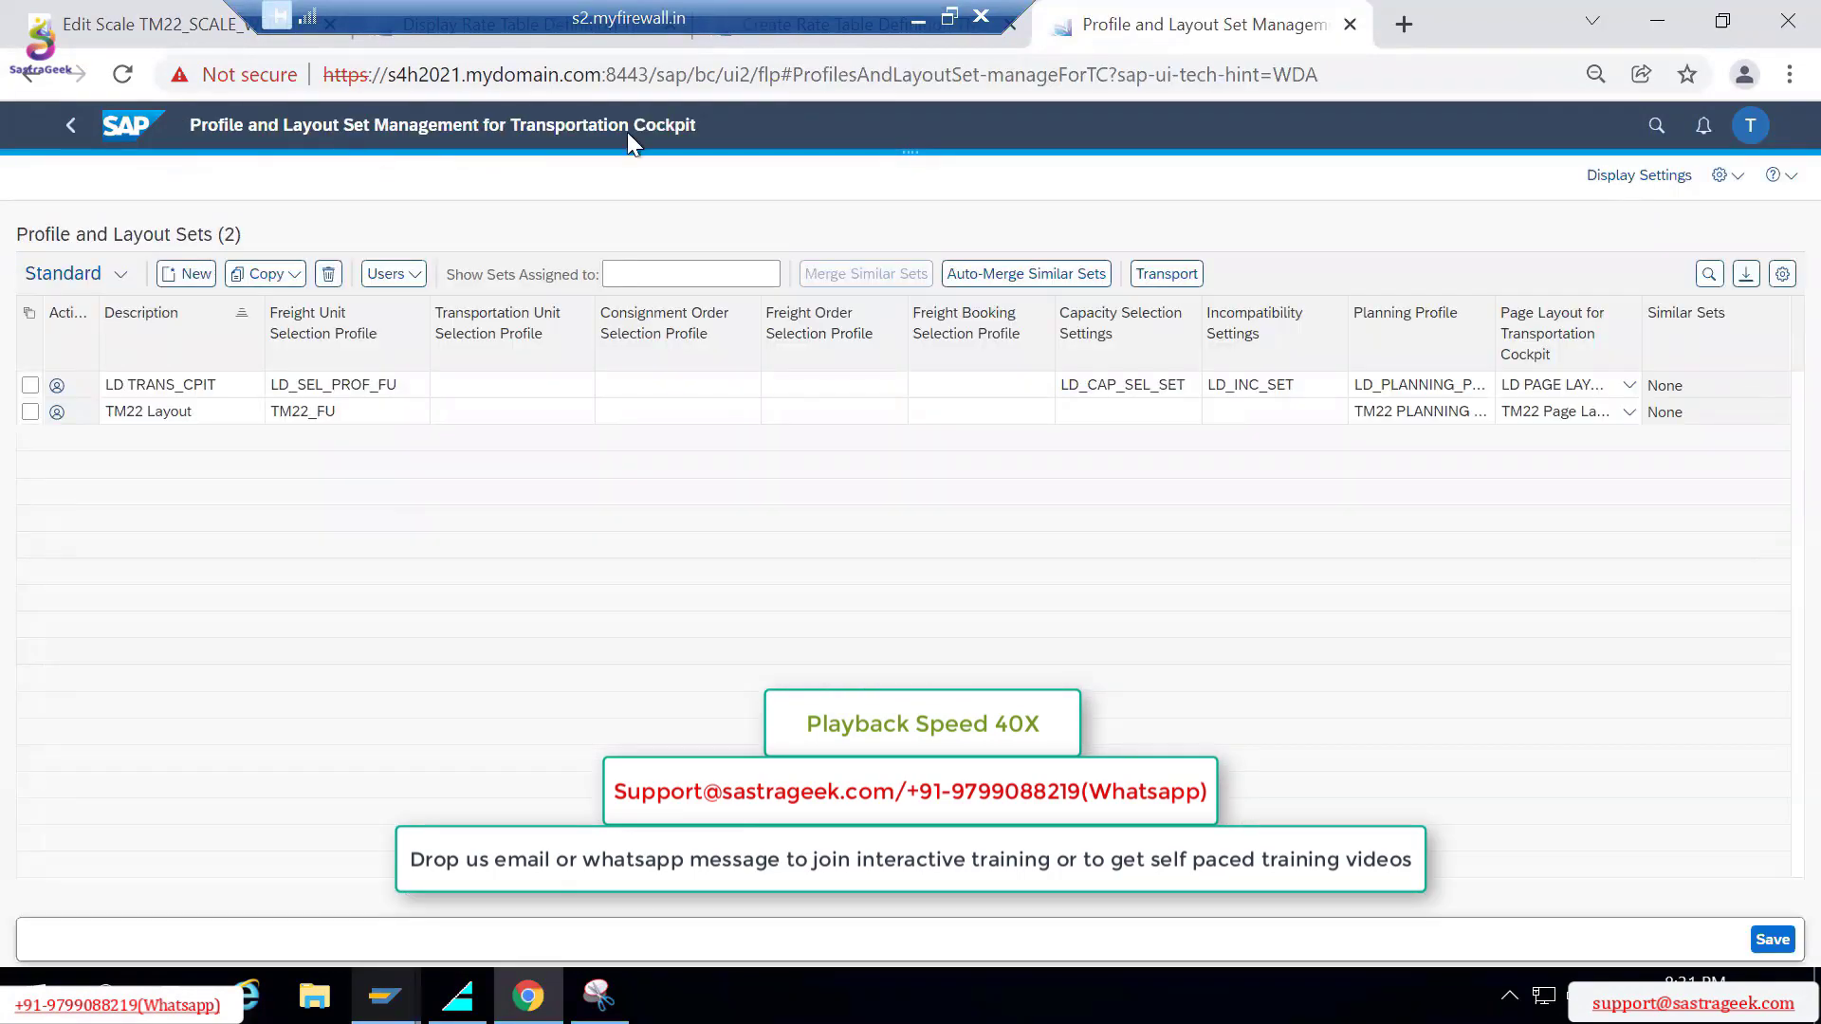
click(1656, 125)
text(Transportation Cockpit)
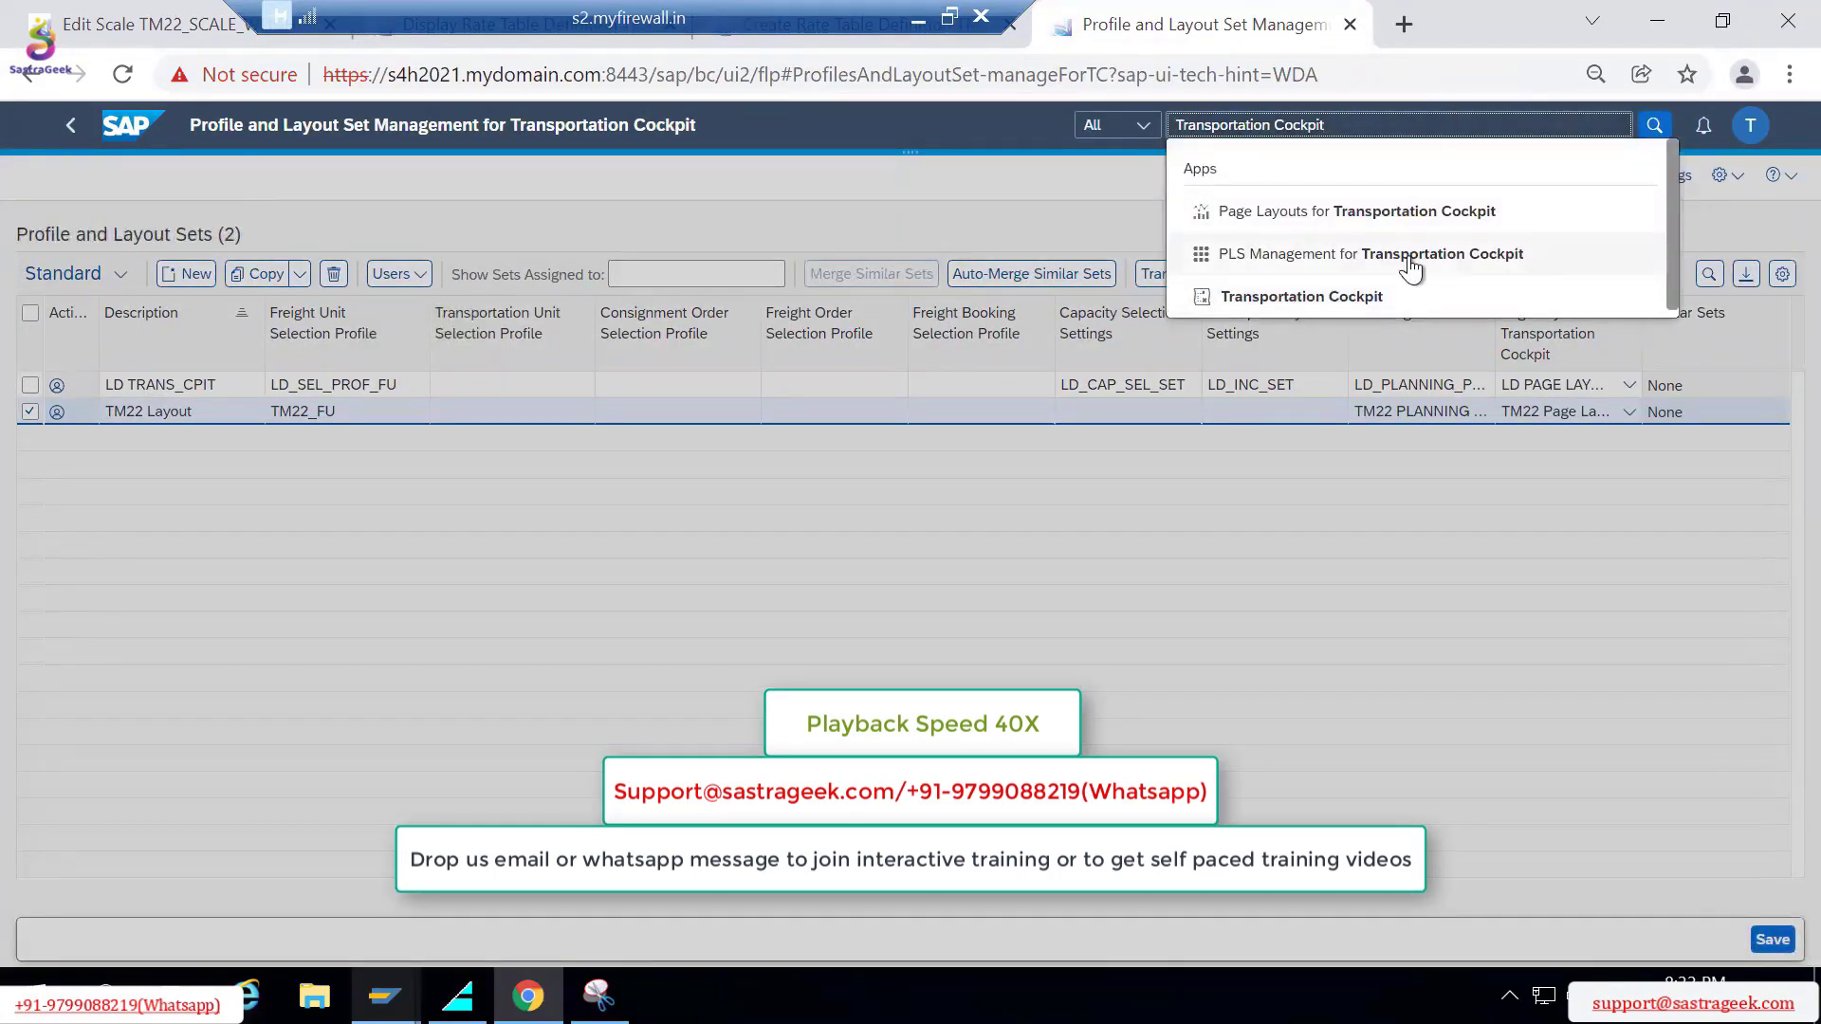
click(1165, 289)
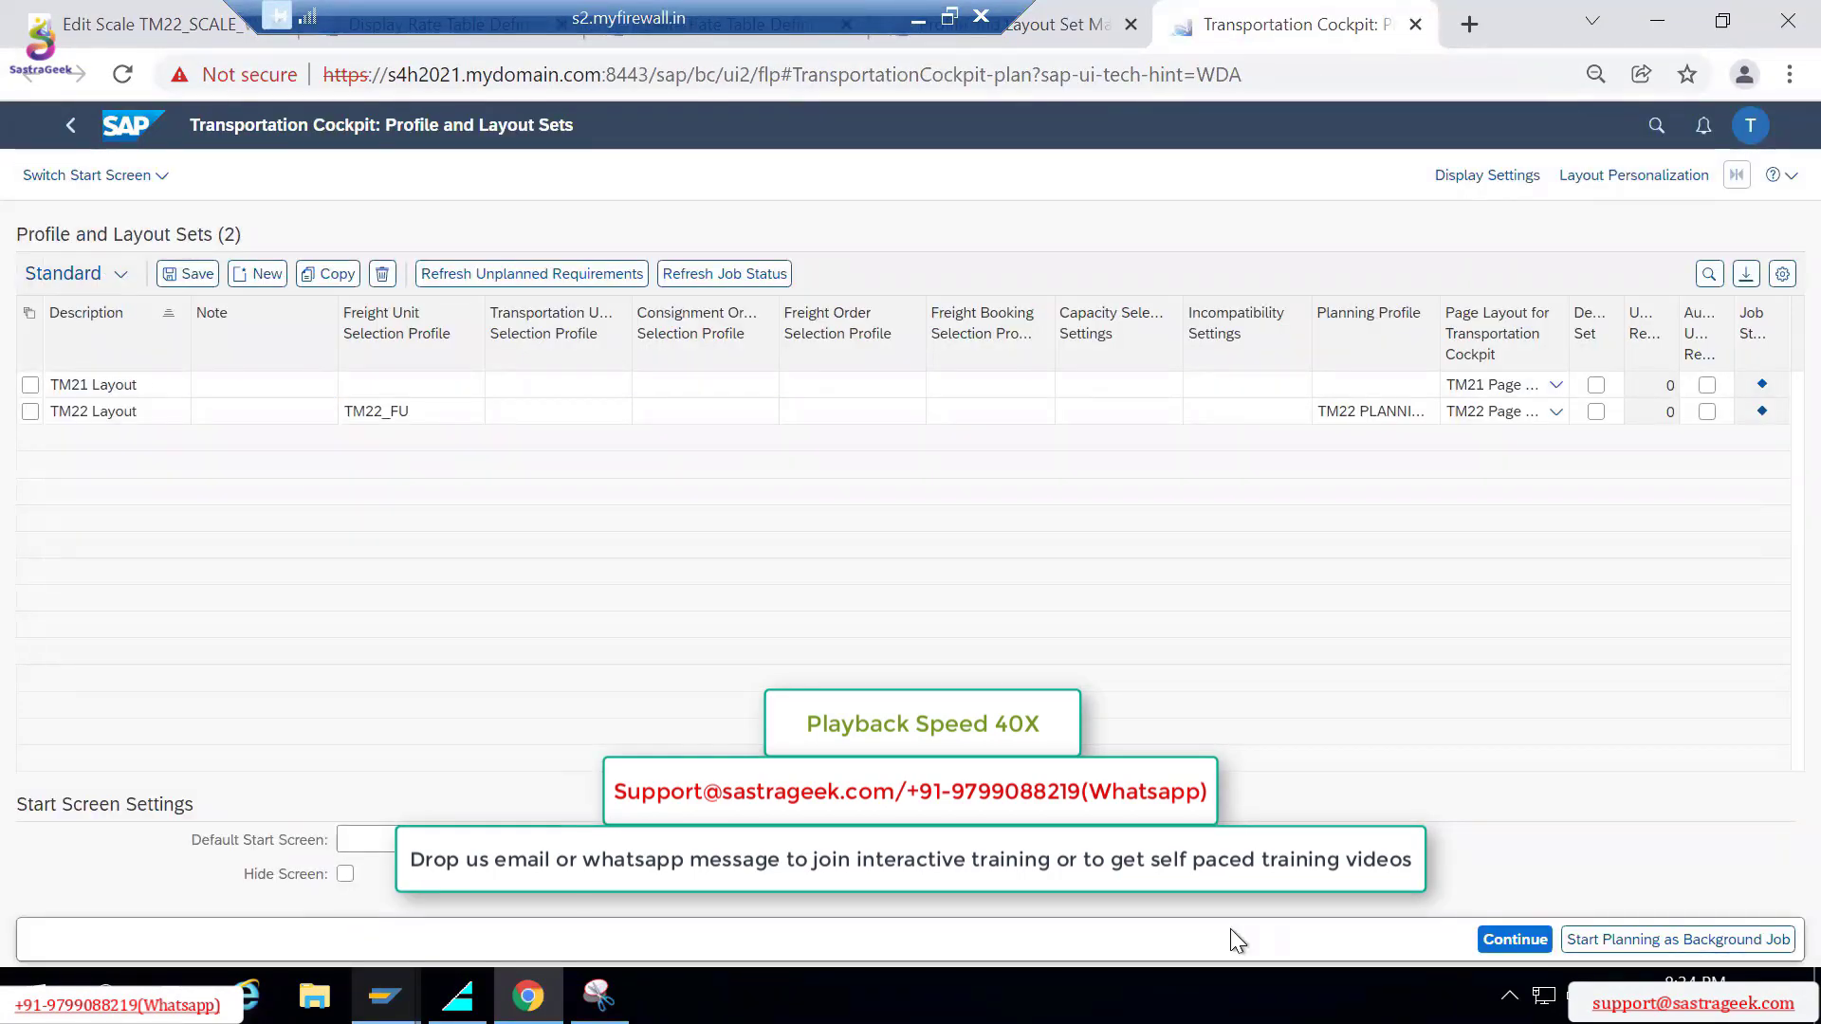